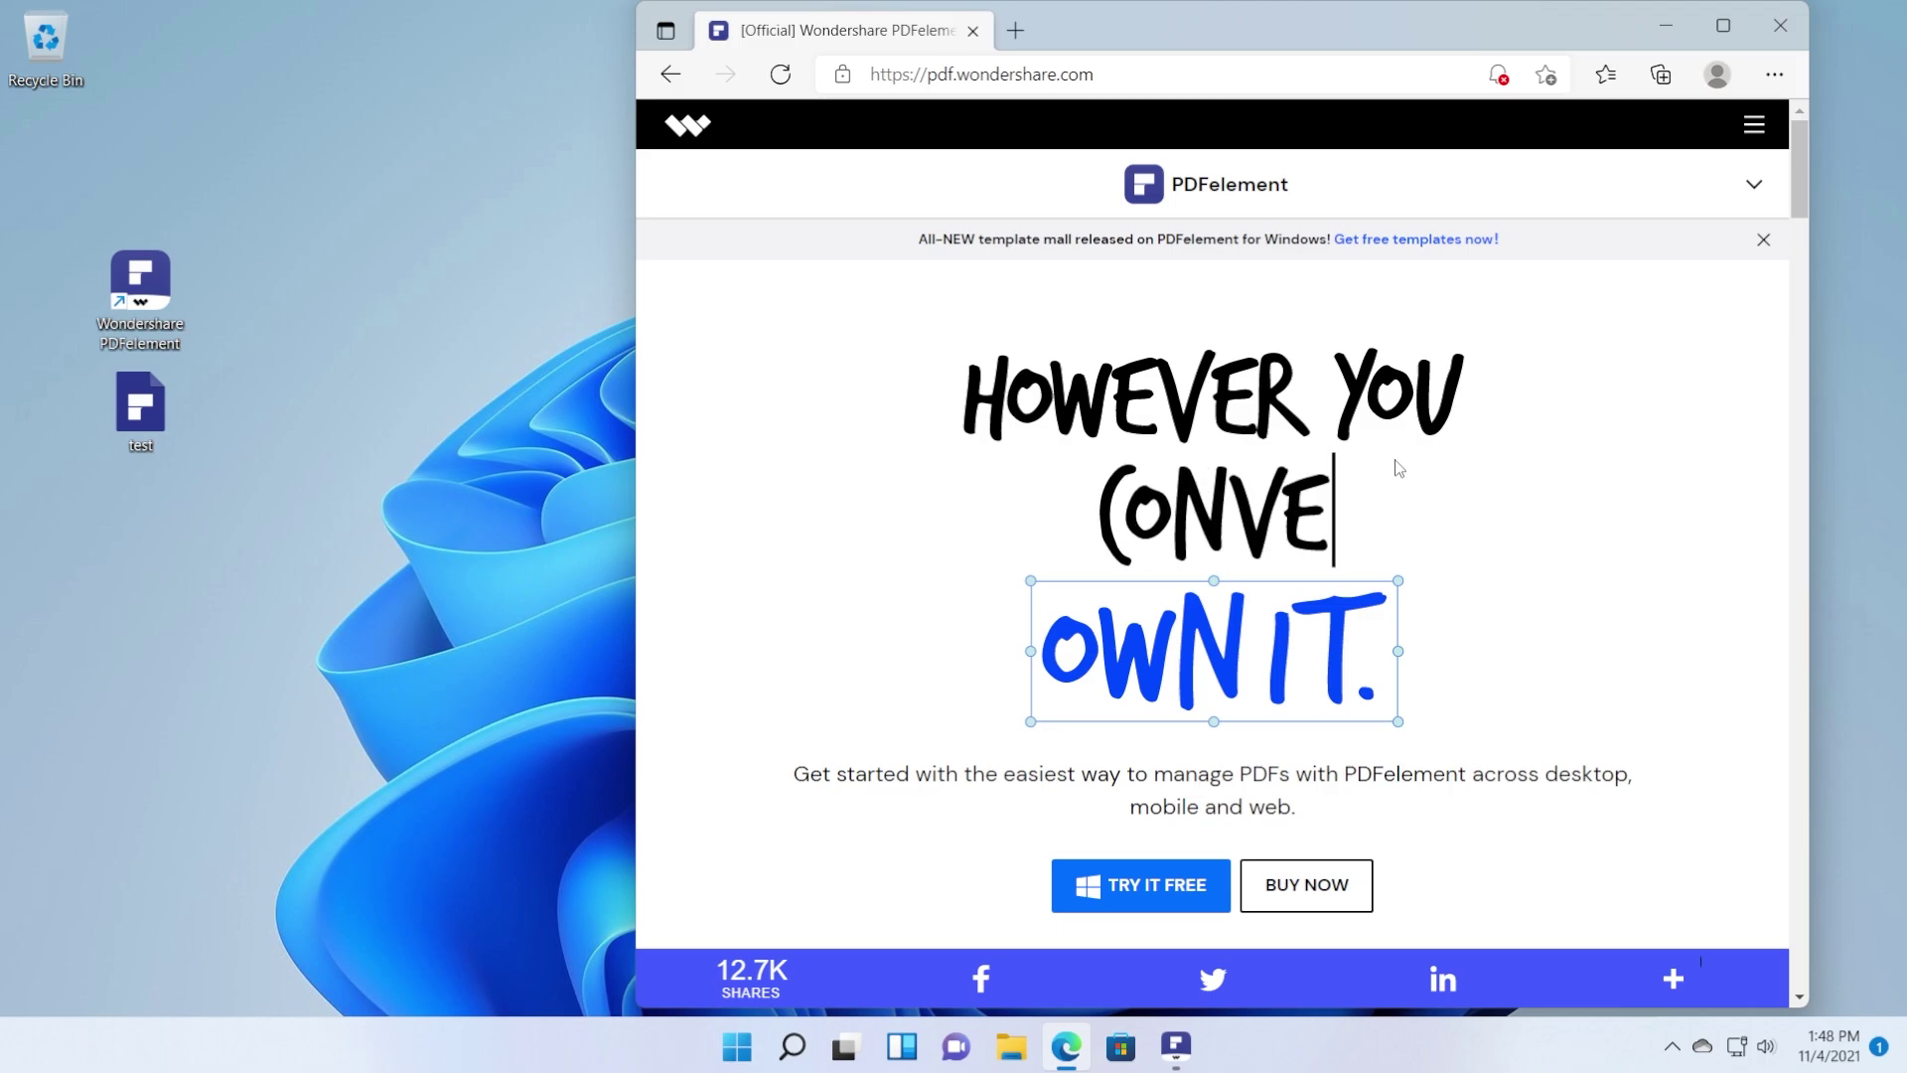
Scroll through the pdf.wondershare.com product page in Edge, then bring up the PDFelement start screen.
scroll(1127, 447, down, 10)
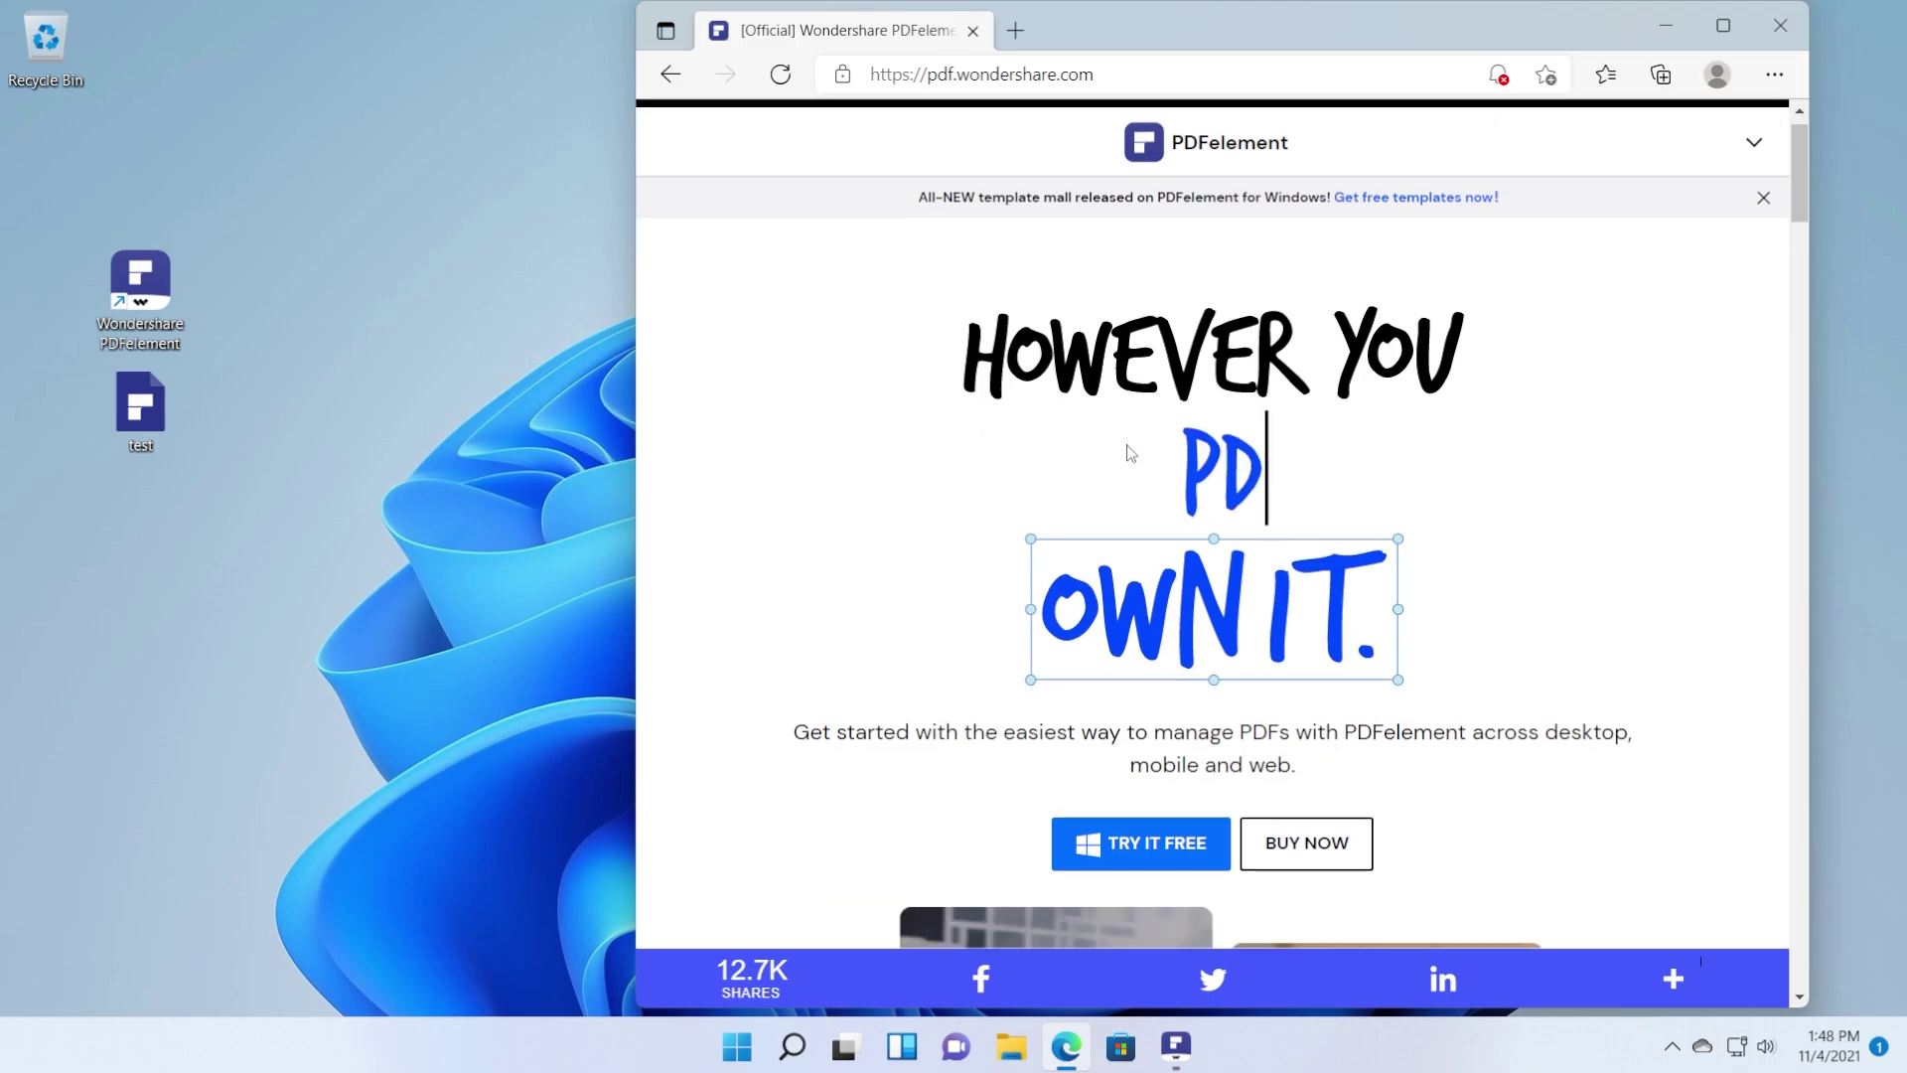
scroll(1127, 449, down, 3)
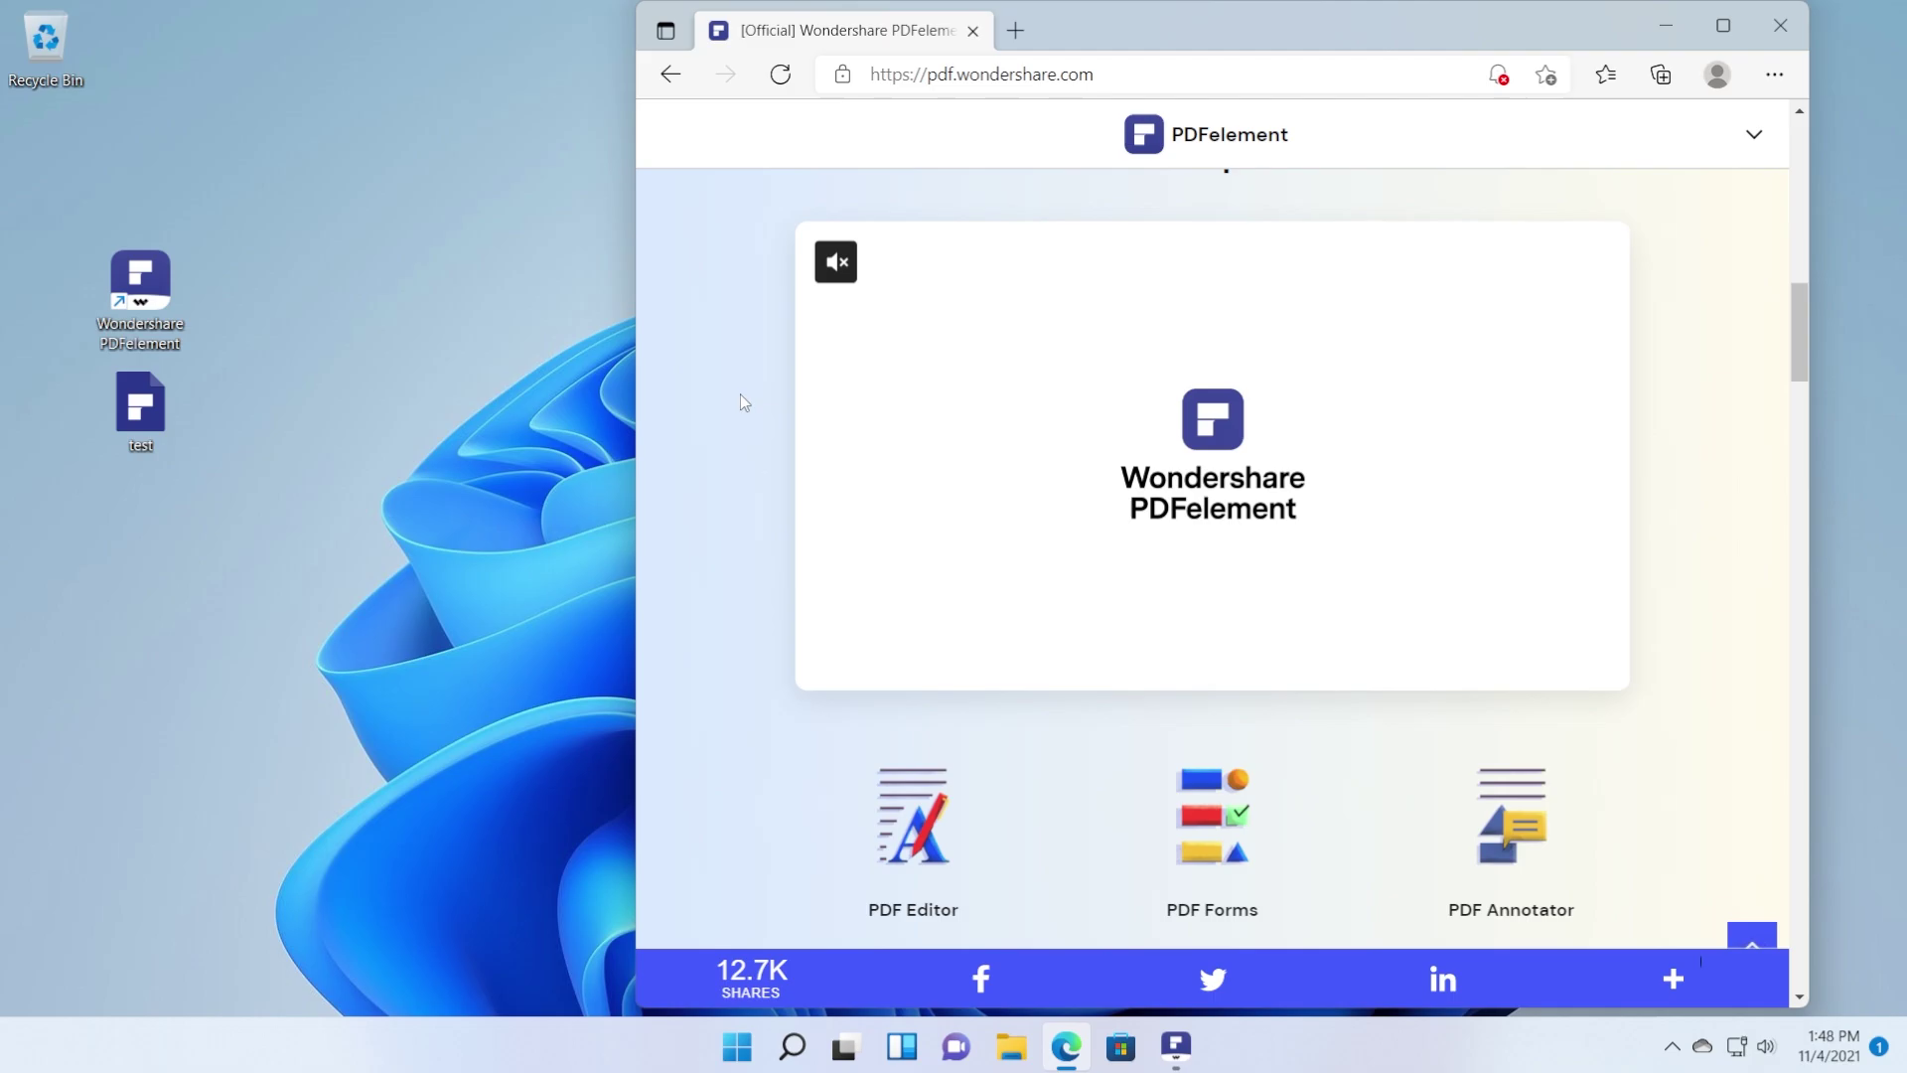
scroll(747, 406, up, 13)
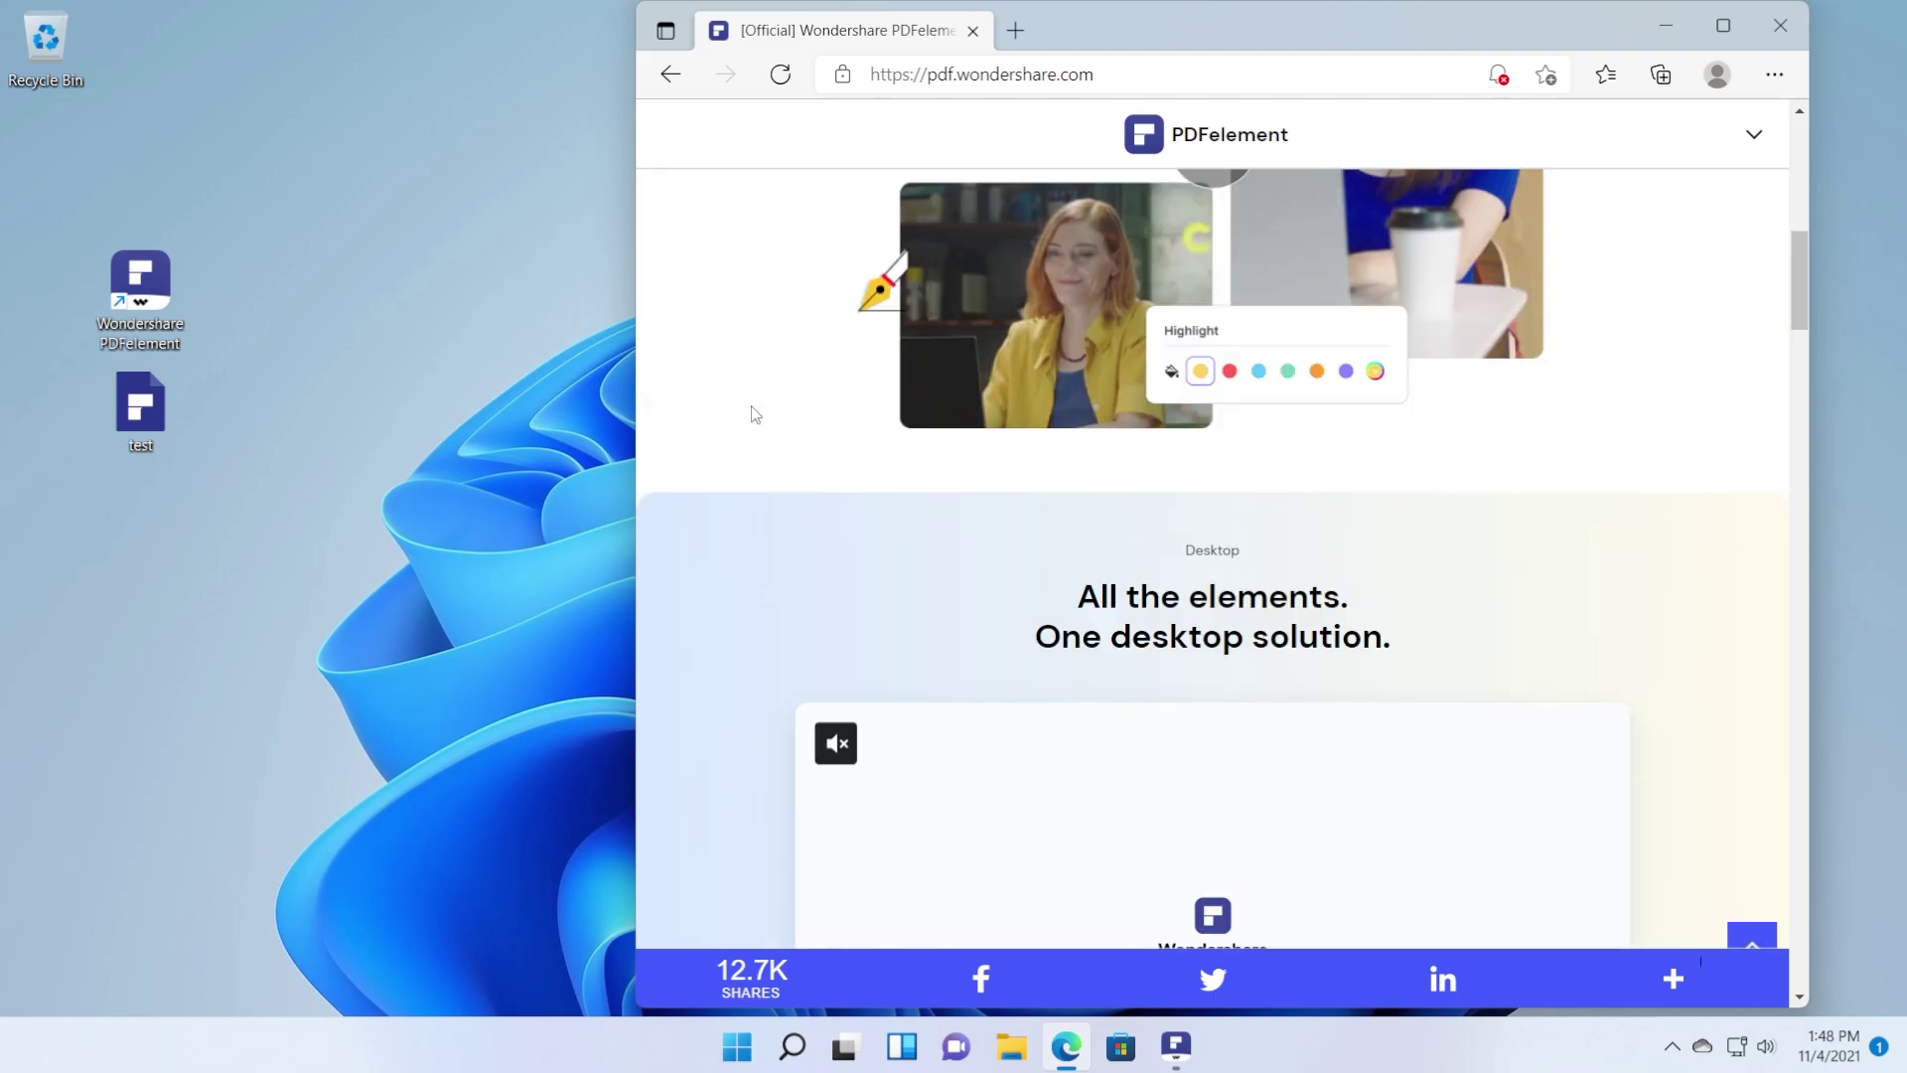
scroll(752, 415, down, 15)
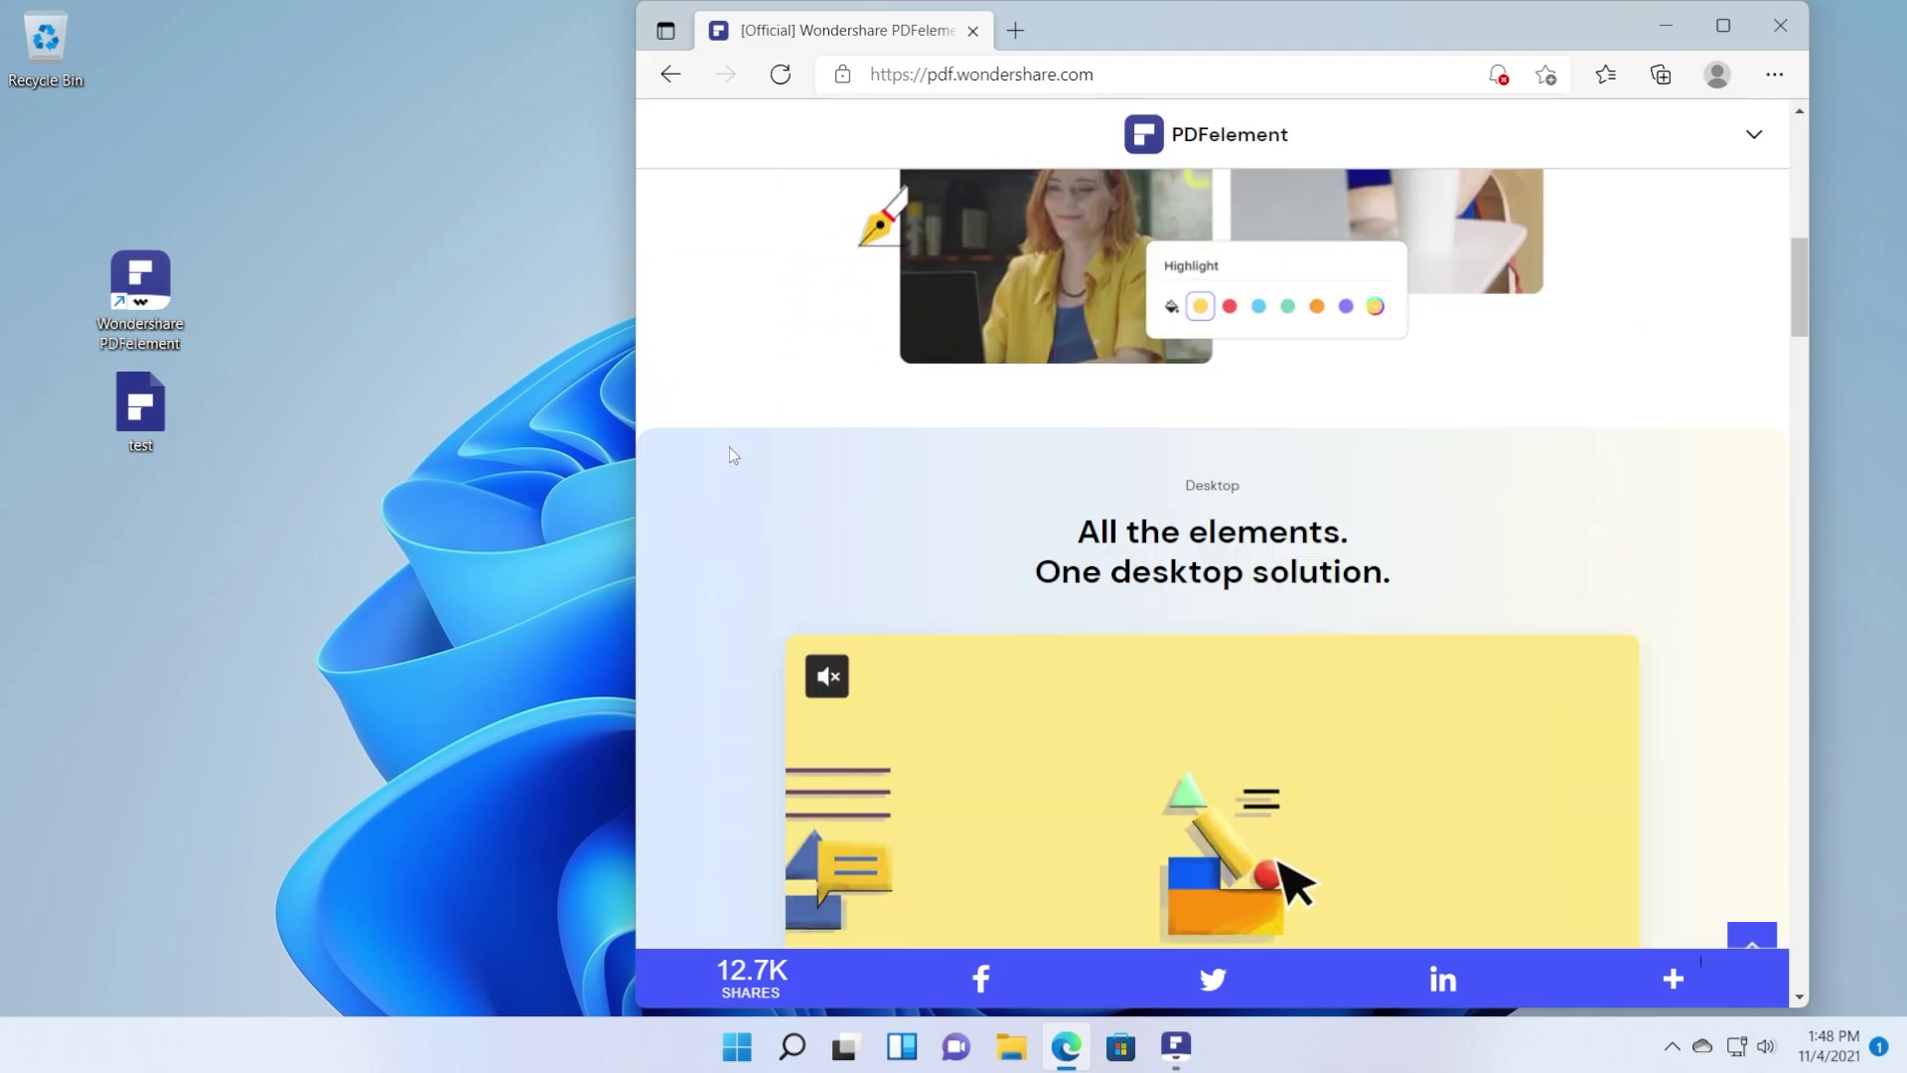
scroll(732, 456, down, 10)
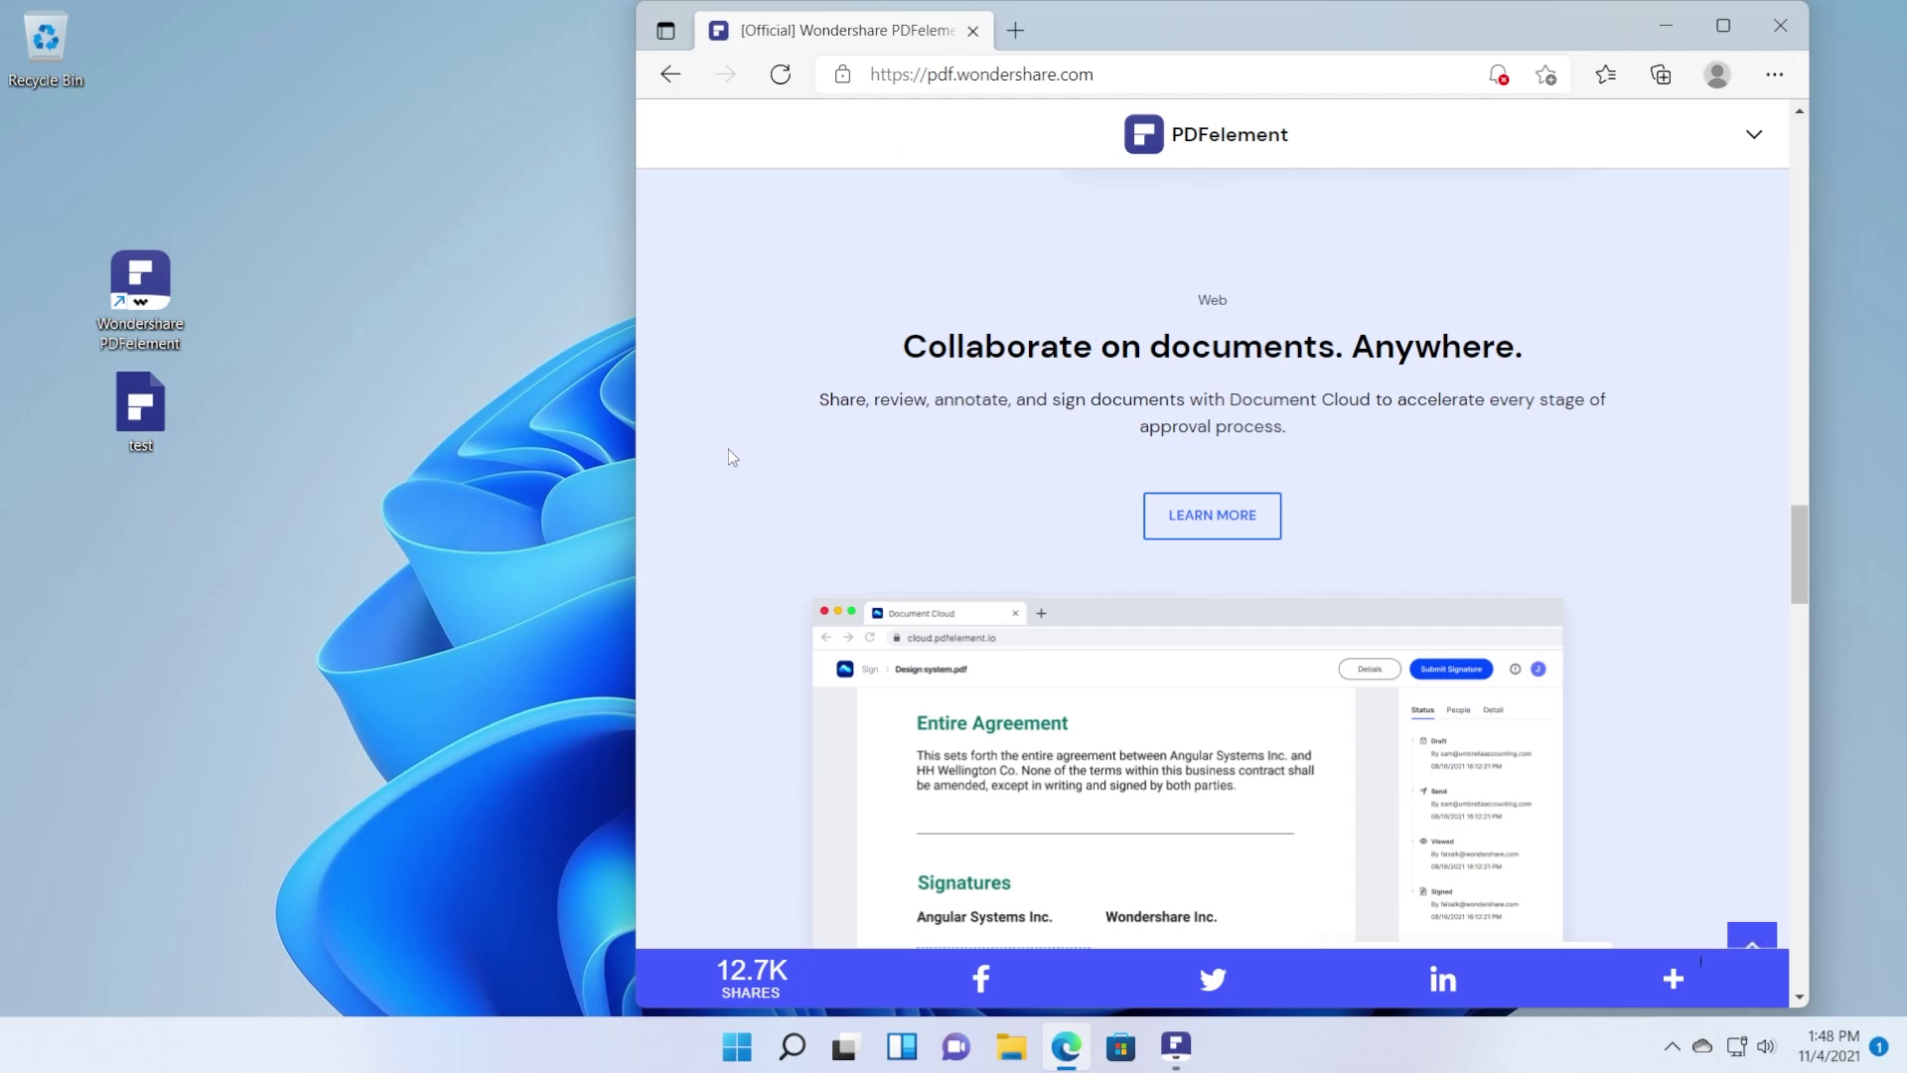
key(alt+Tab)
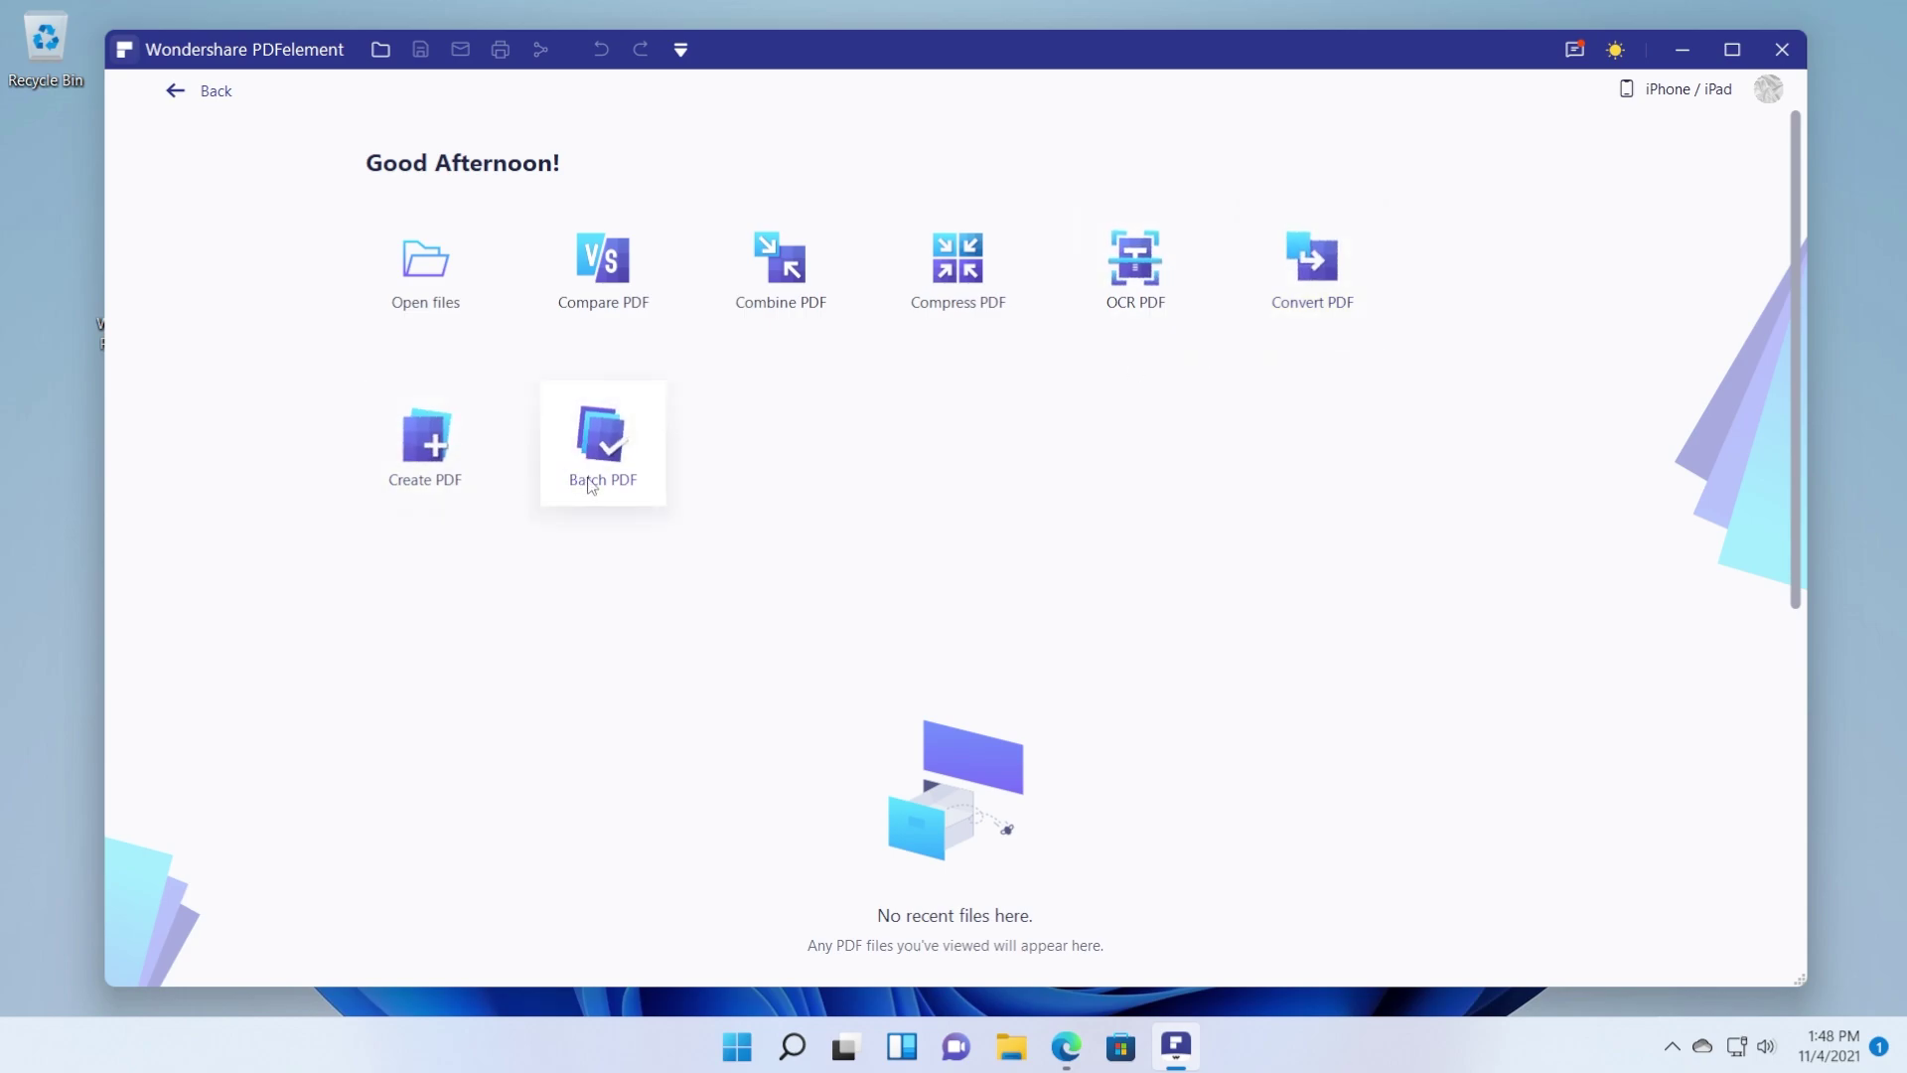
Open test.pdf from the Desktop and put its page text into edit mode.
click(426, 288)
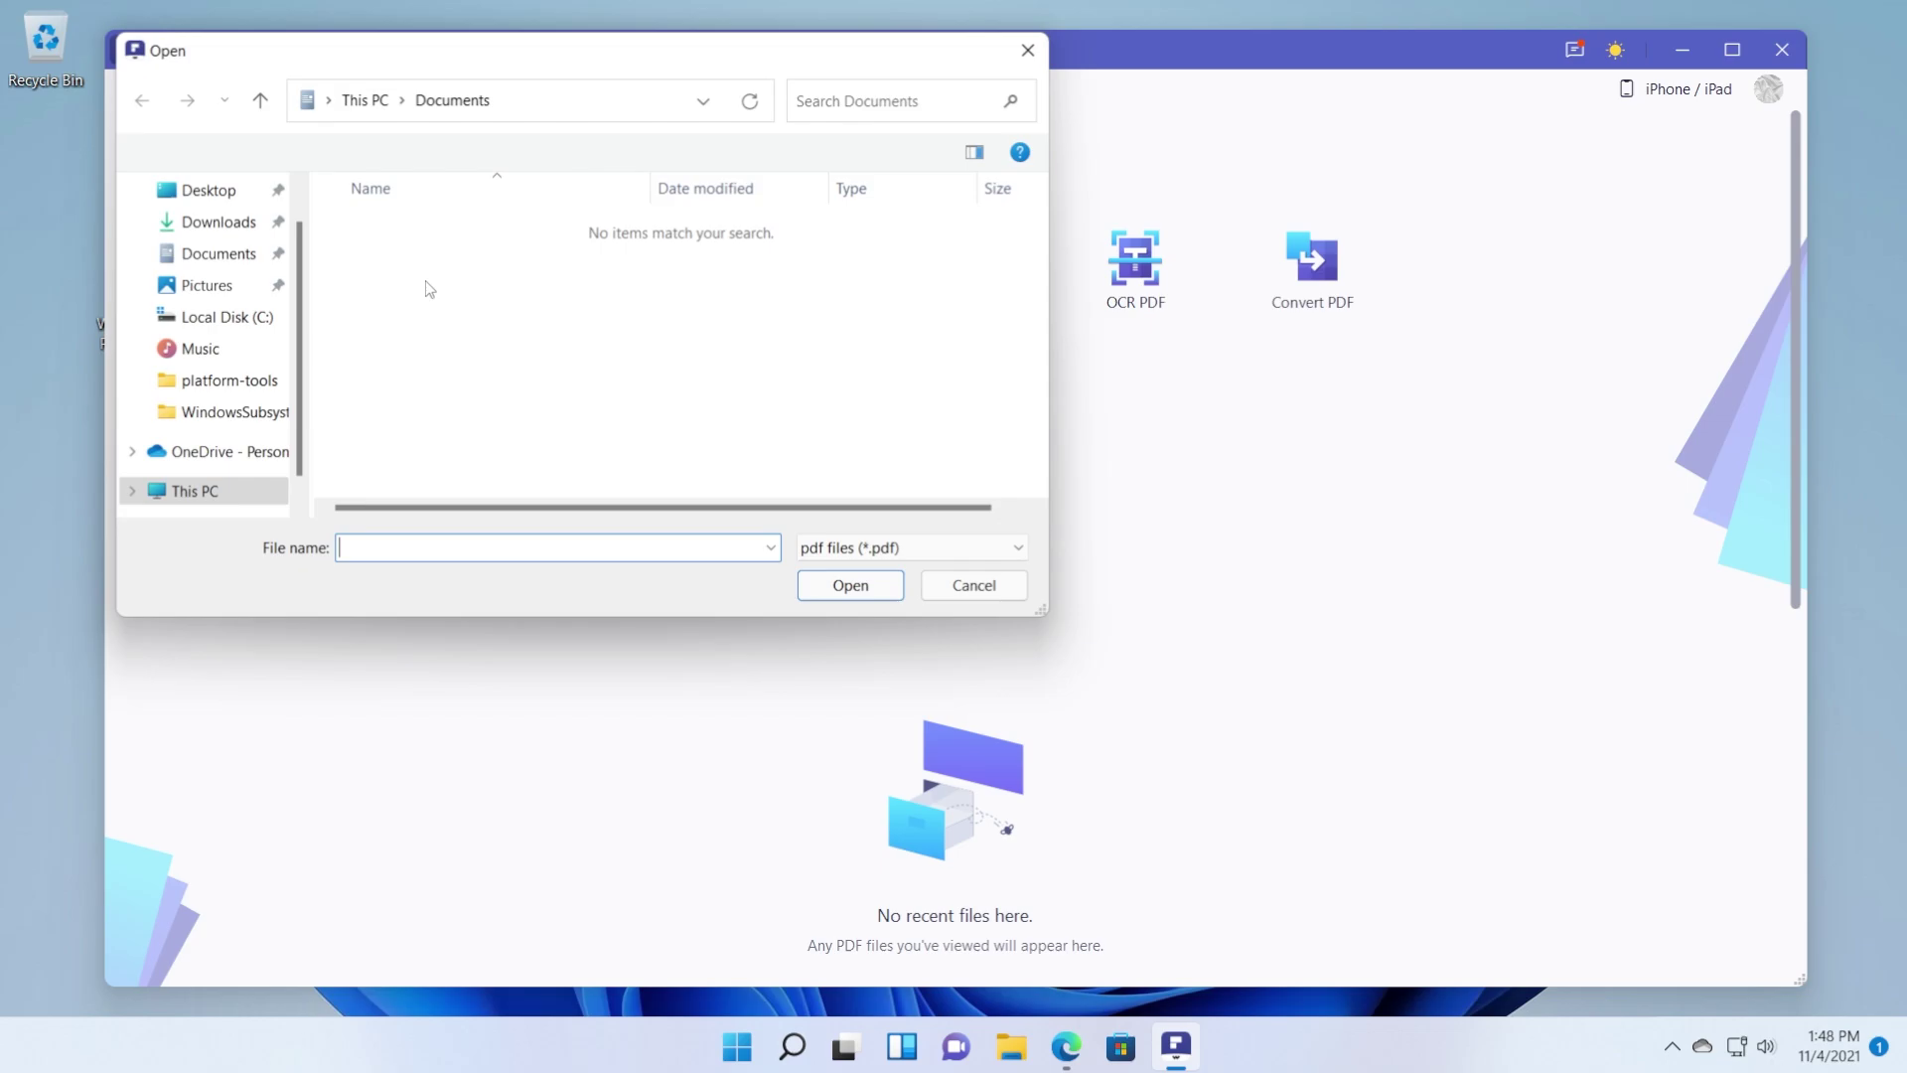
click(206, 189)
click(398, 260)
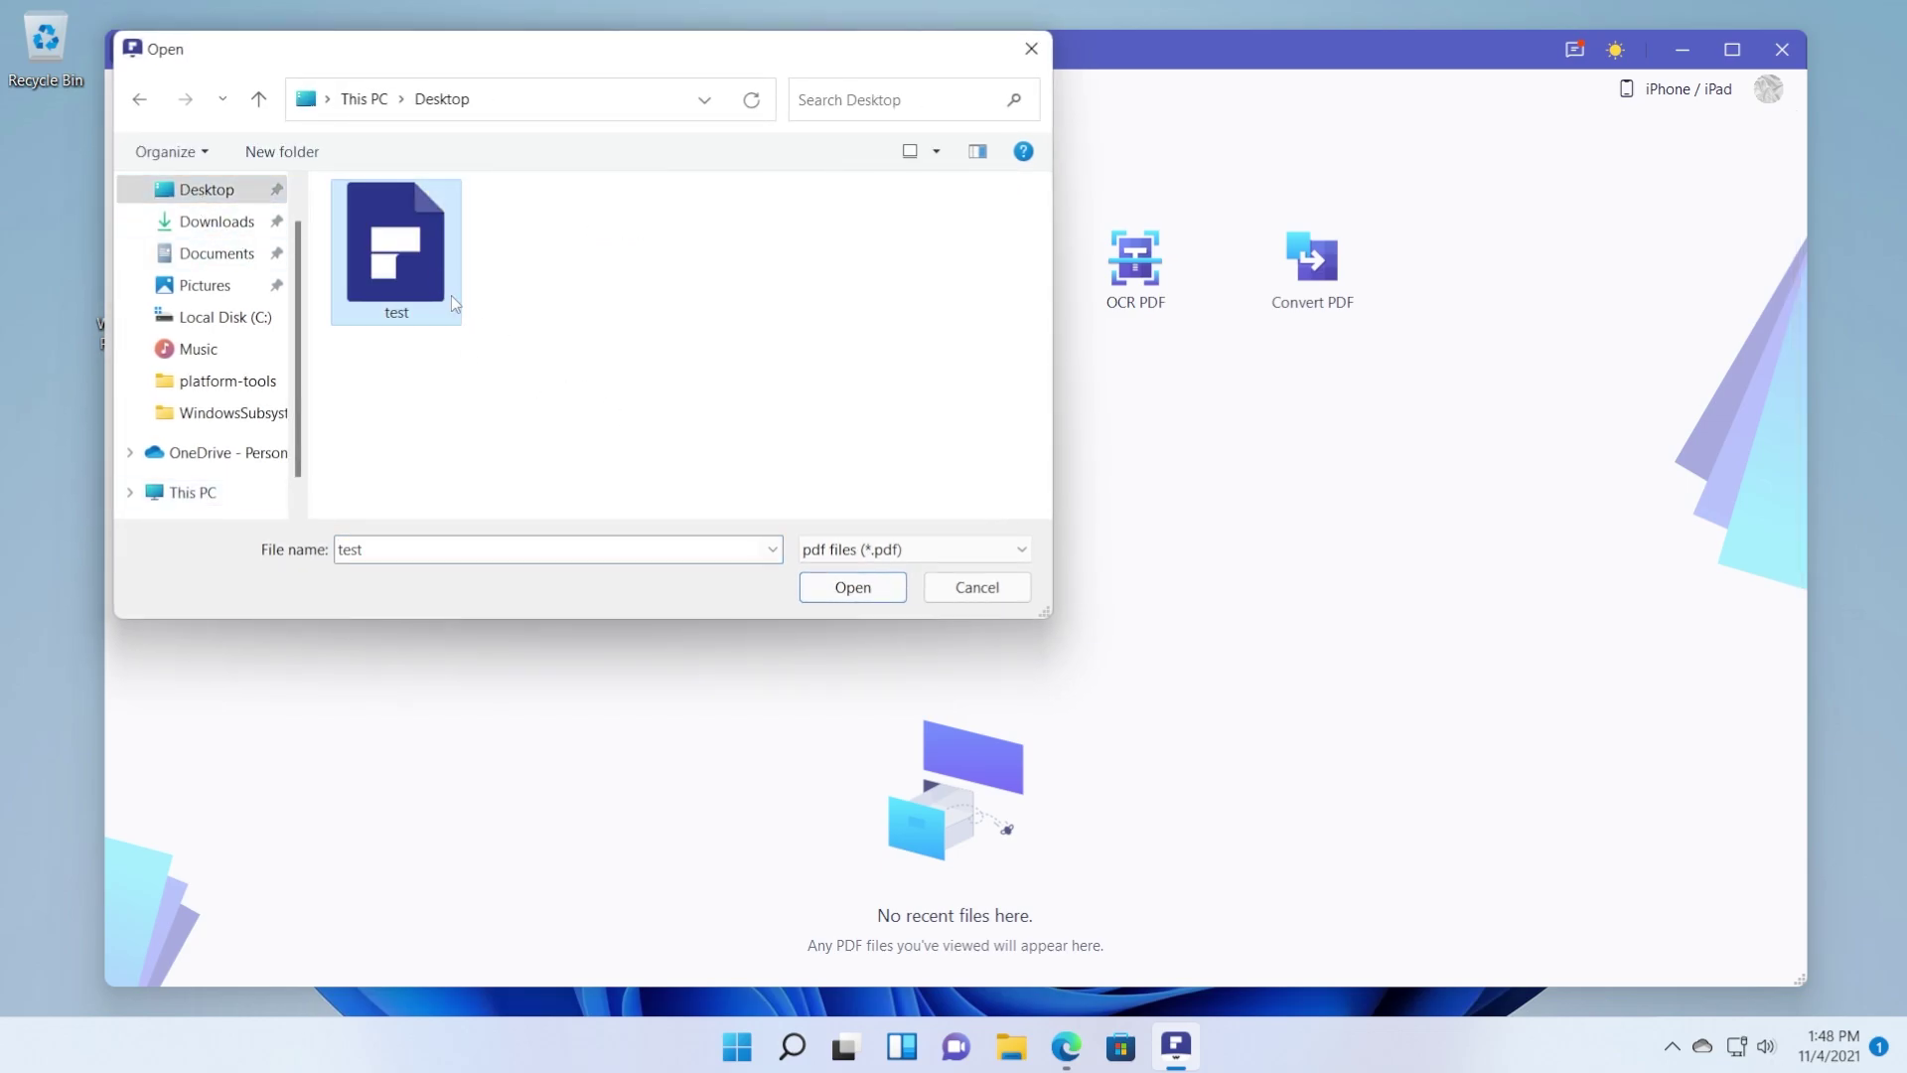
click(852, 587)
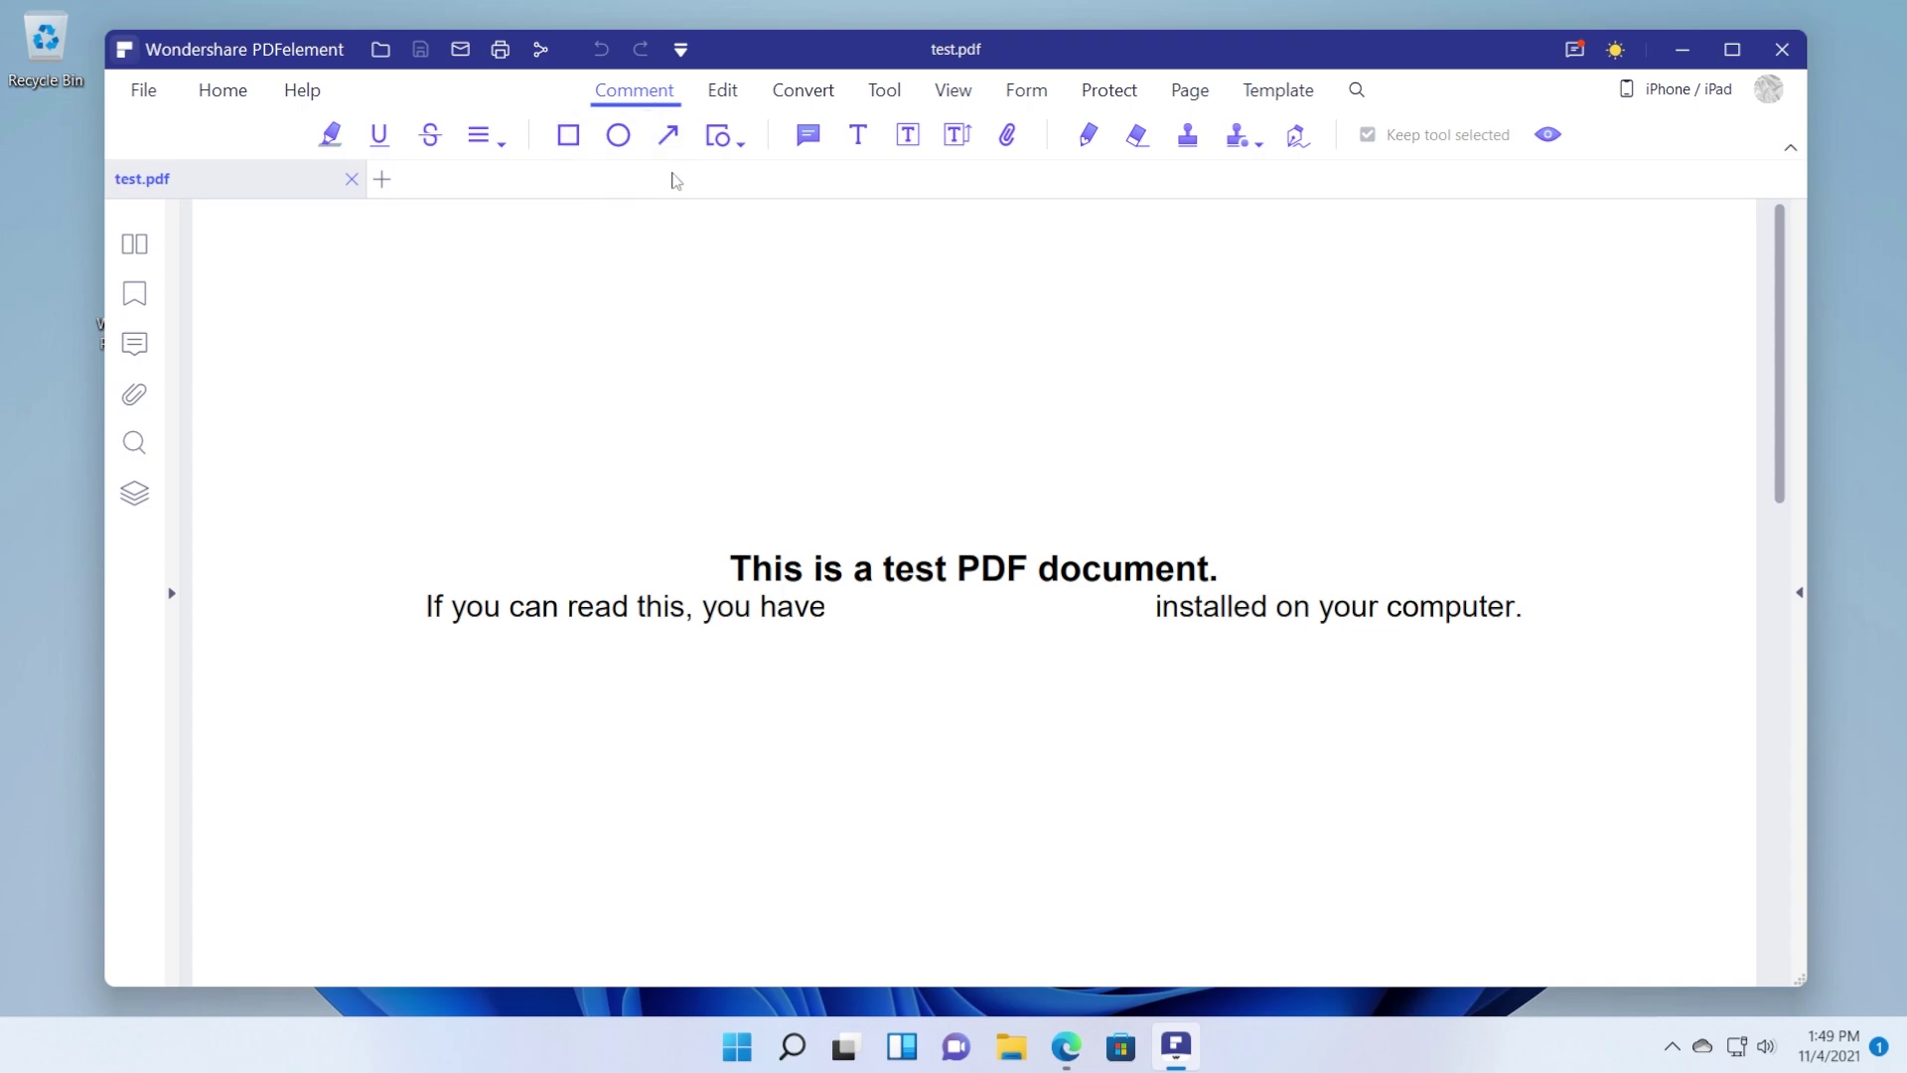
click(722, 89)
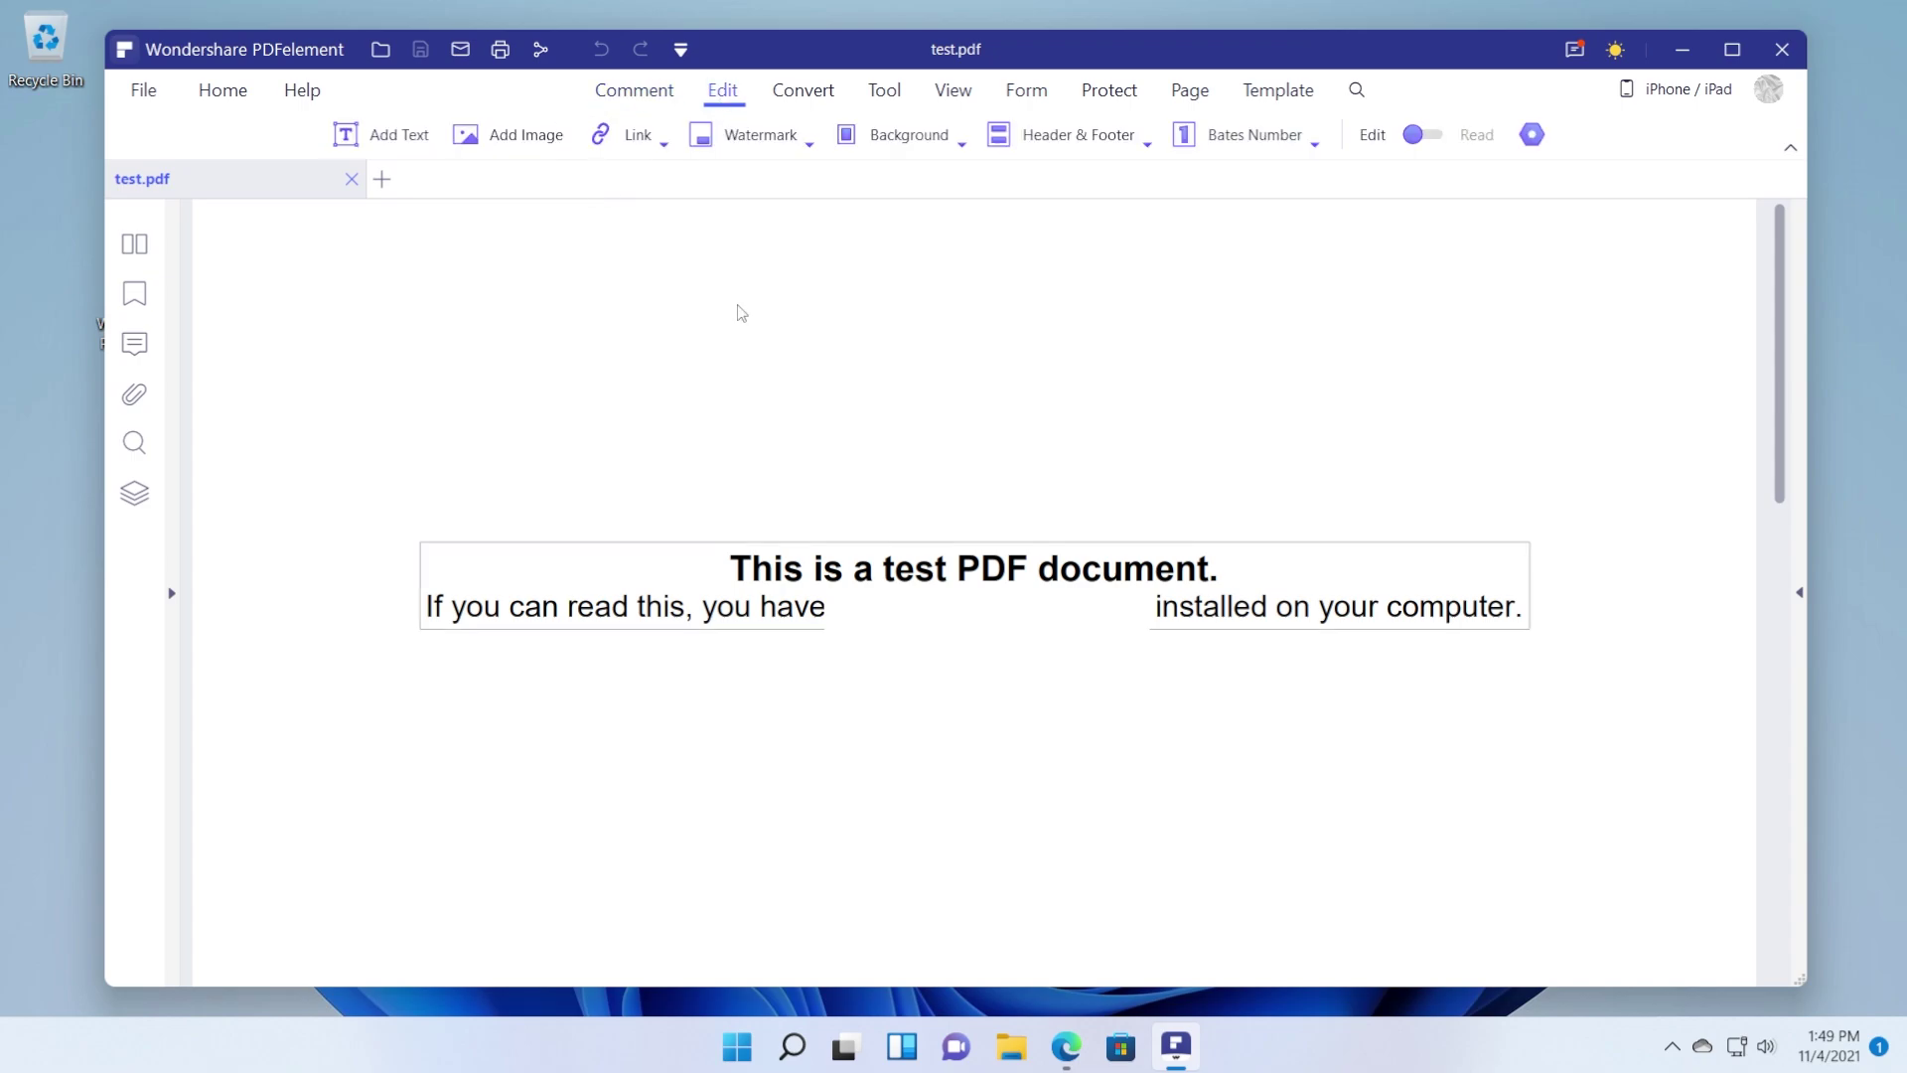
Add a text box reading 'test' above the 'This is a test PDF document' heading.
click(416, 139)
click(697, 440)
text(test)
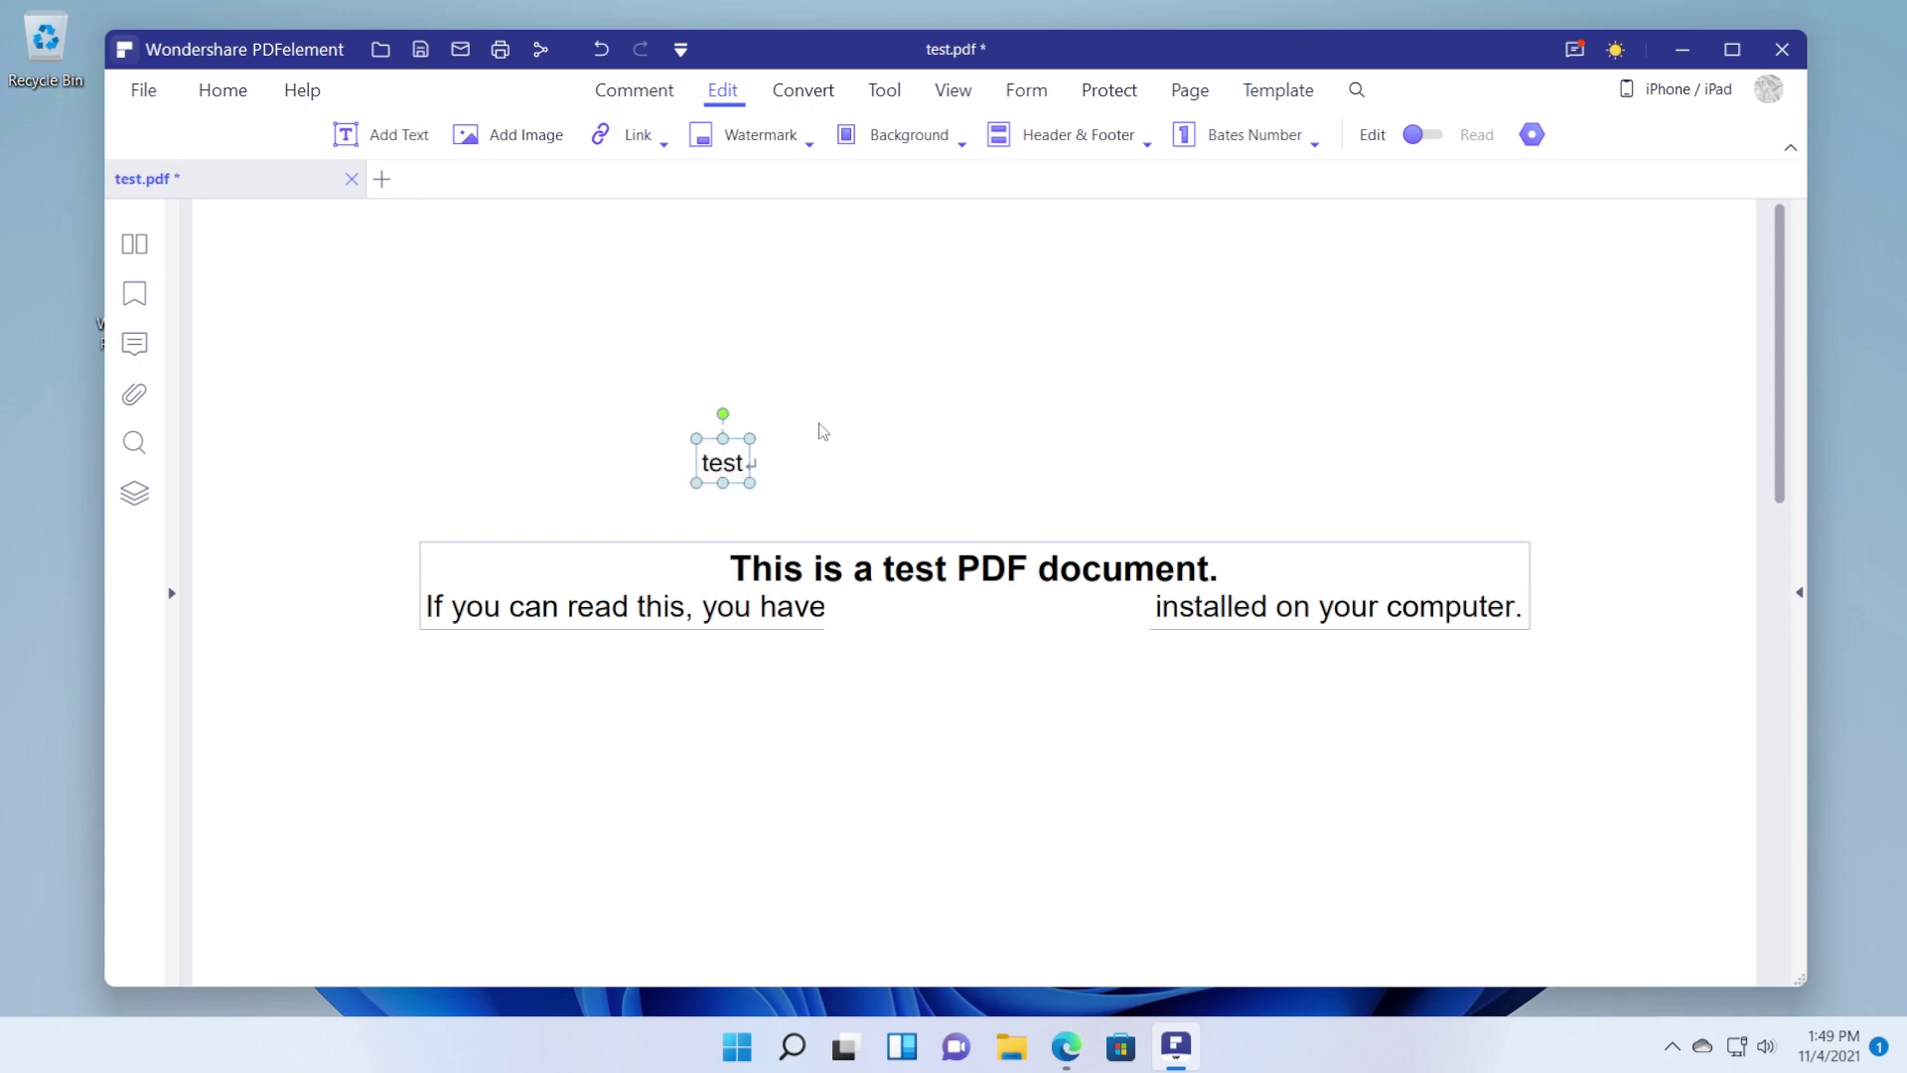
key(ctrl+a)
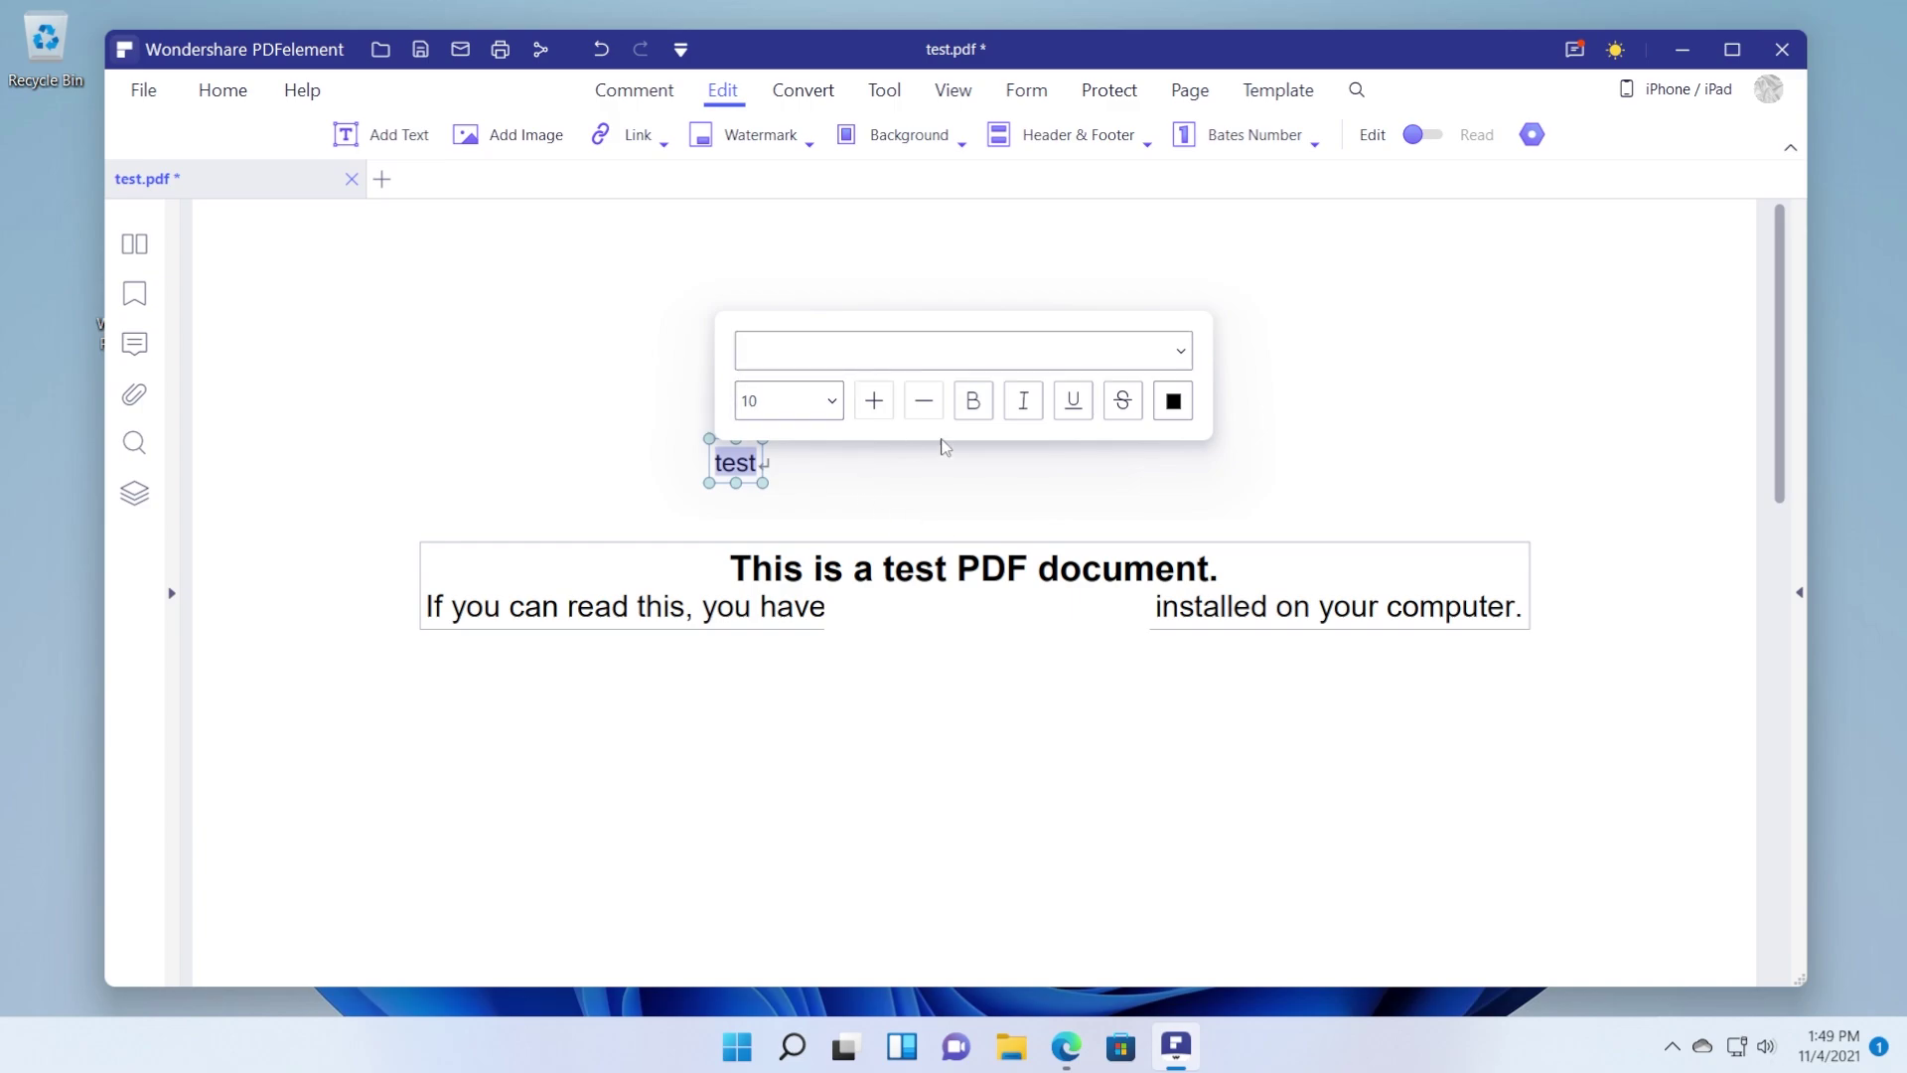
click(713, 452)
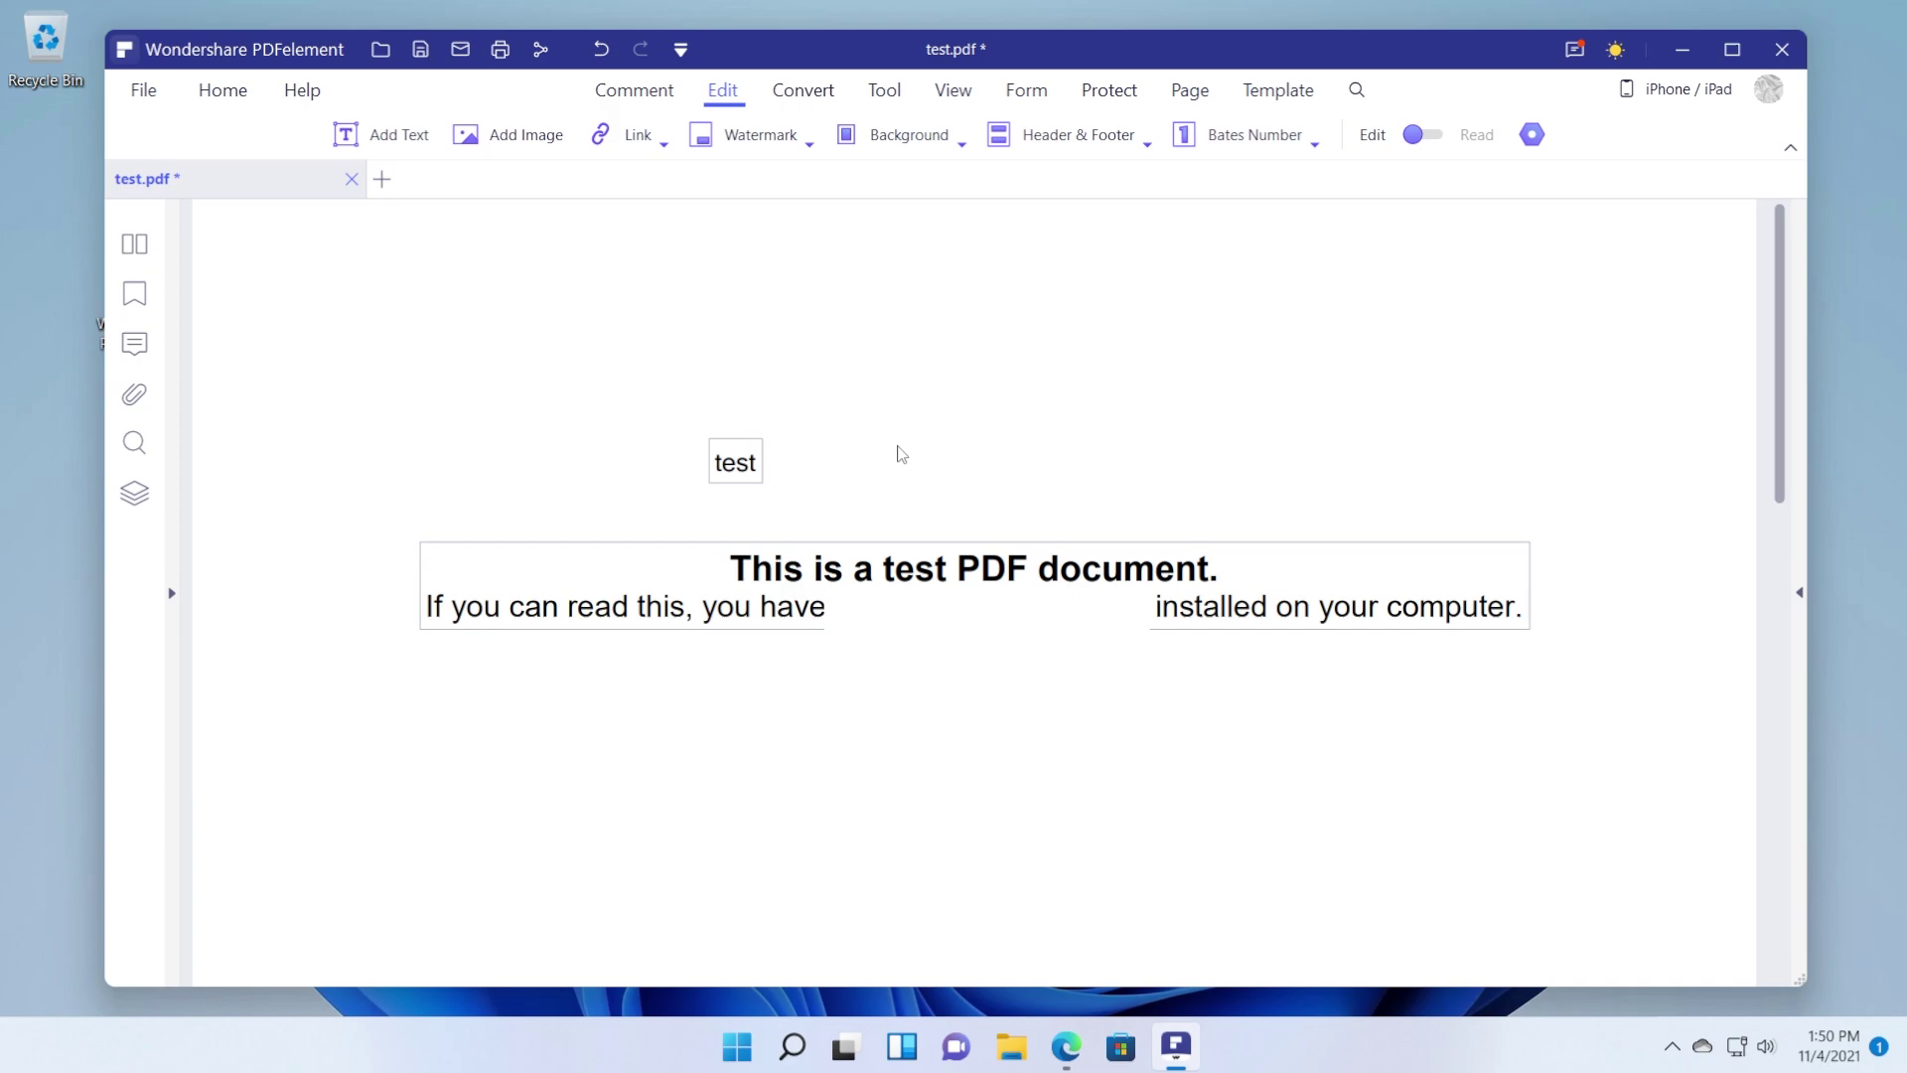
Nudge the paragraph block up-left and delete 'test' so the heading reads 'This is a PDF document'.
click(874, 569)
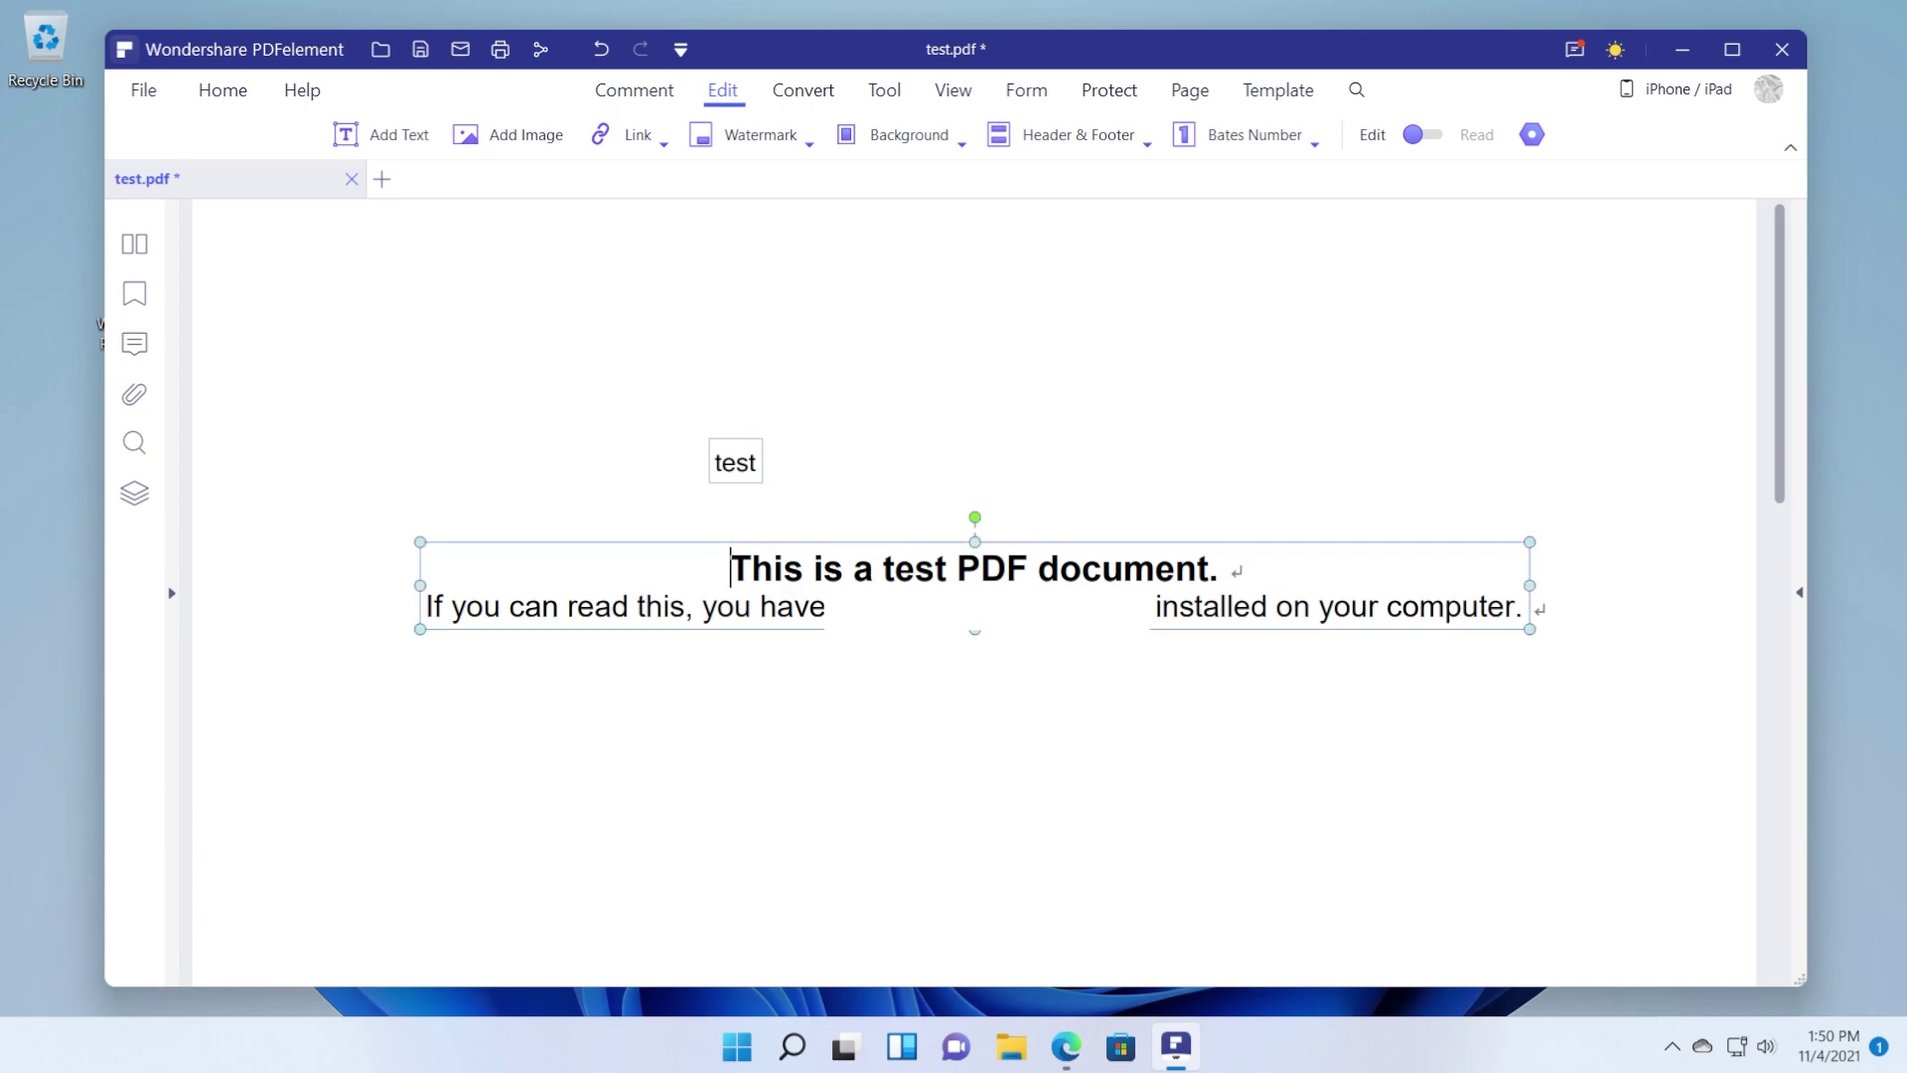
drag(1033, 547, 974, 534)
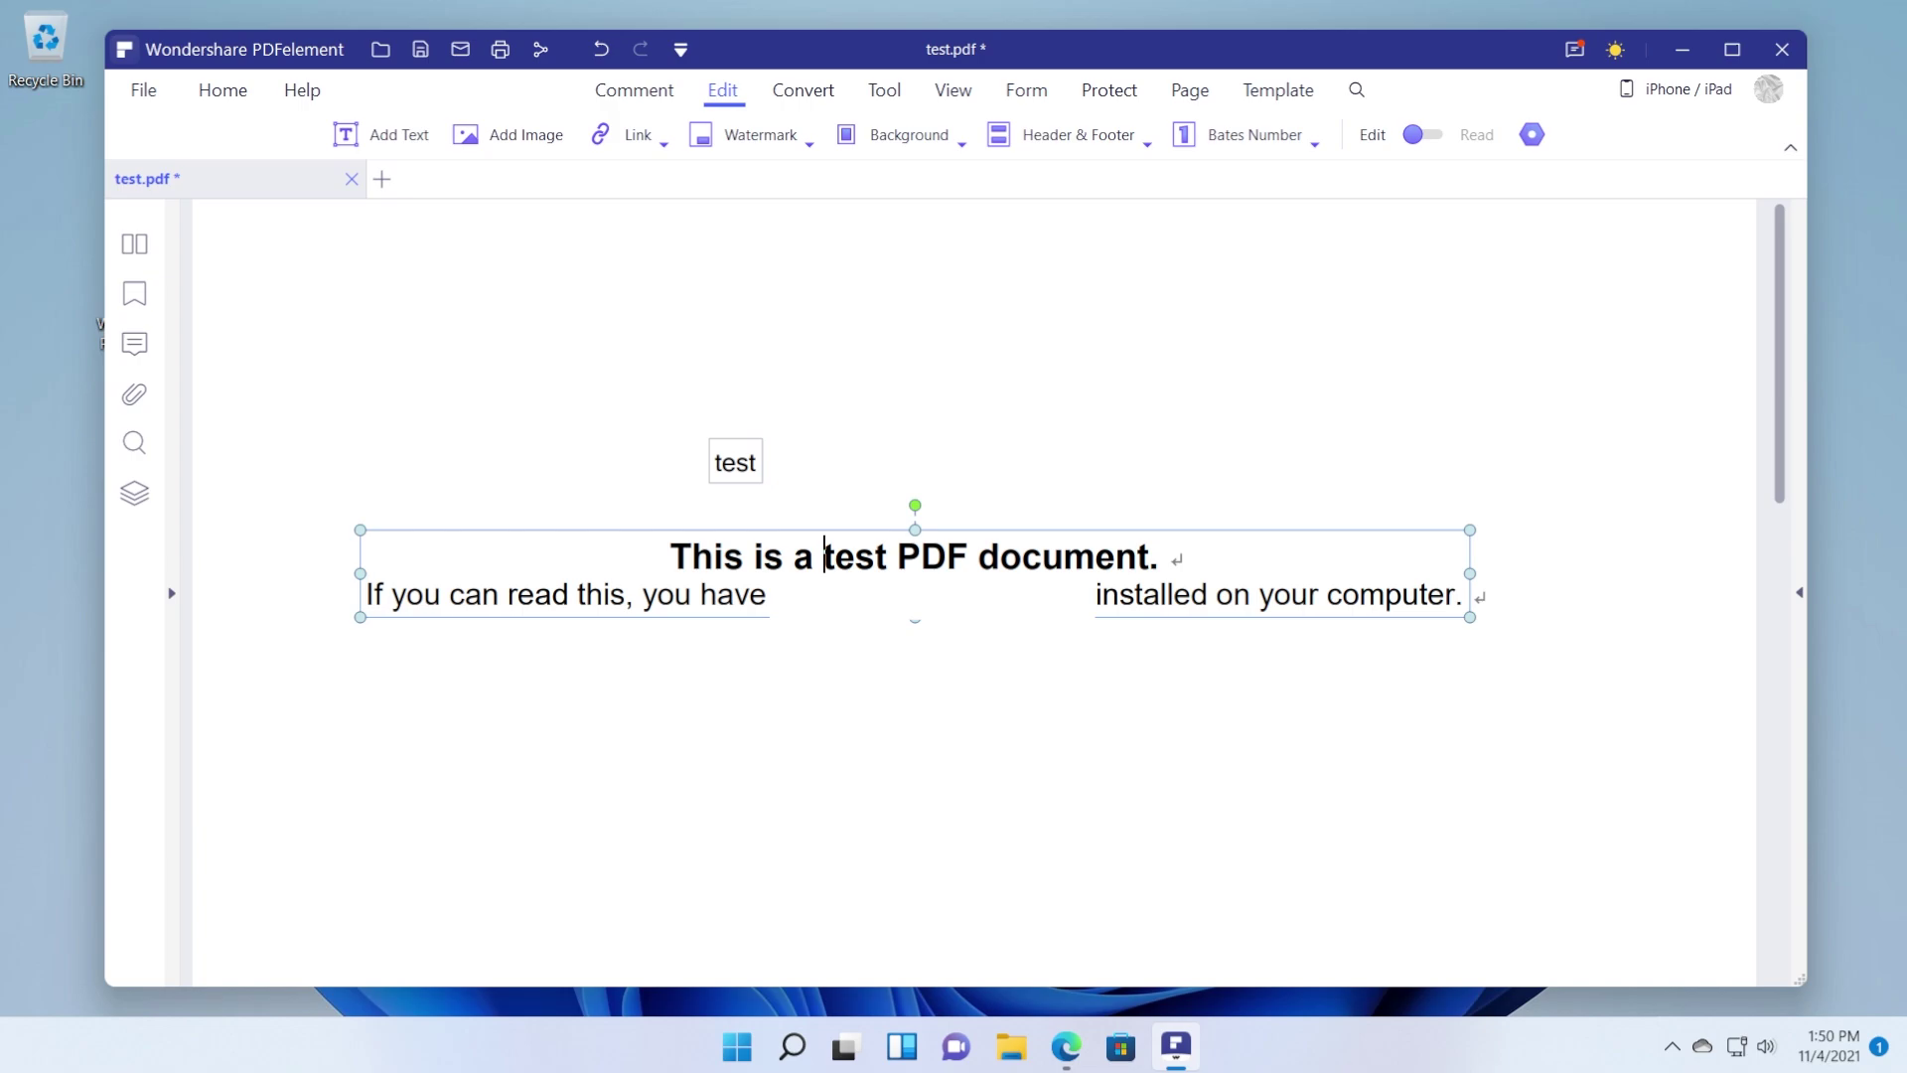
drag(824, 557, 889, 556)
key(Delete)
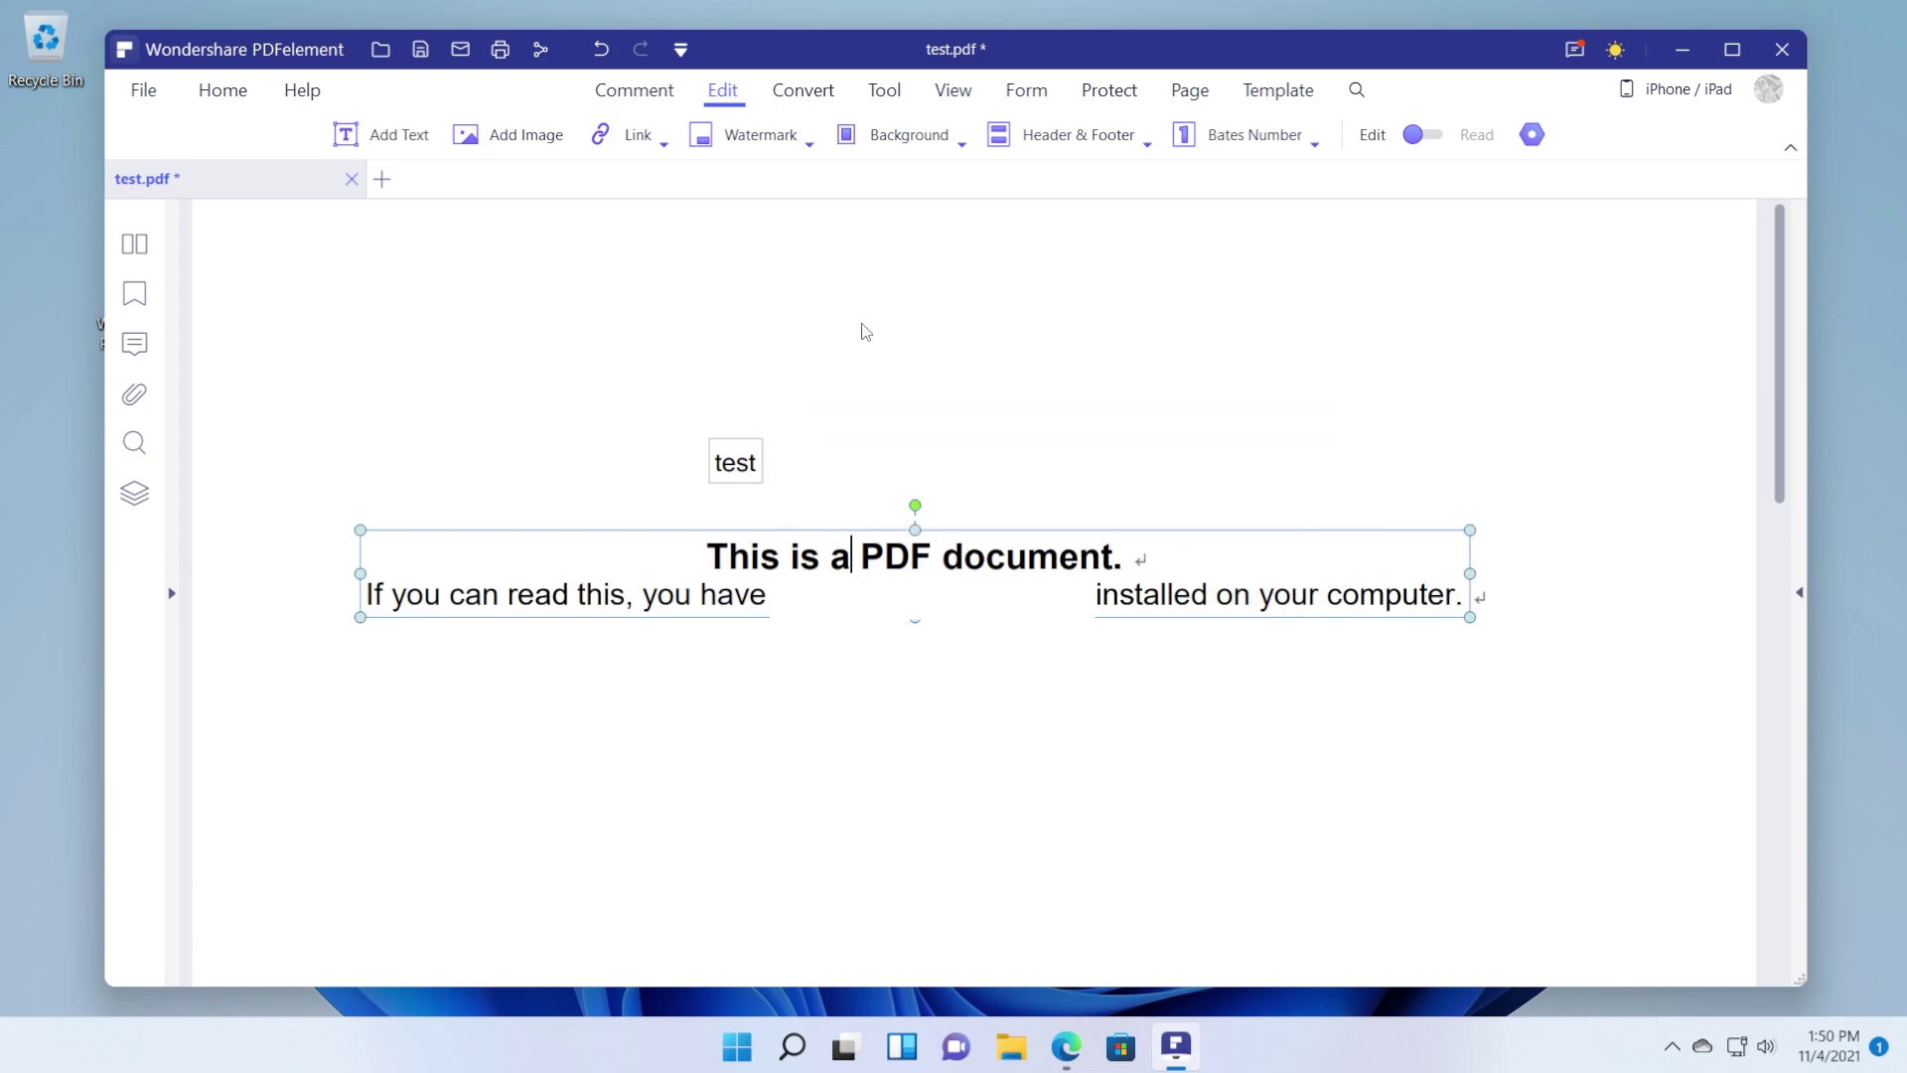
click(803, 89)
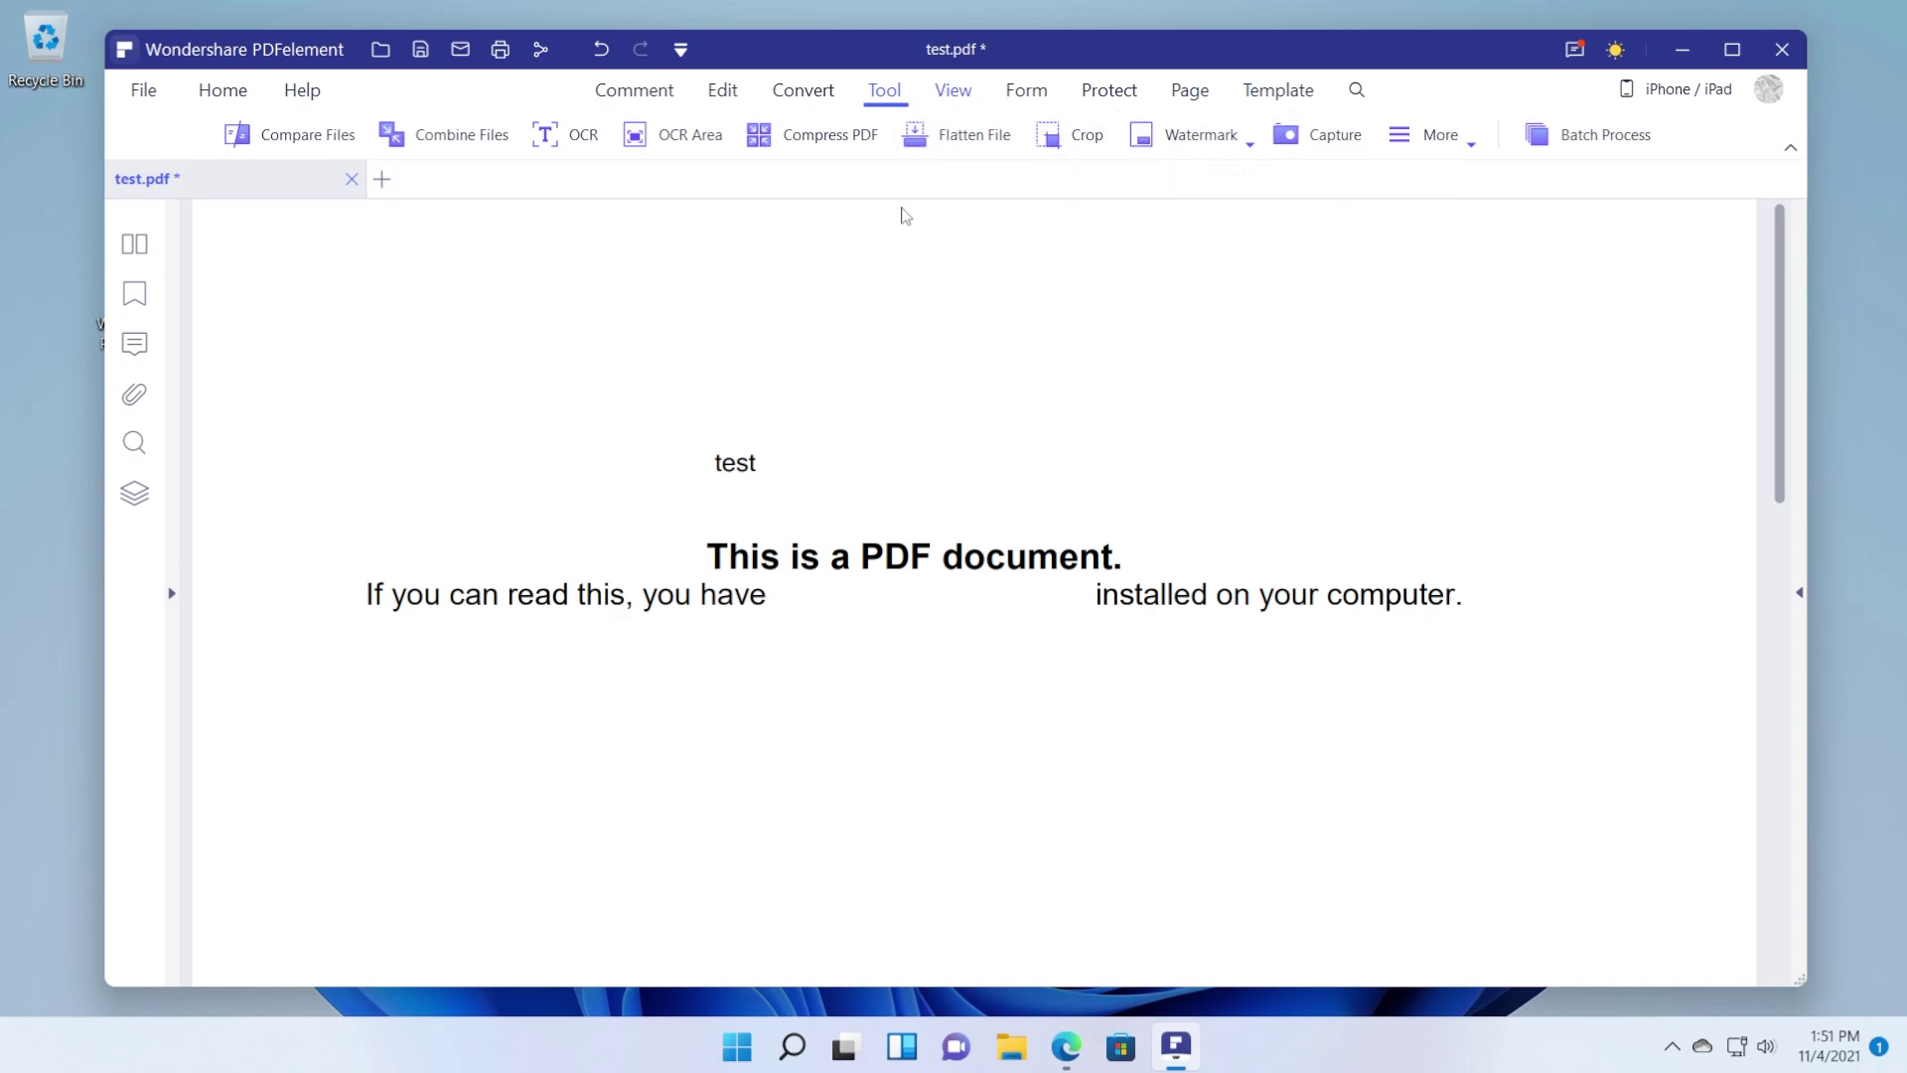
Look through the View, Form and Protect features, then show the document as page thumbnails.
click(944, 95)
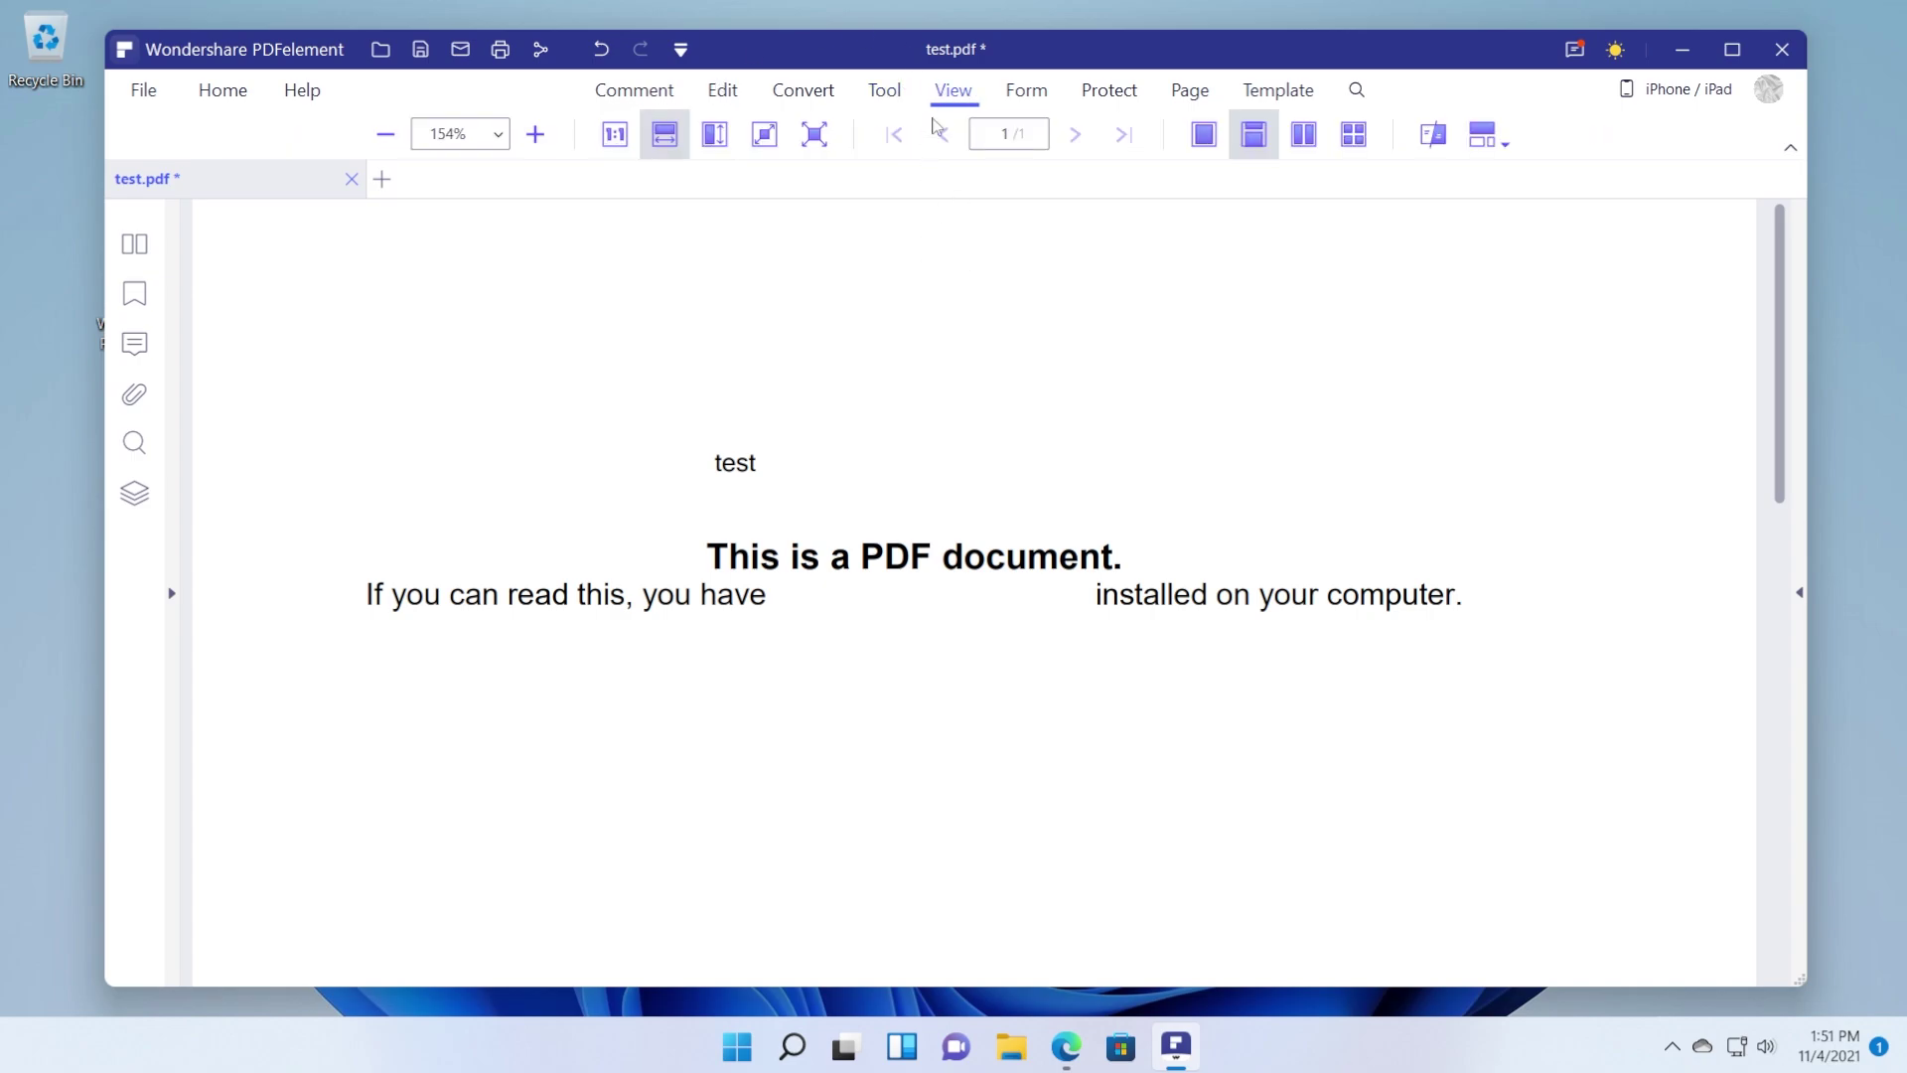
click(1051, 98)
click(1105, 98)
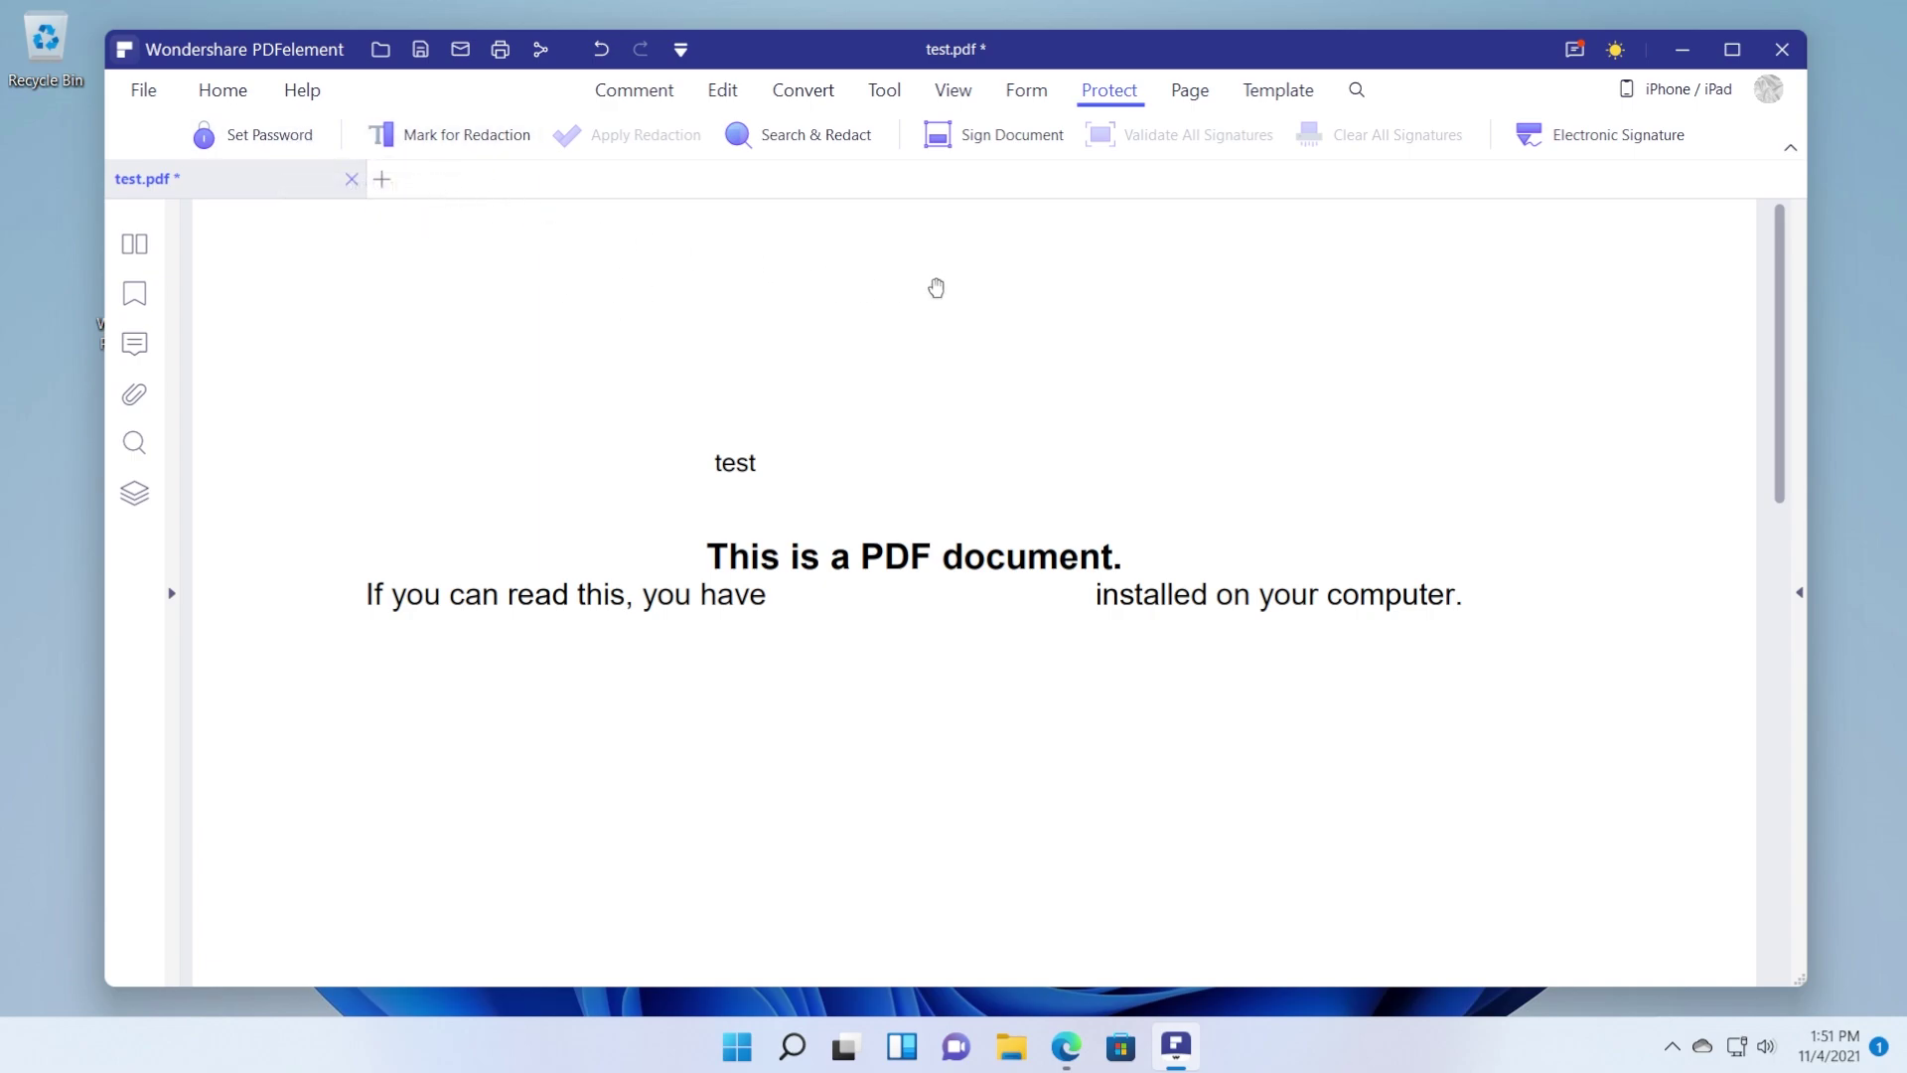
click(1190, 90)
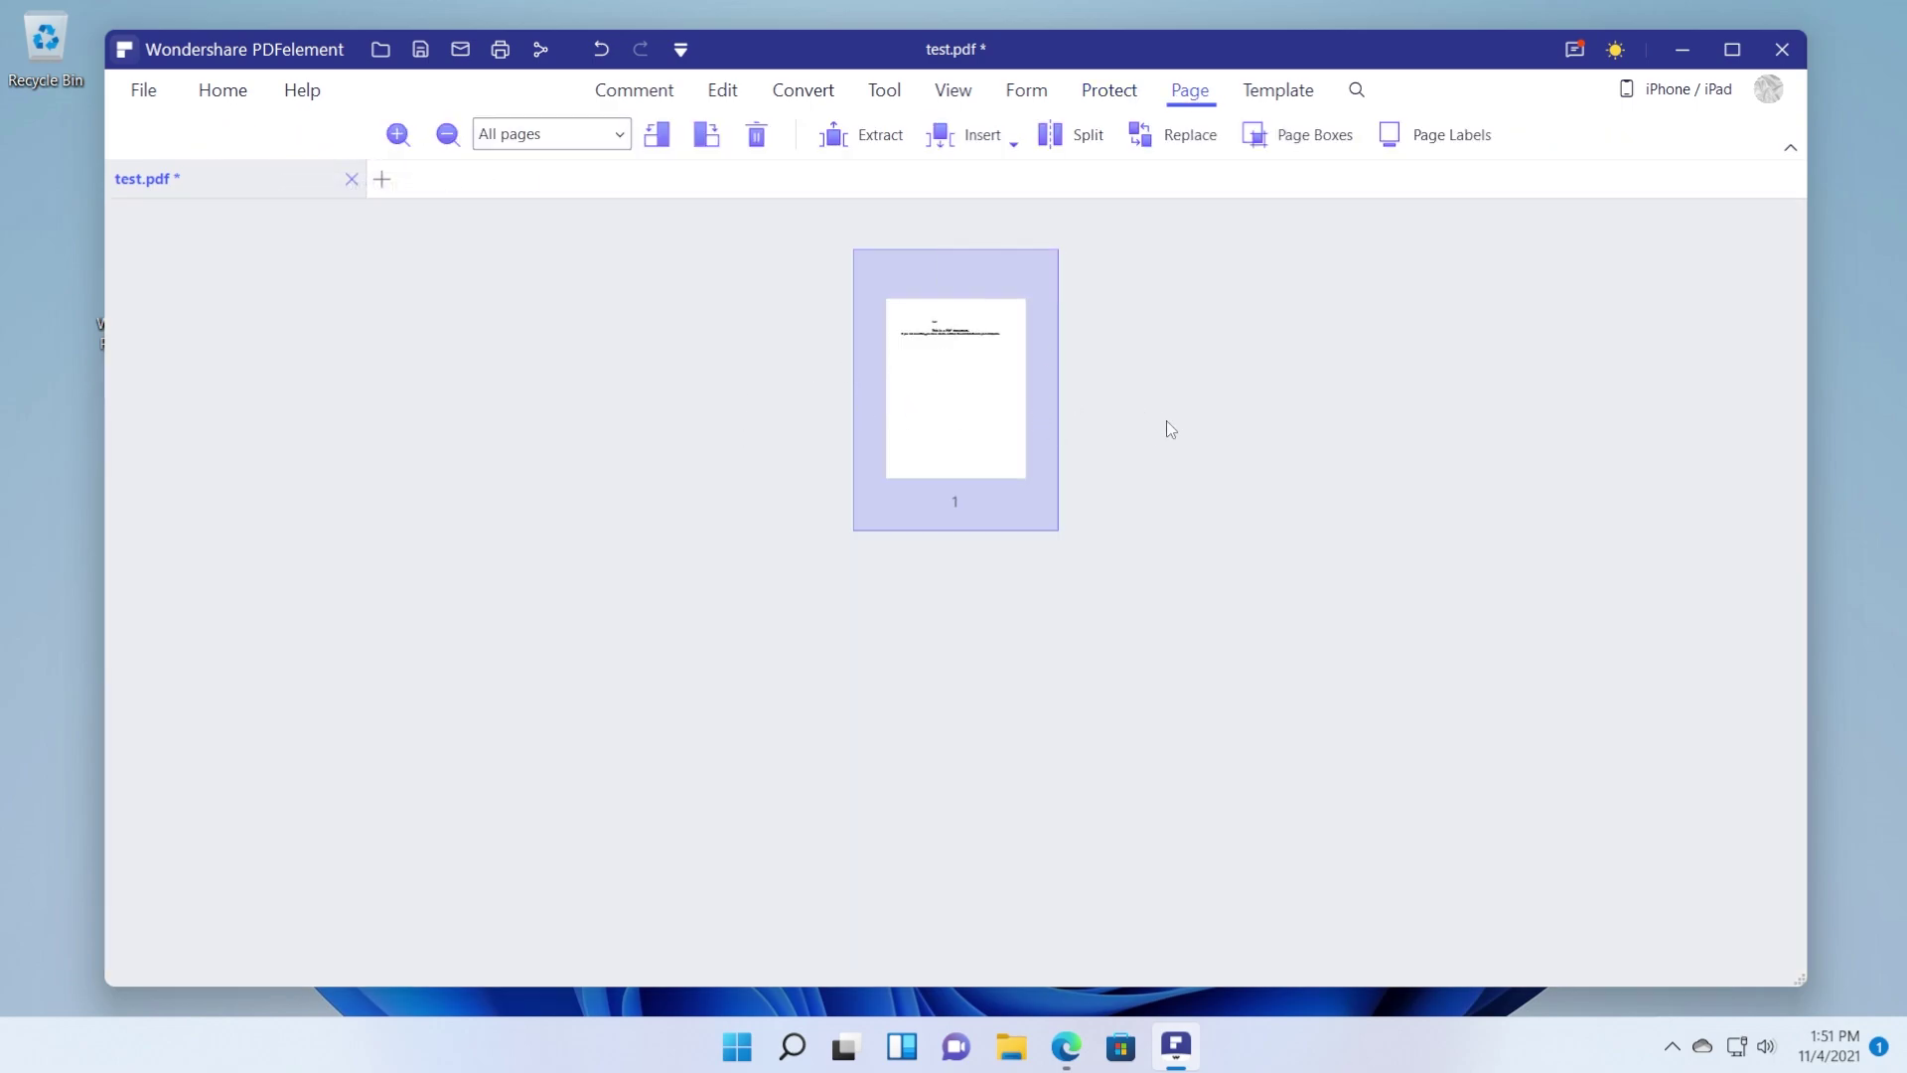
mouse_move(1056, 500)
Browse the Card, Resume, Letter, Invitation and Invoice templates, then close the Template Mall and return to the page.
click(1279, 91)
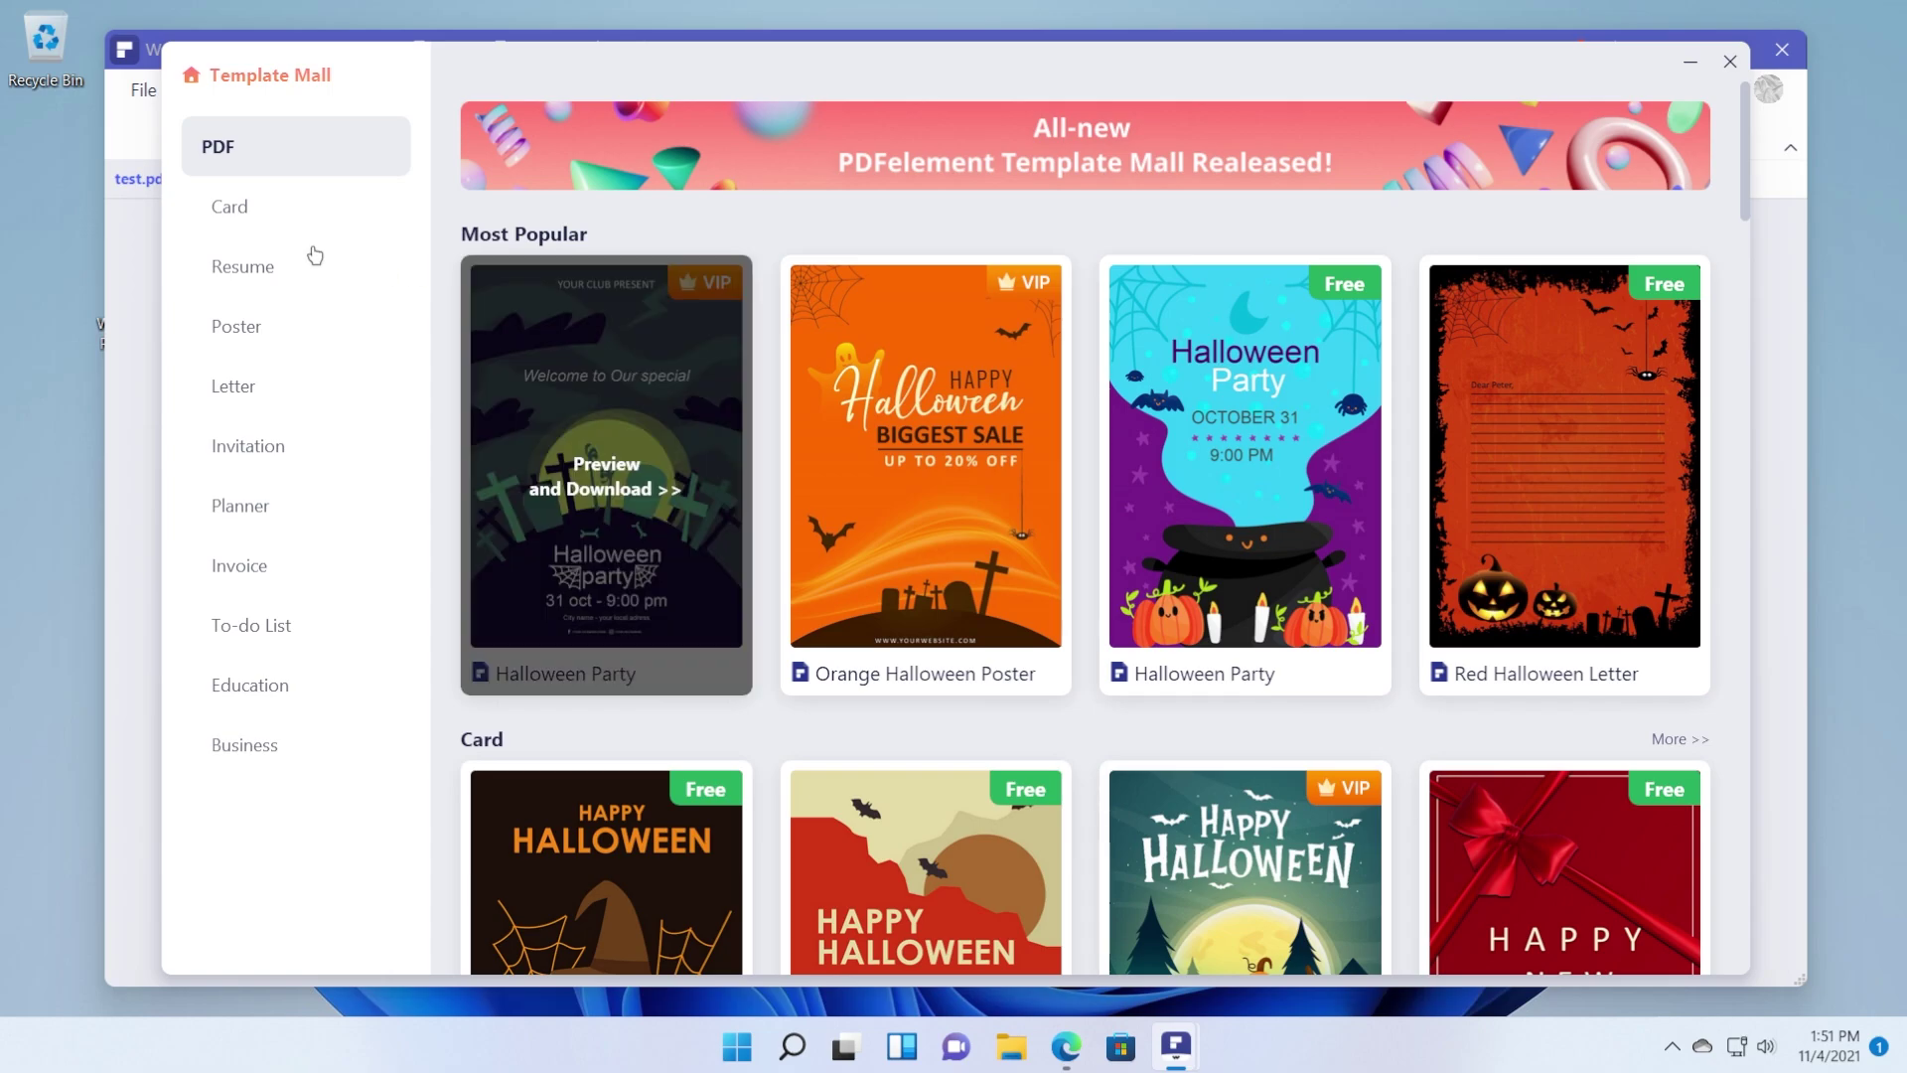
click(239, 207)
scroll(544, 431, down, 1)
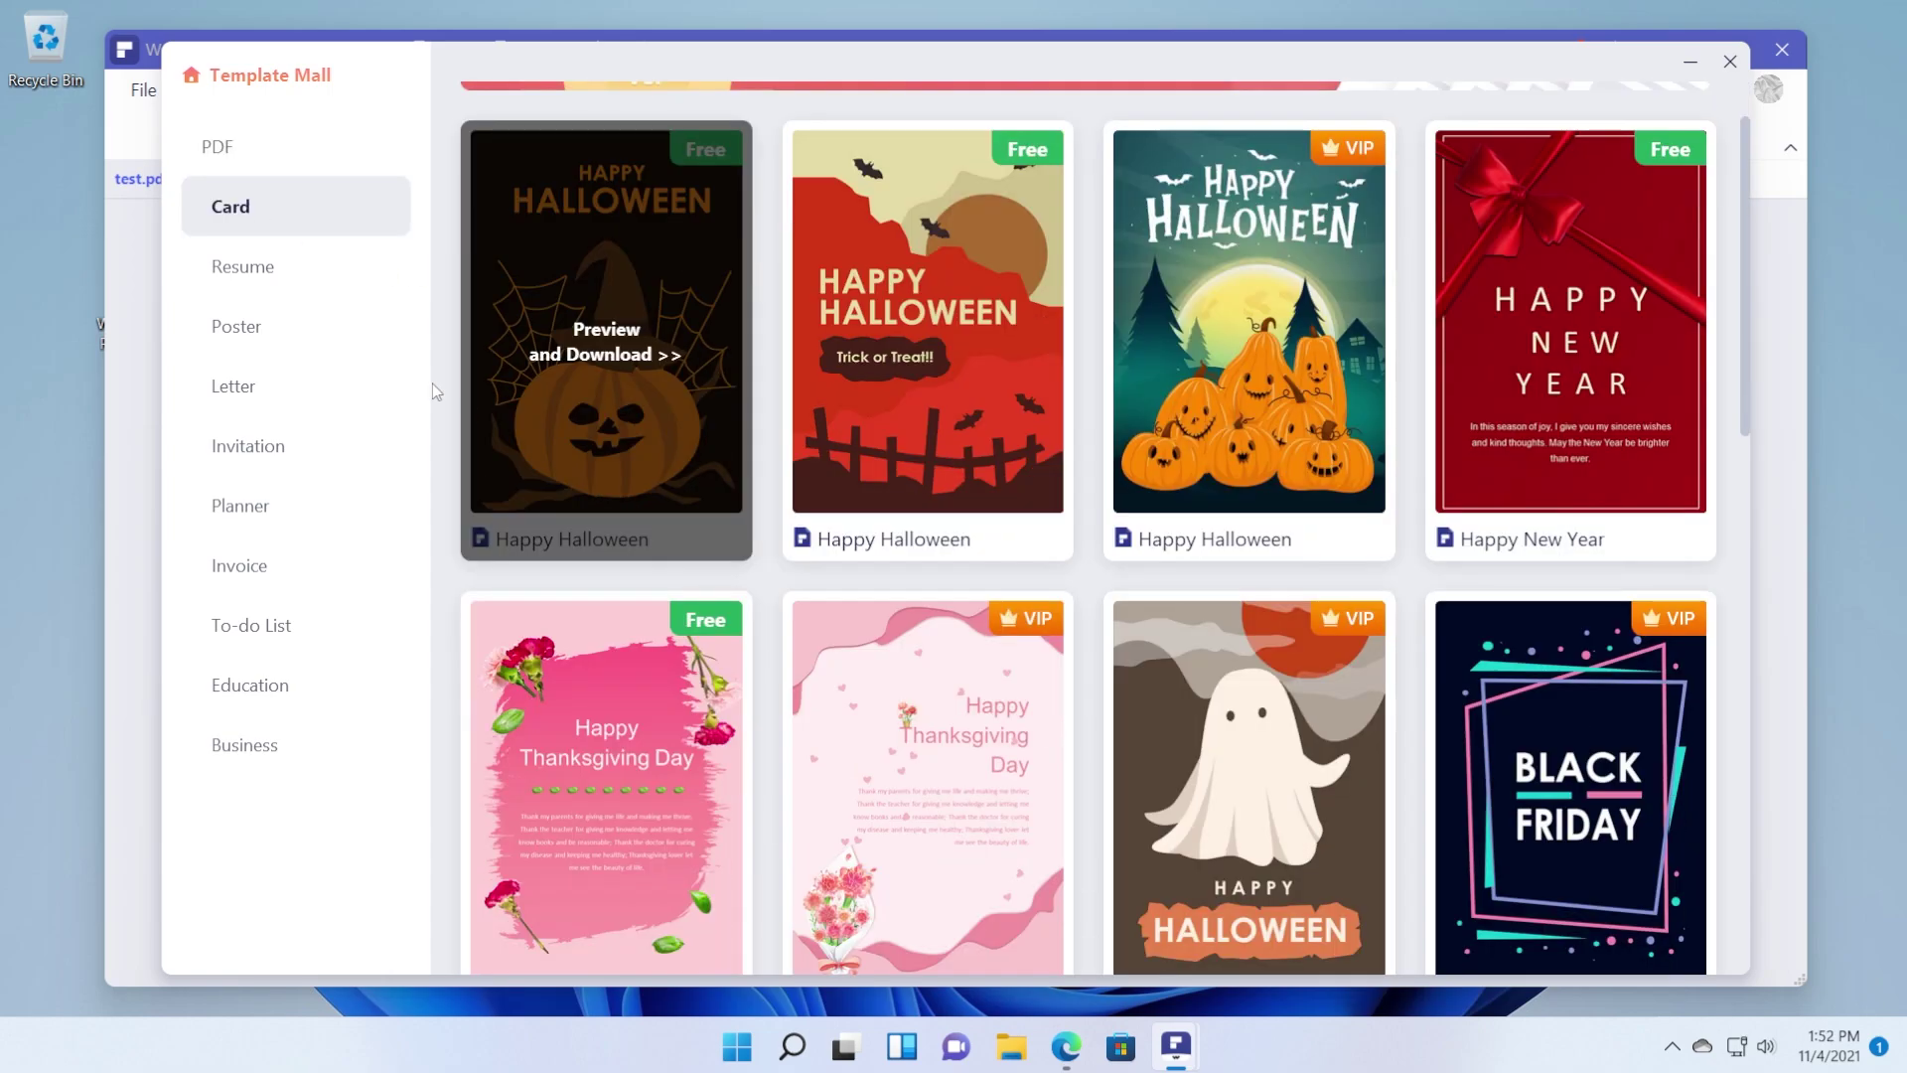
click(242, 266)
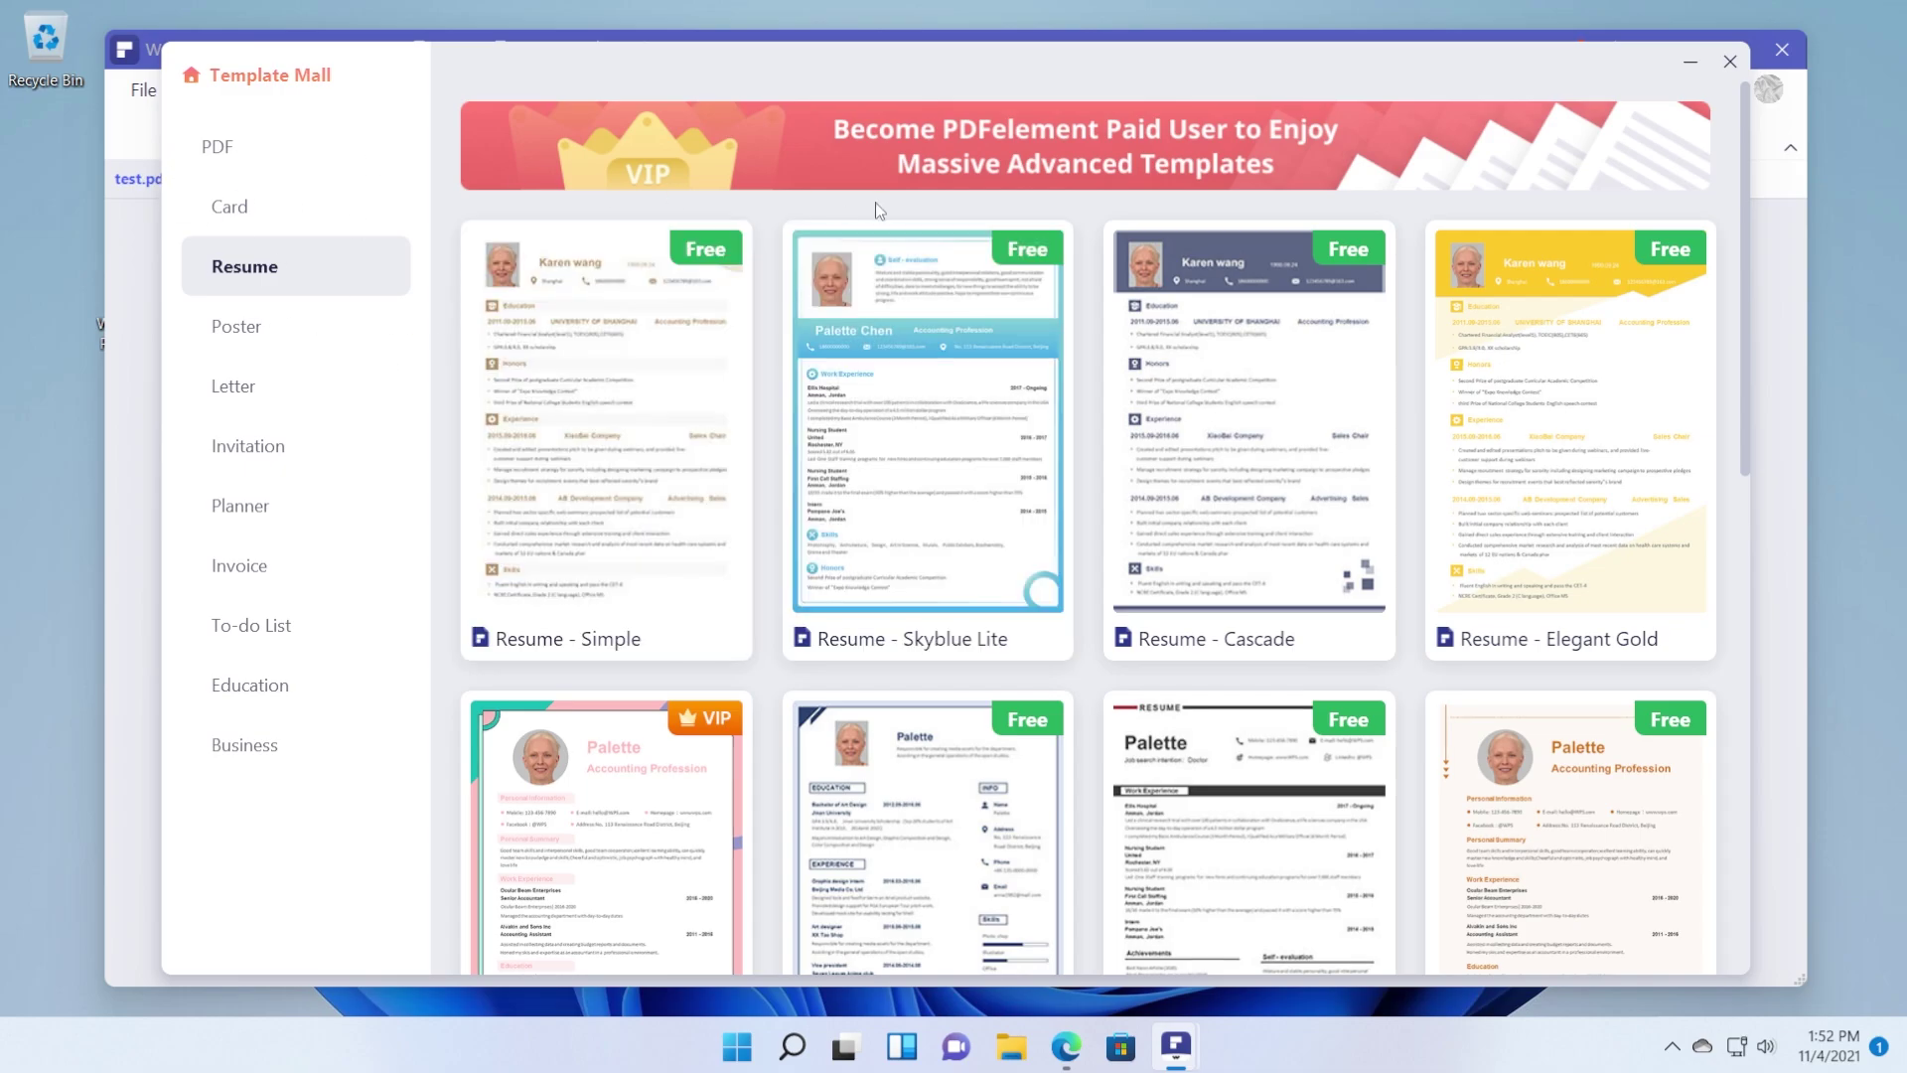
click(238, 395)
click(265, 456)
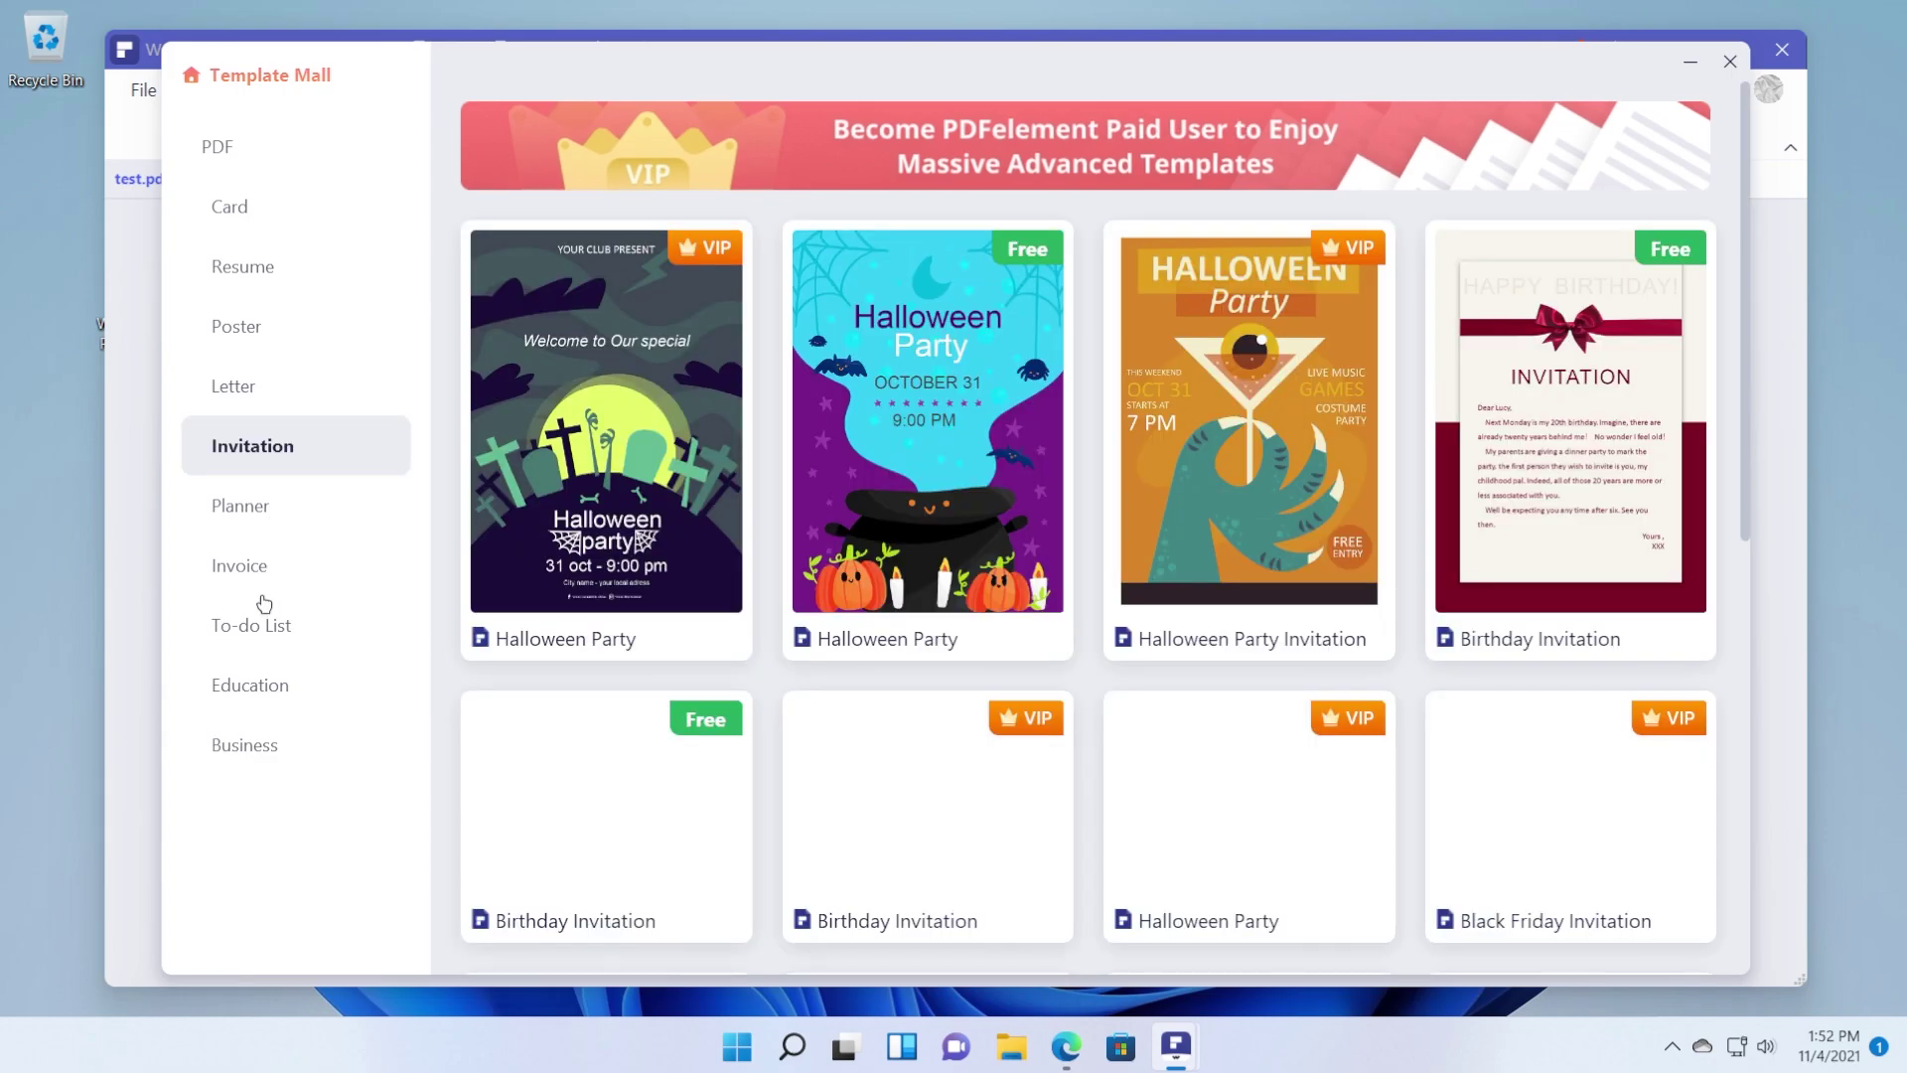
click(247, 568)
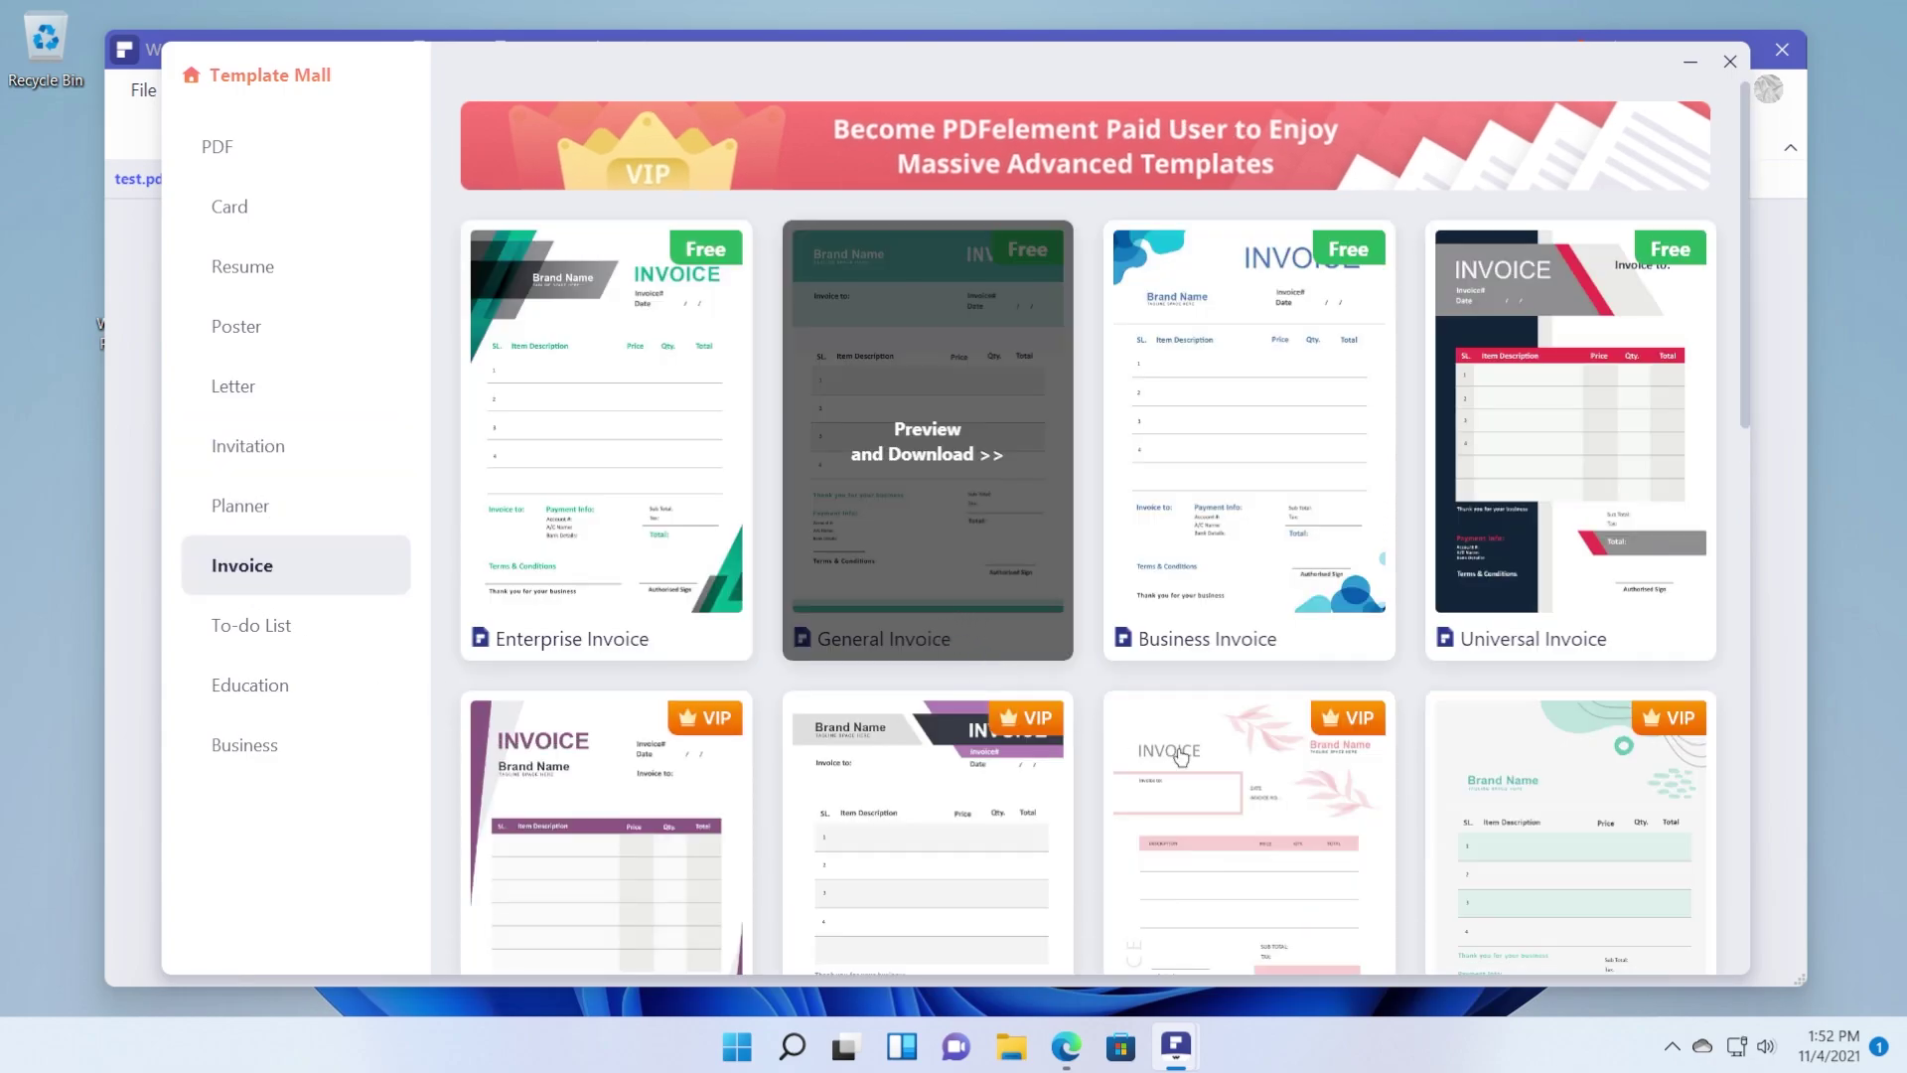
click(1730, 61)
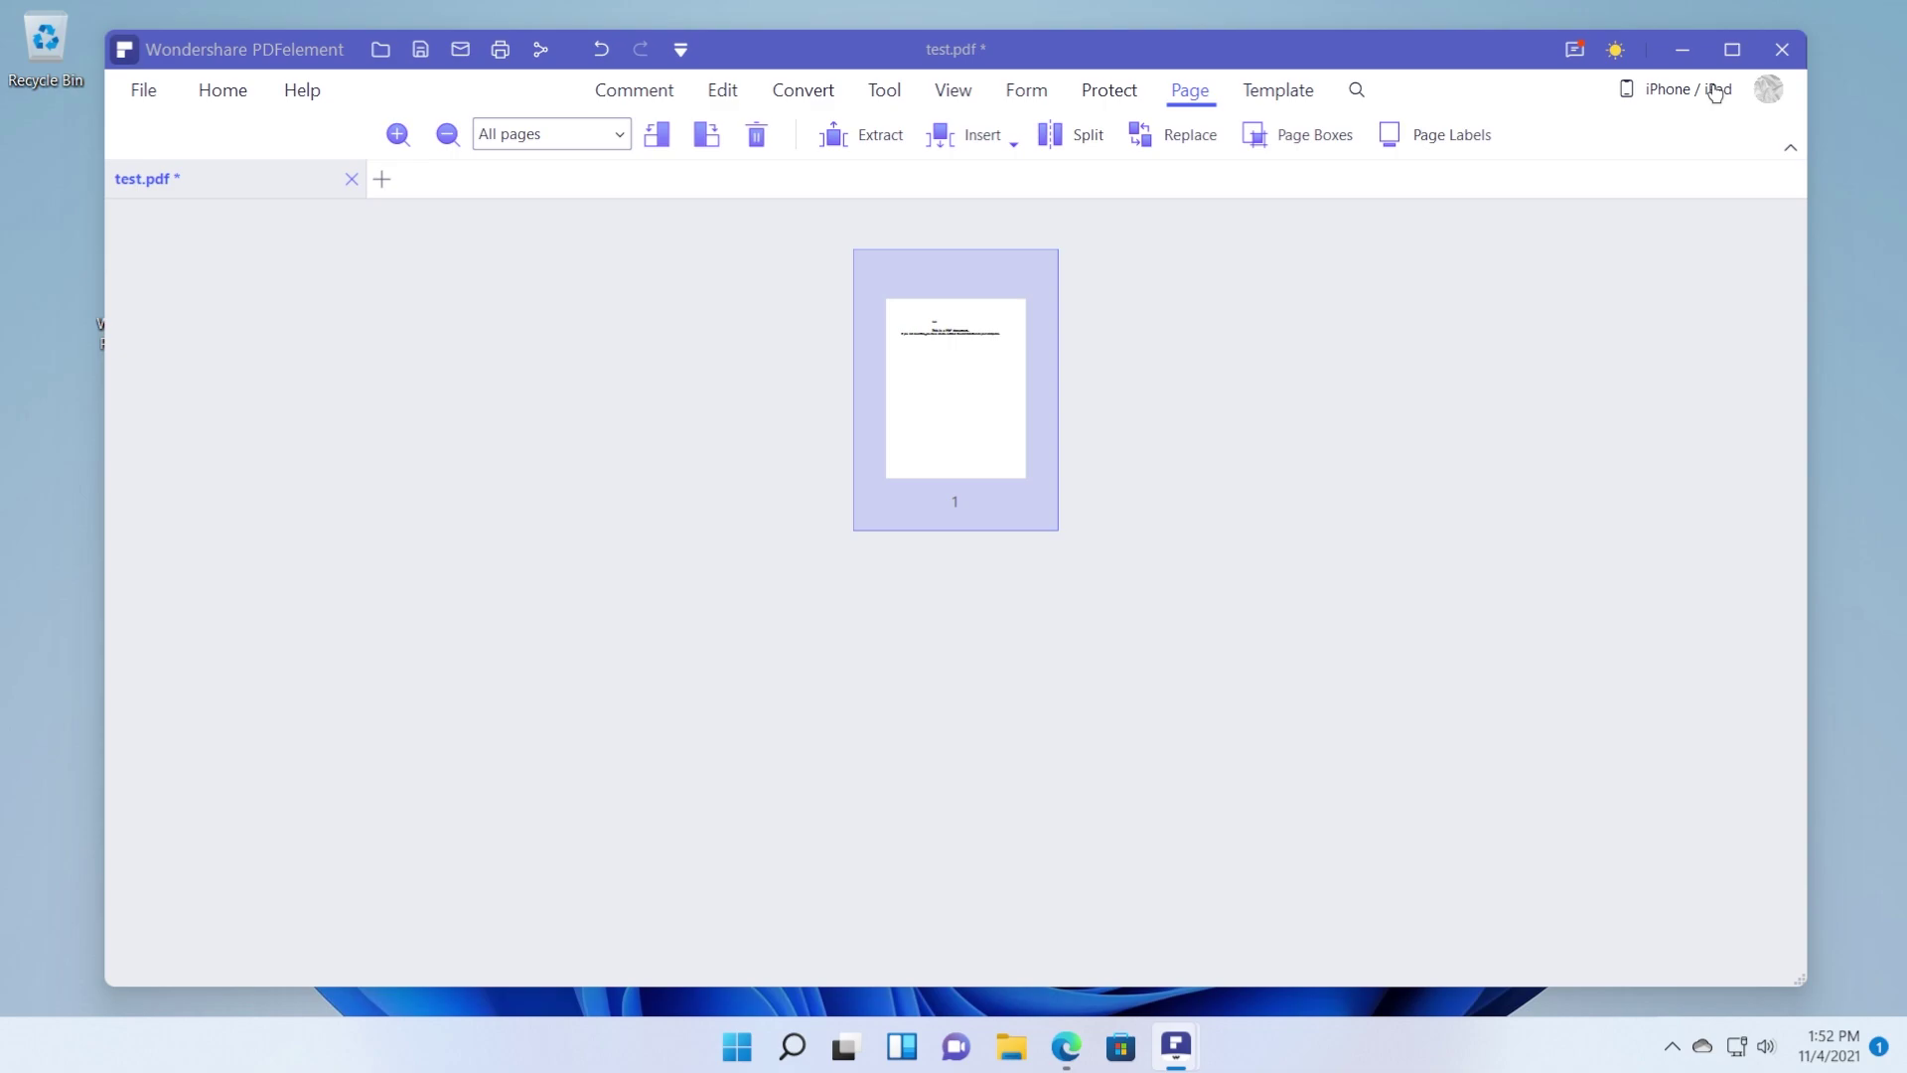
click(625, 87)
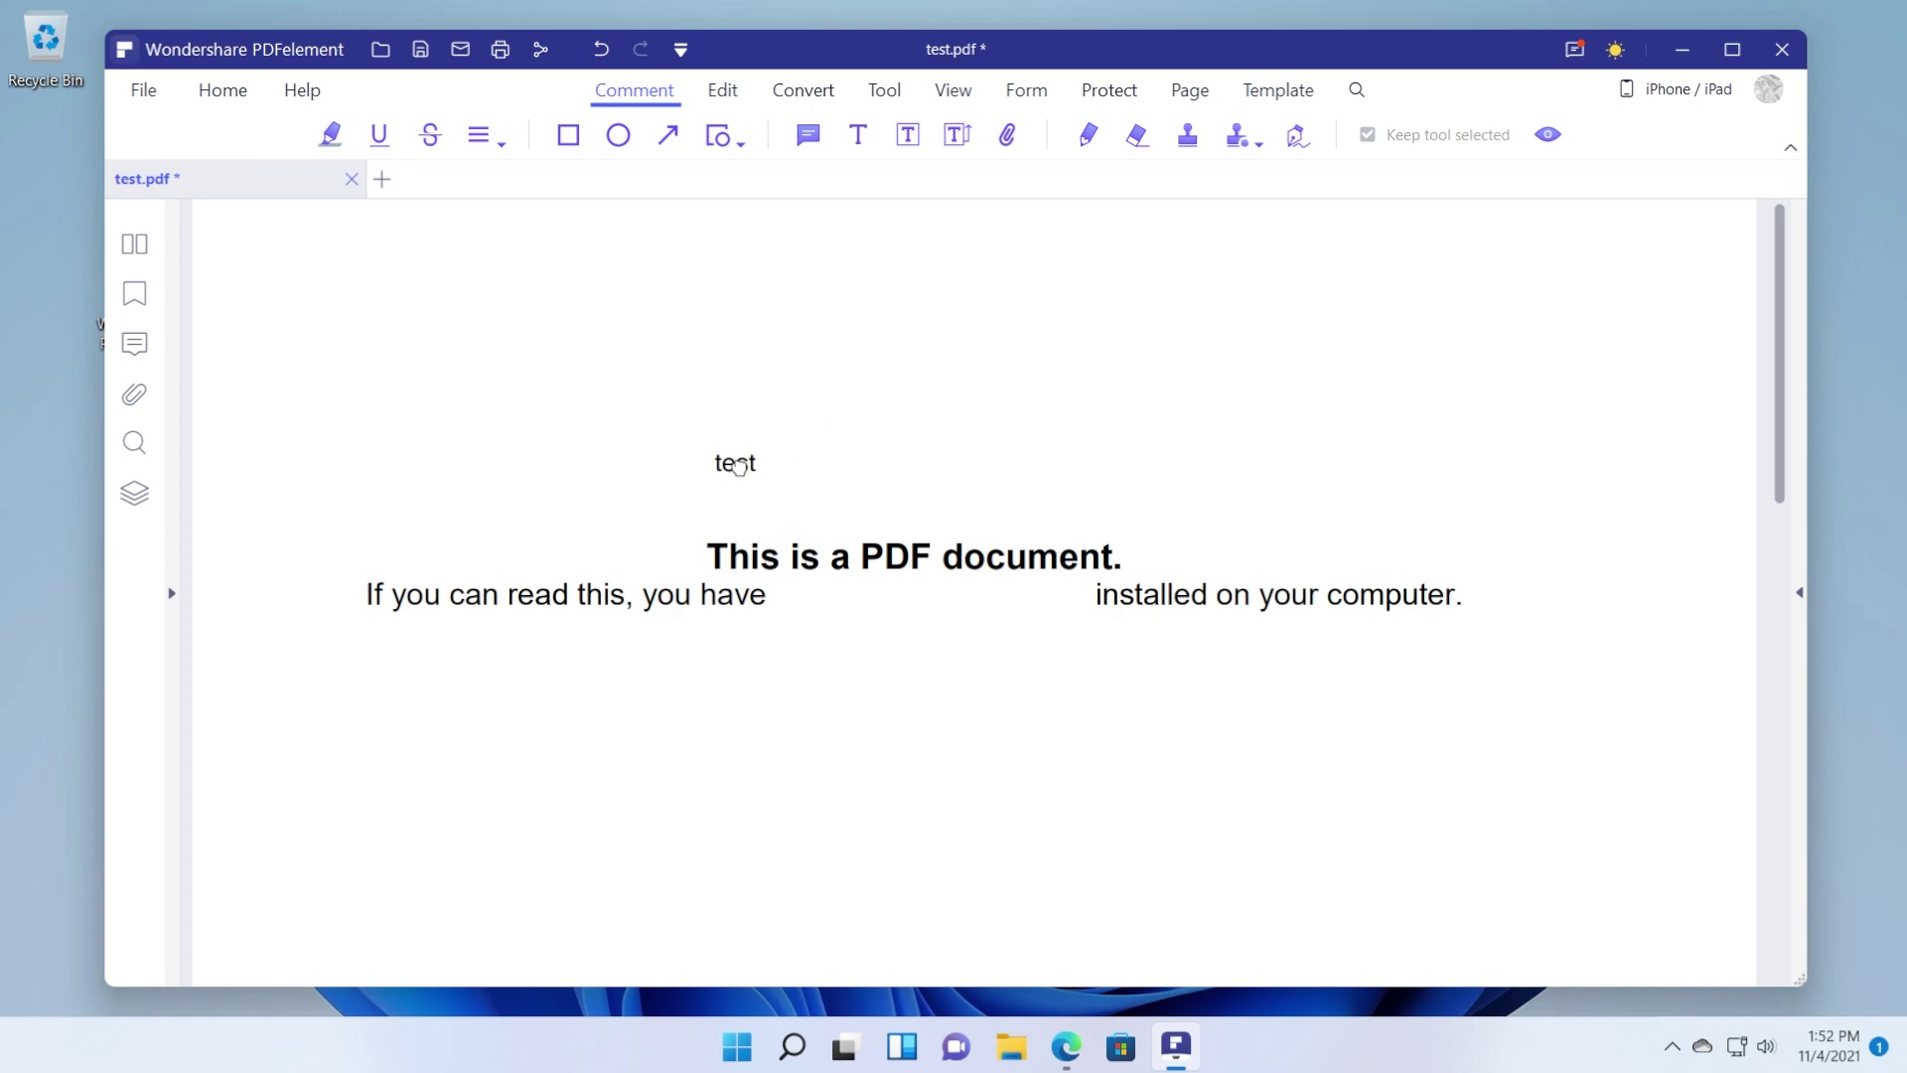
Insert the OIP image from the Desktop into the test.pdf page.
scroll(750, 417, down, 1)
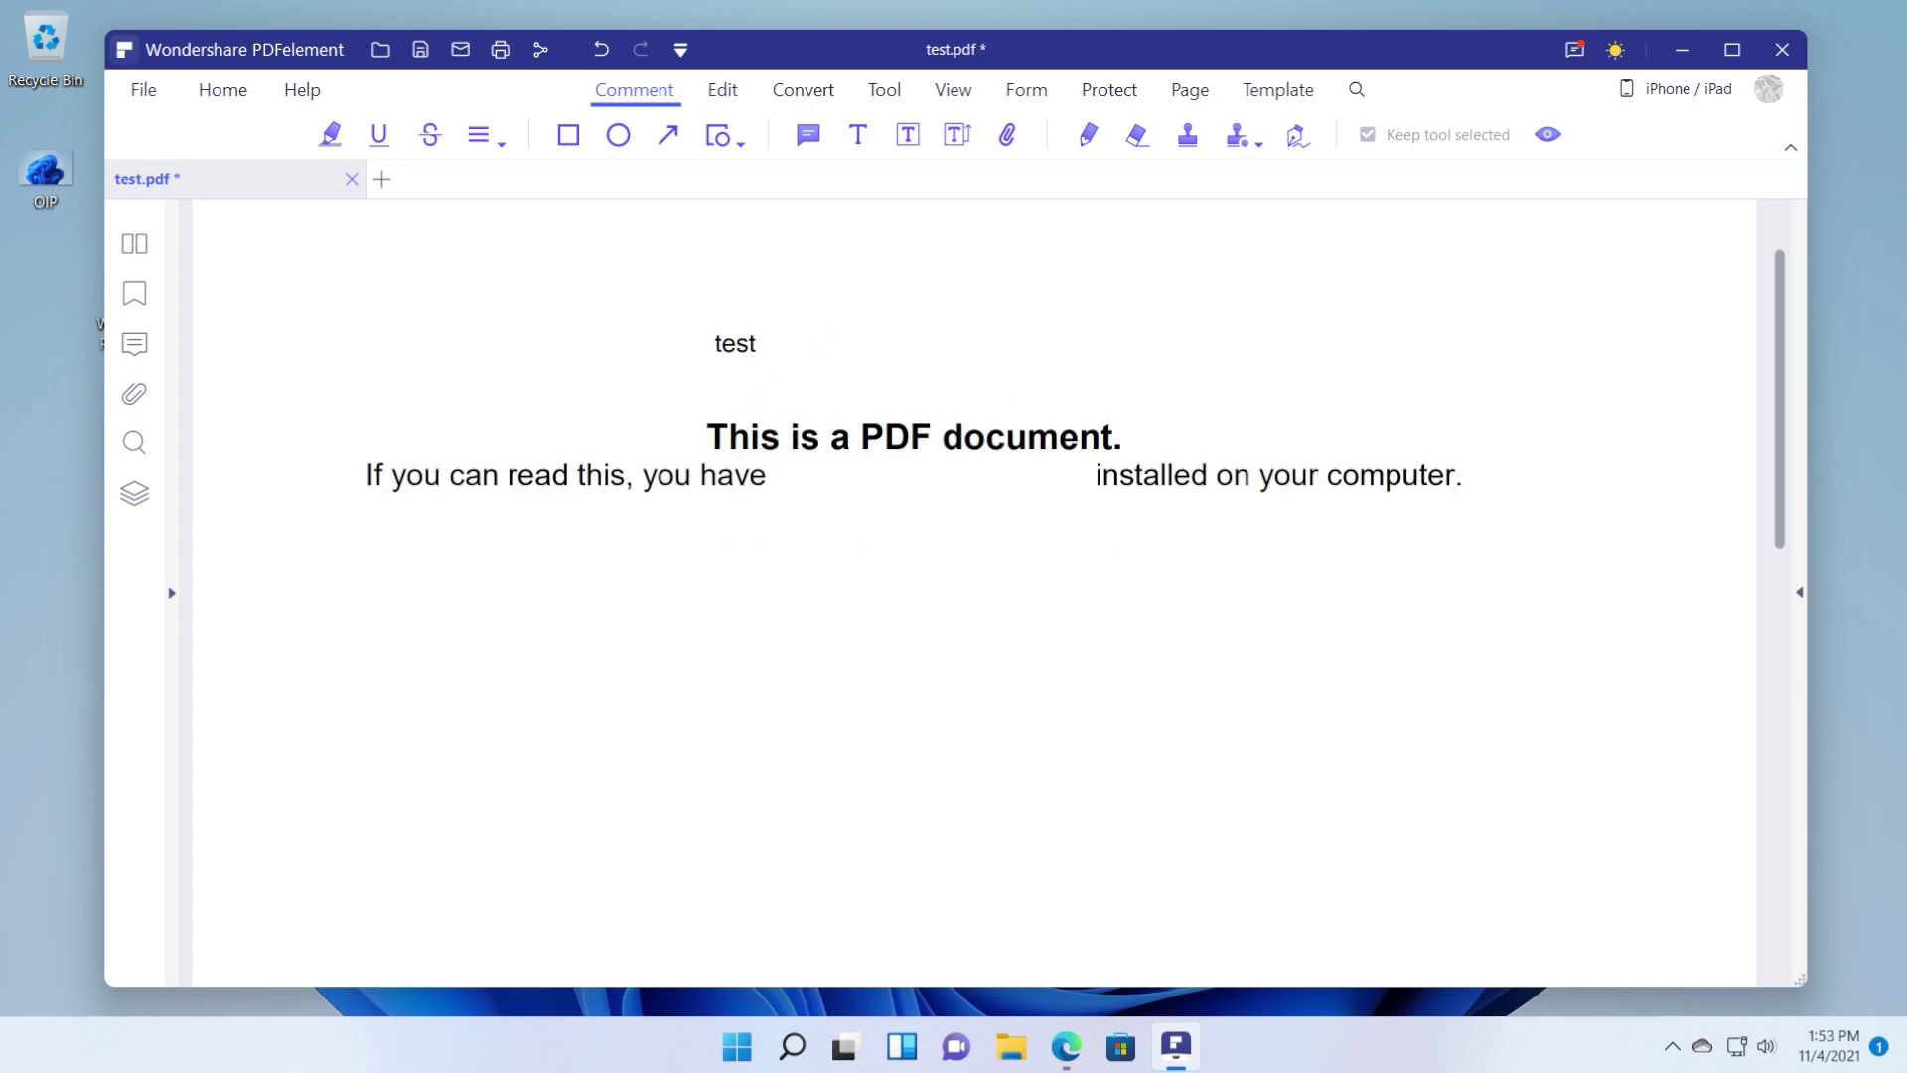
scroll(668, 451, down, 2)
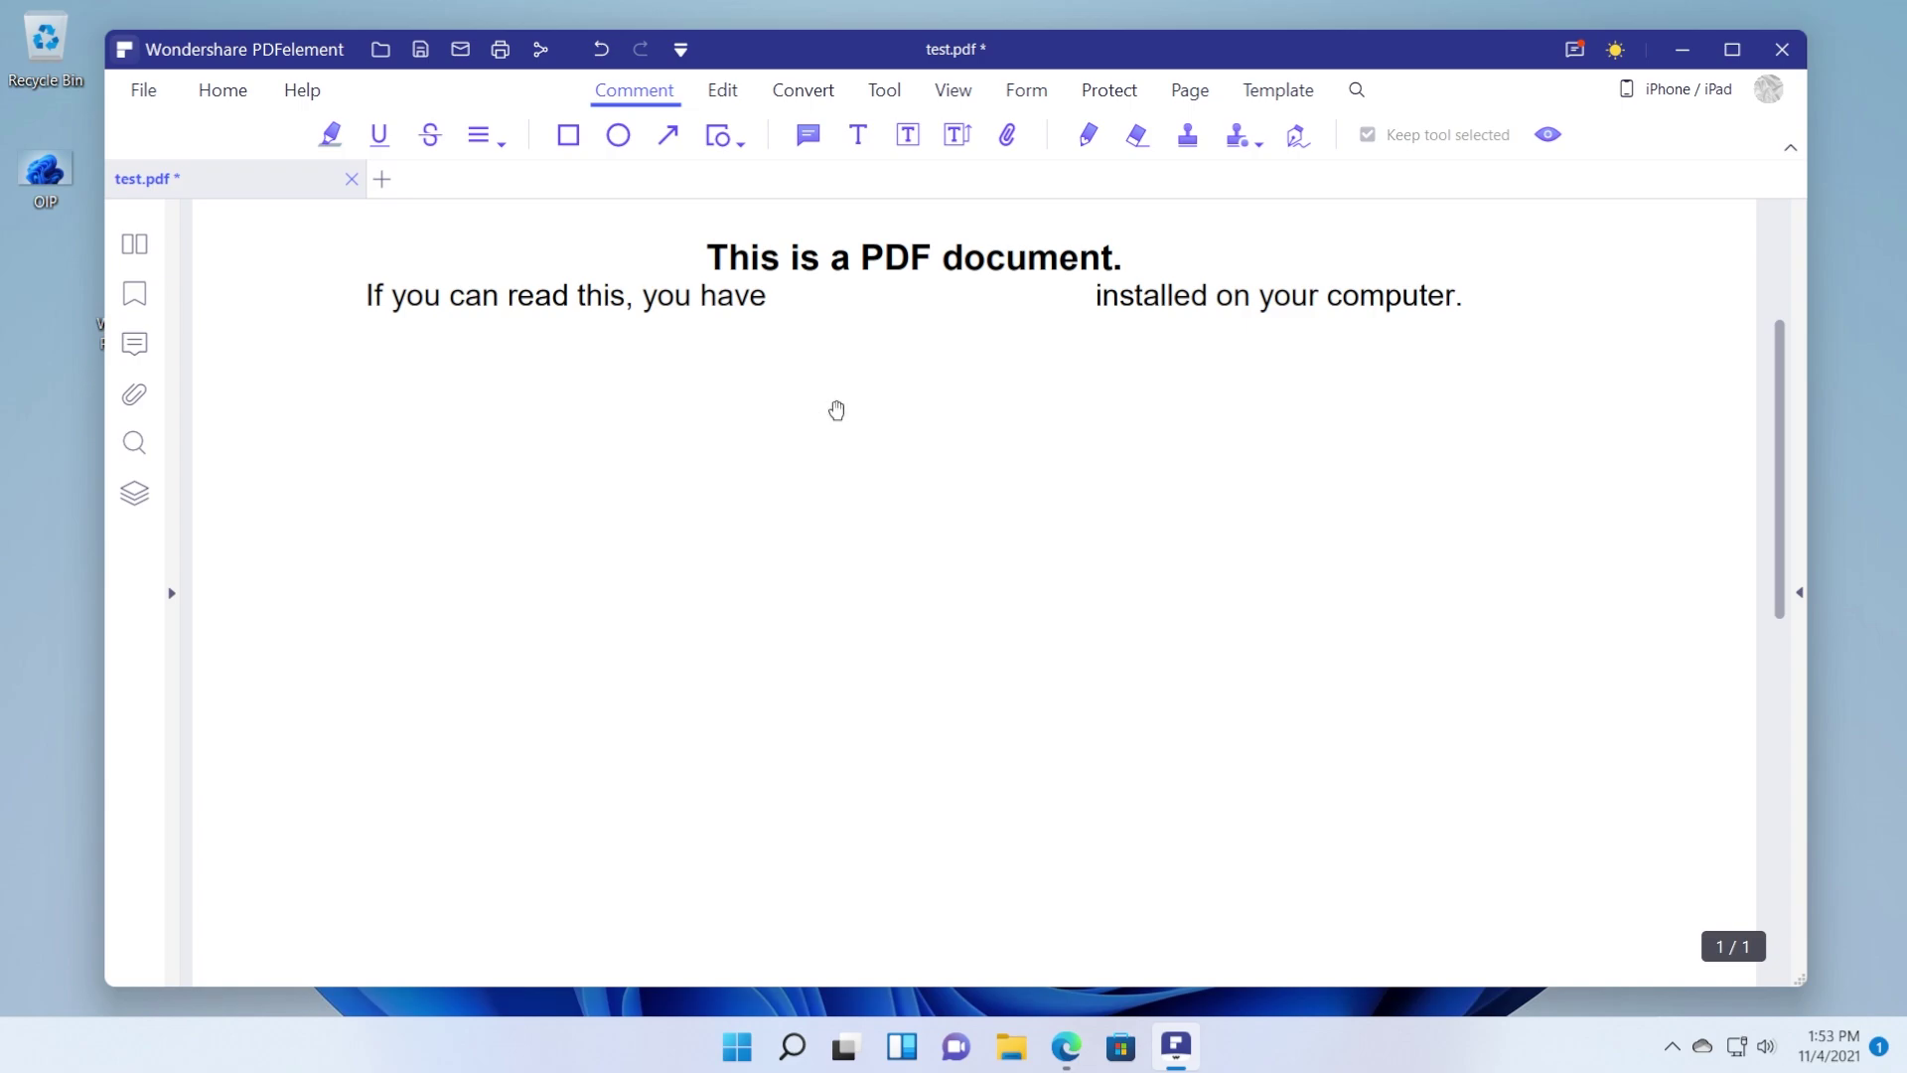
click(722, 89)
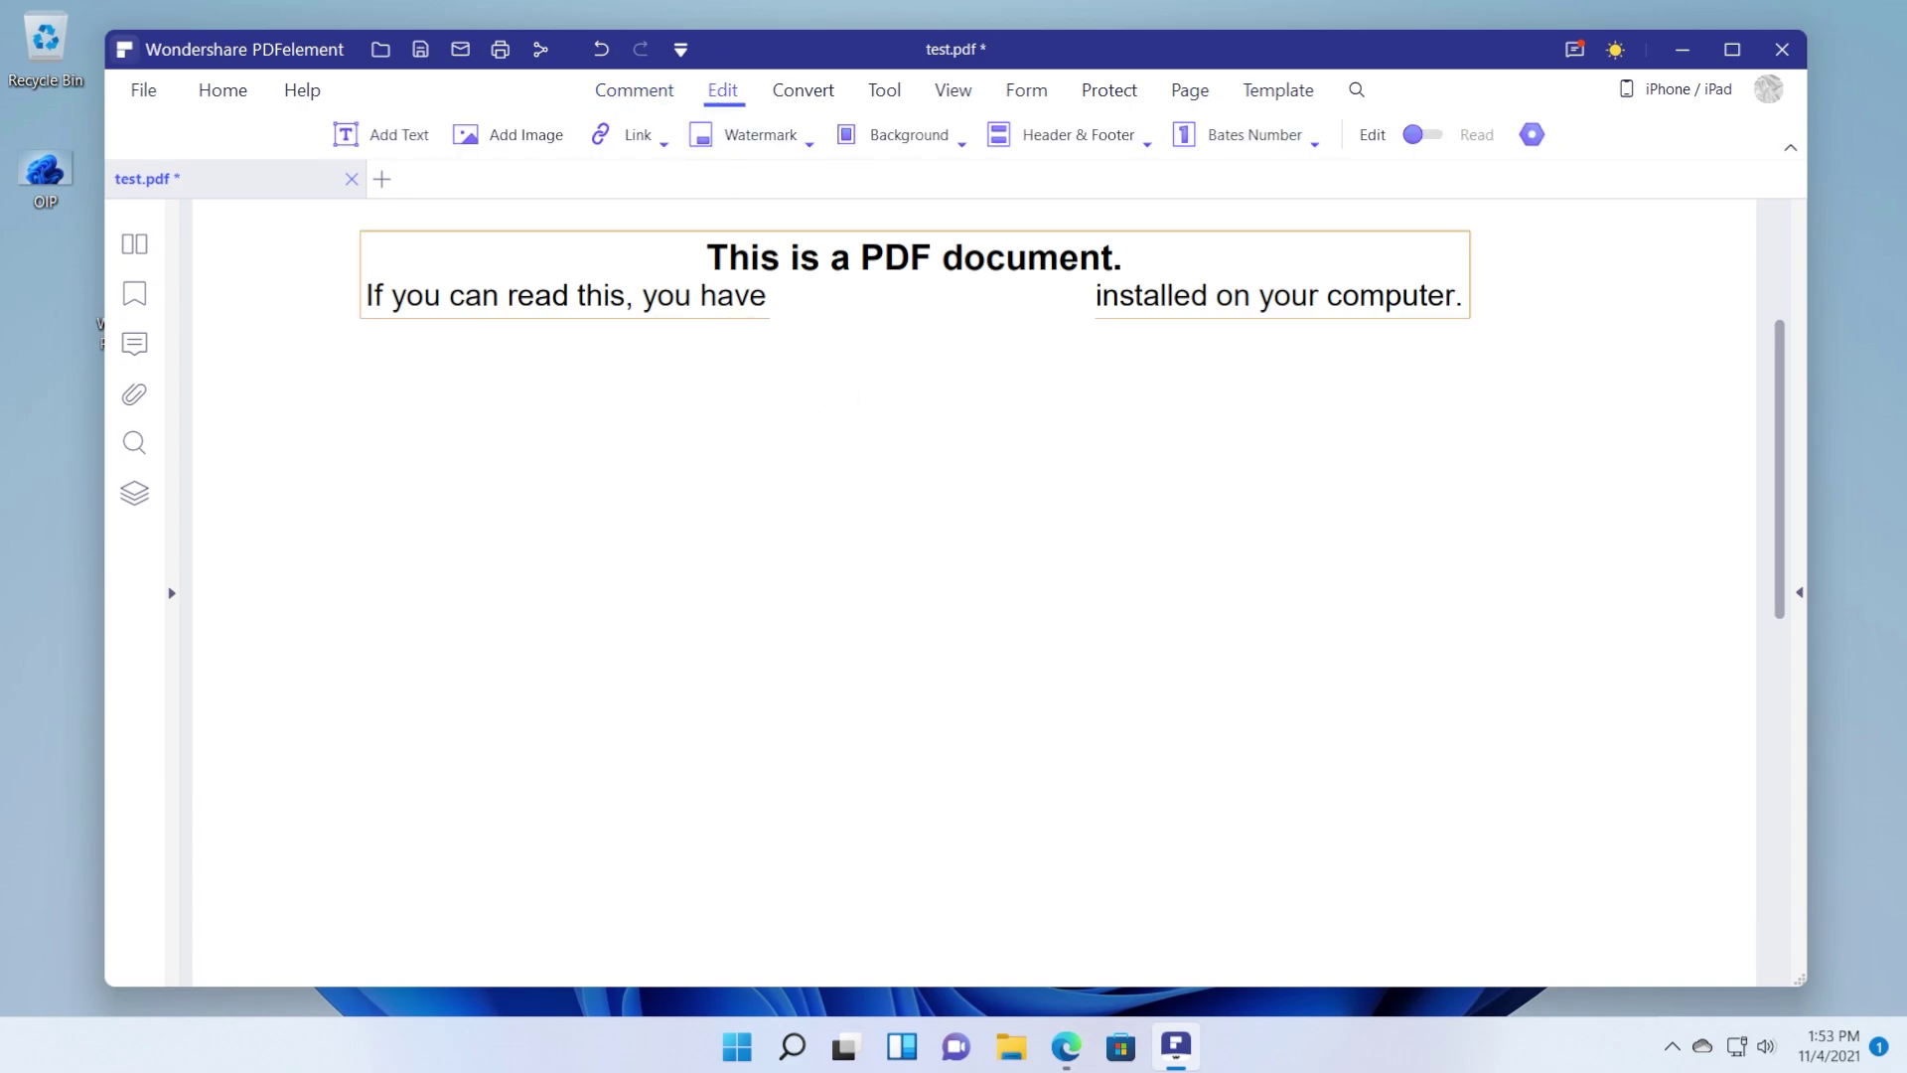
click(507, 134)
click(391, 262)
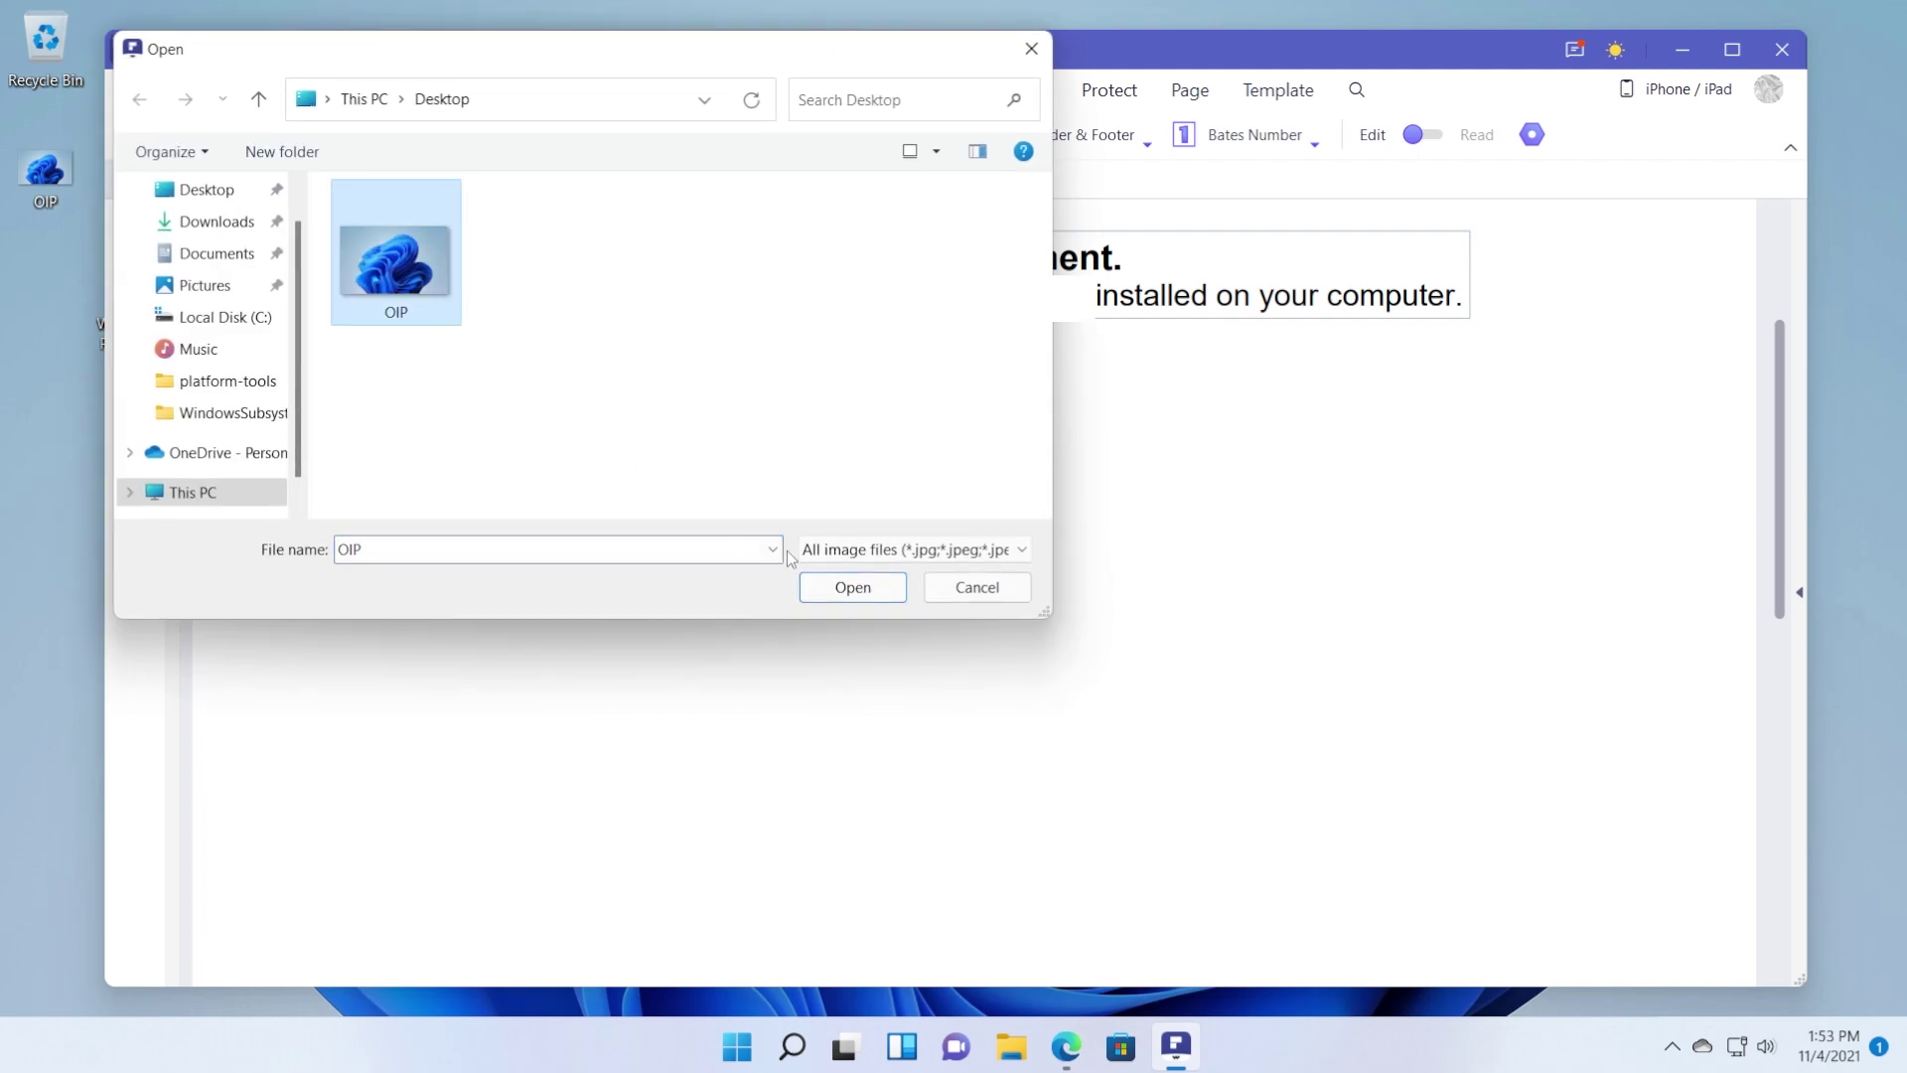
click(852, 583)
Enlarge the OIP image and centre it beneath the two text lines.
drag(468, 404, 919, 680)
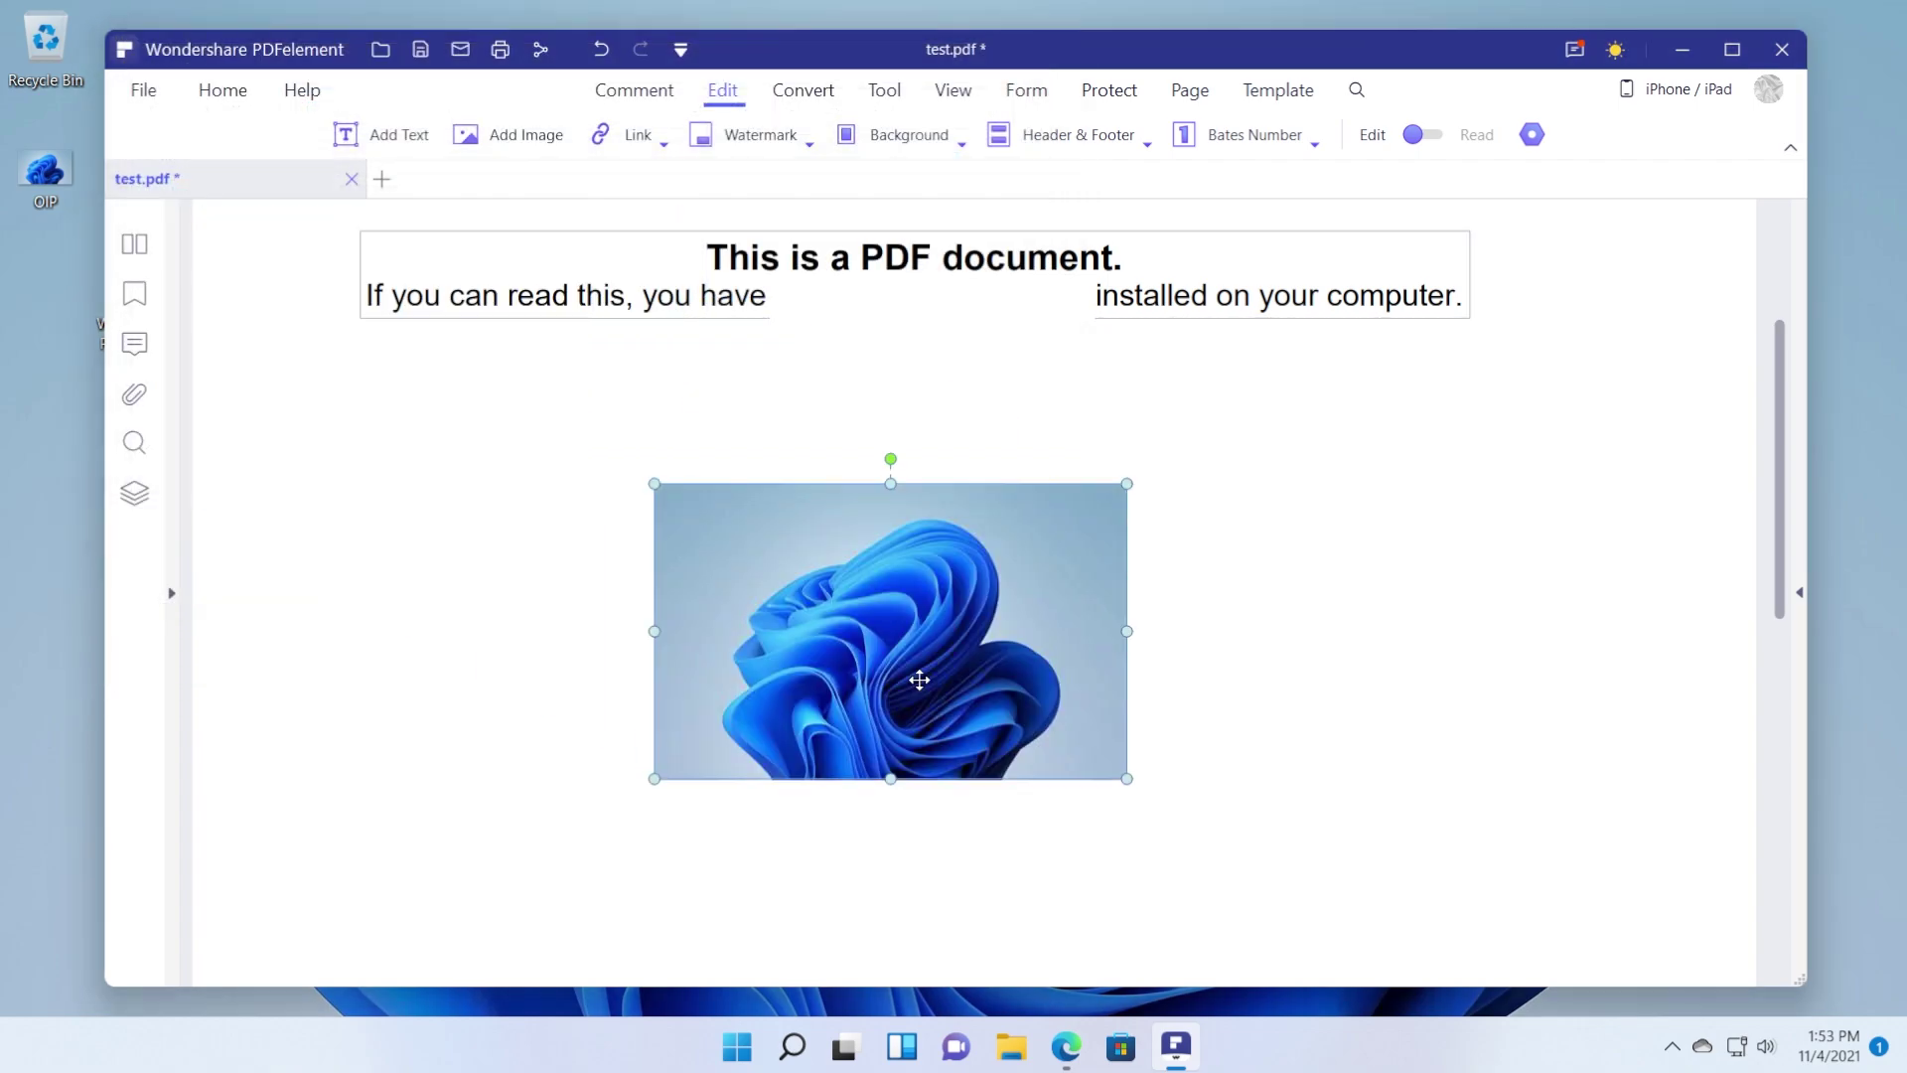
drag(879, 607, 585, 591)
drag(836, 764, 1117, 800)
drag(745, 562, 840, 511)
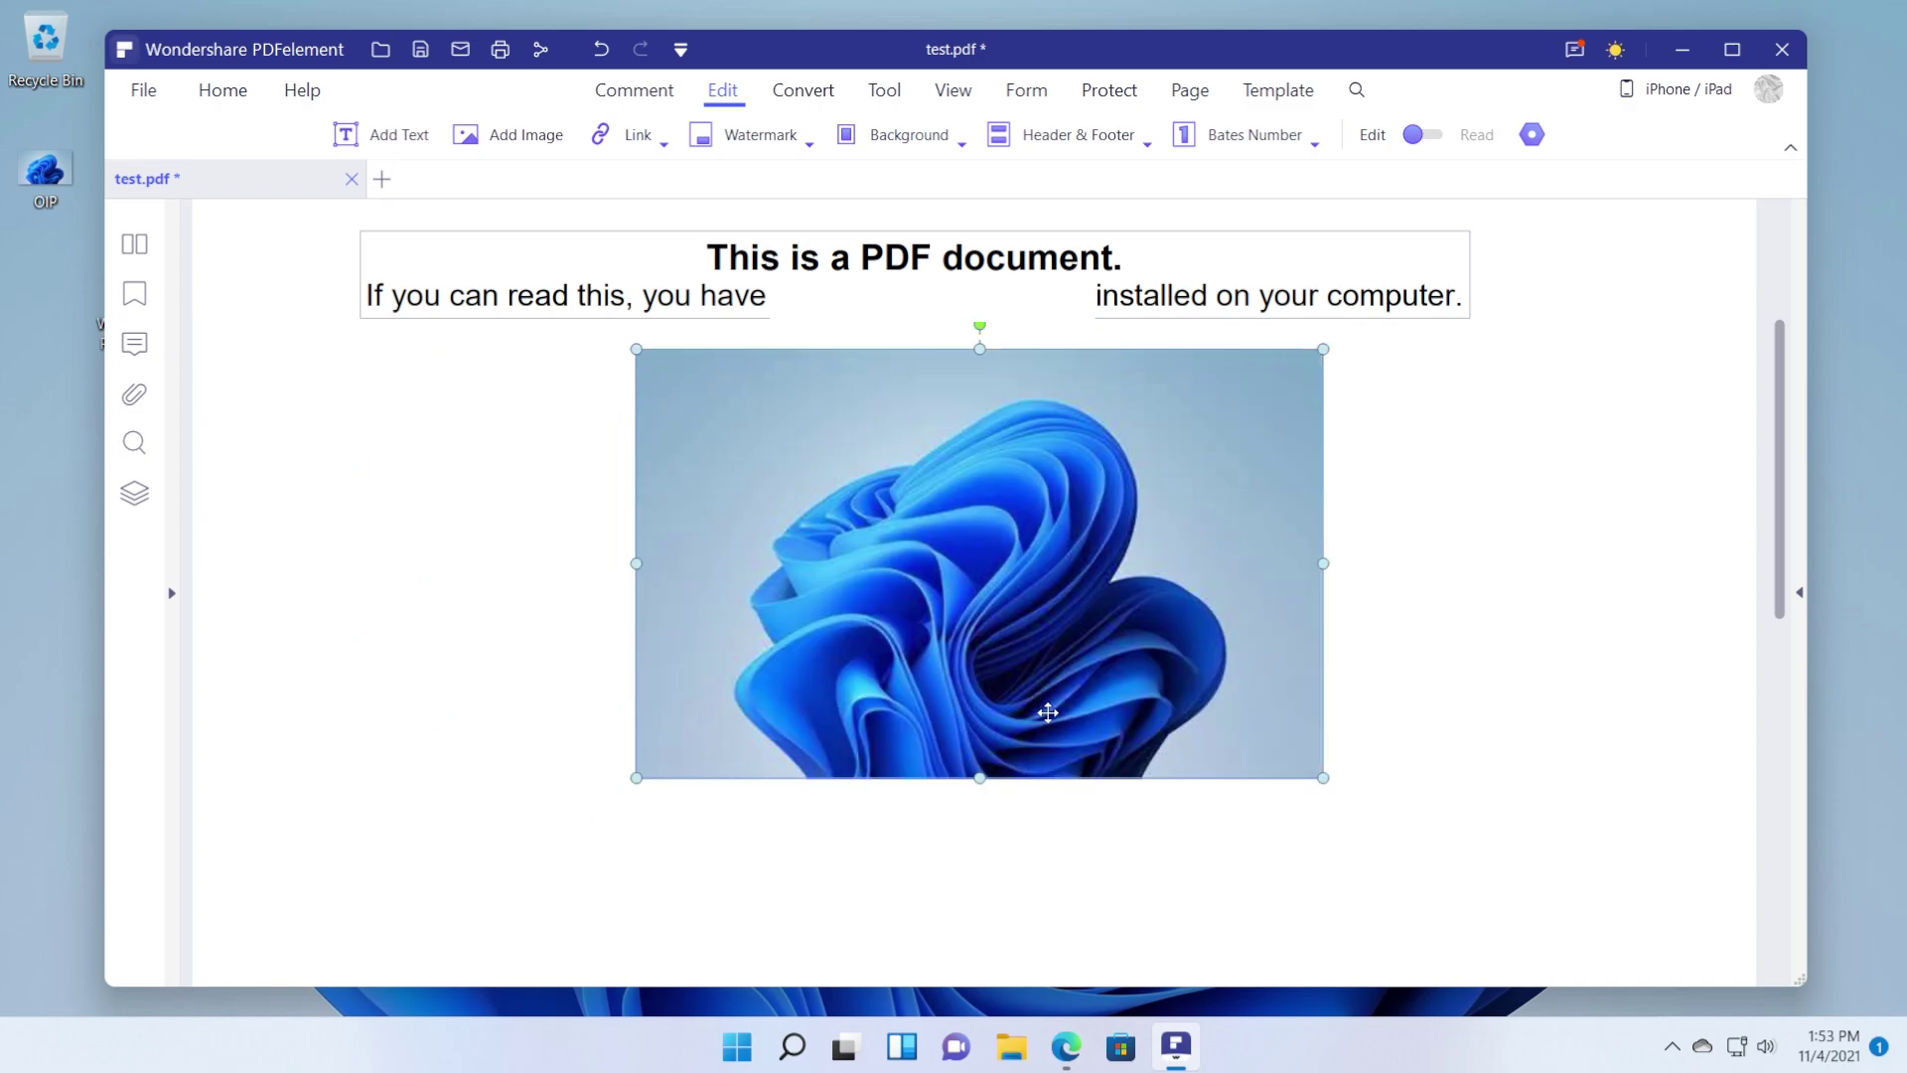
scroll(1328, 596, down, 2)
Add a 'youtube channel' text box below the image.
scroll(1328, 596, down, 3)
click(389, 135)
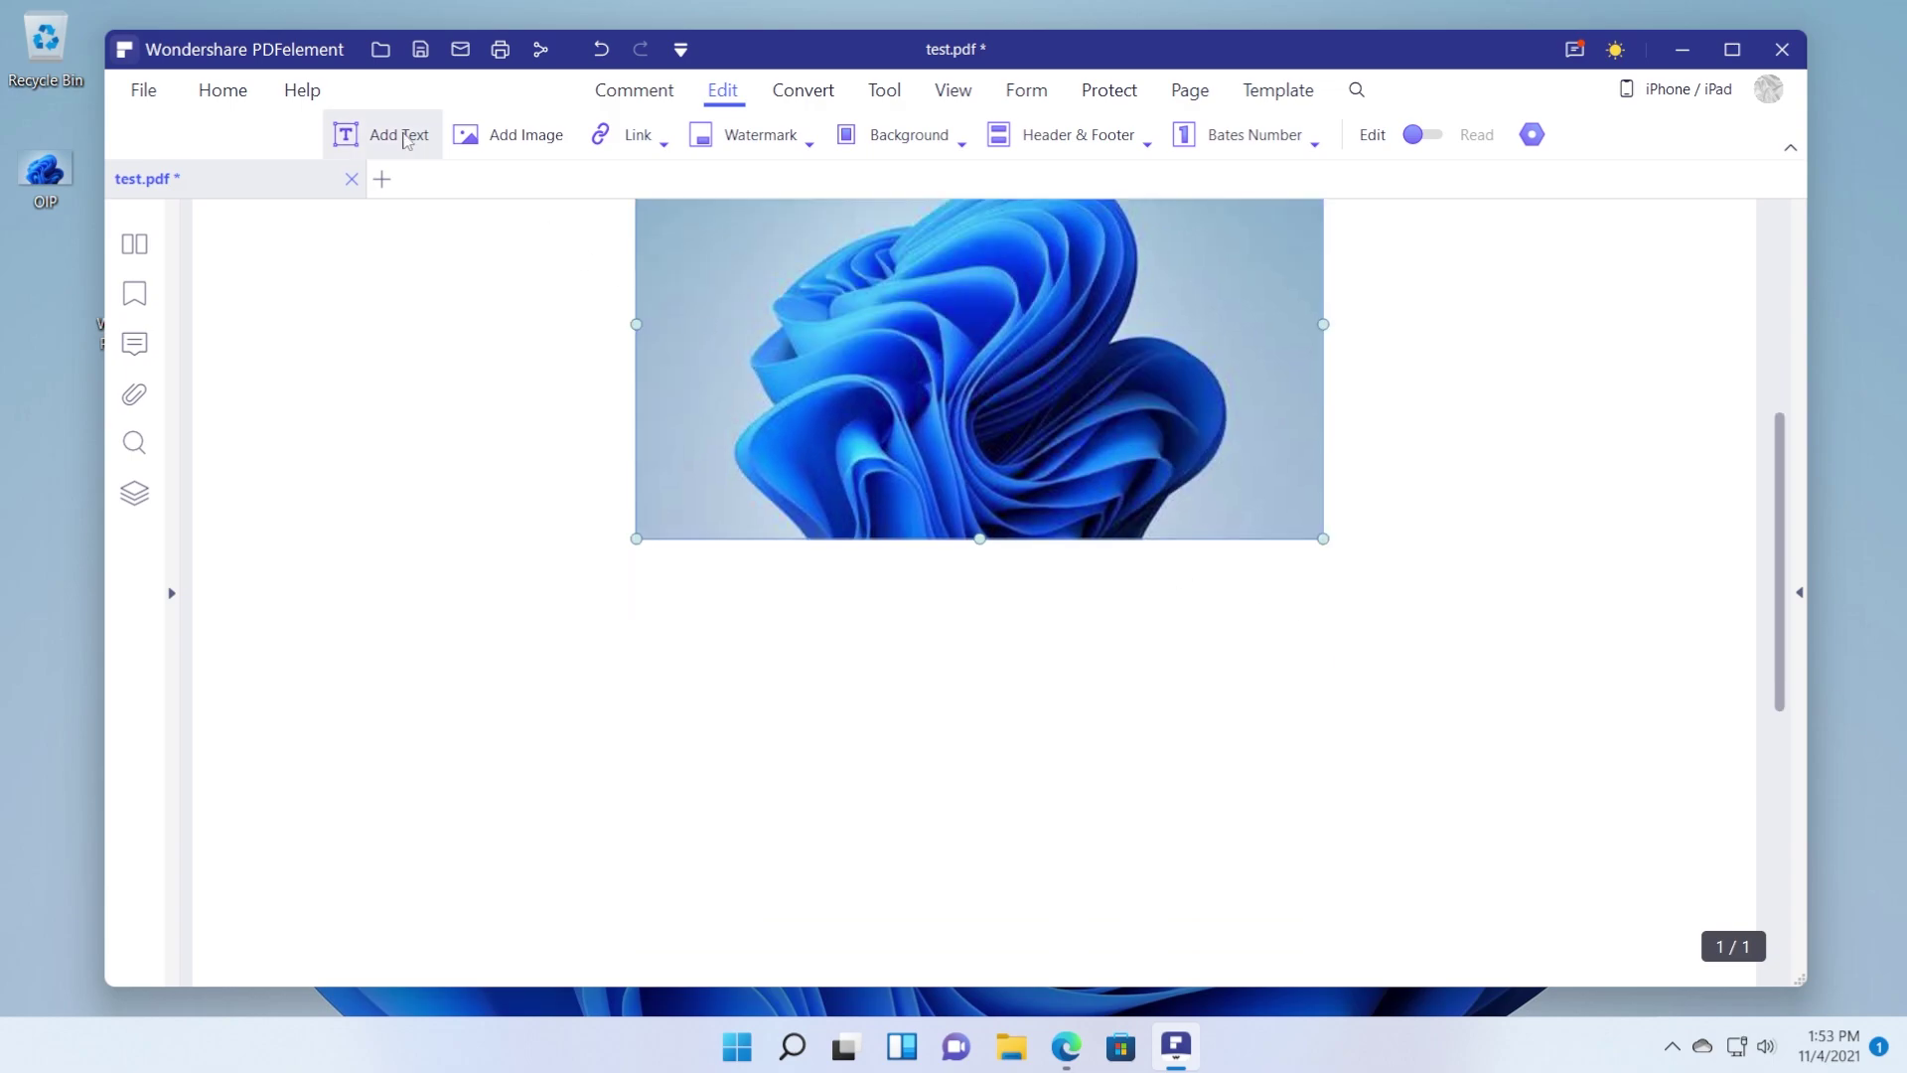
click(826, 618)
text(y)
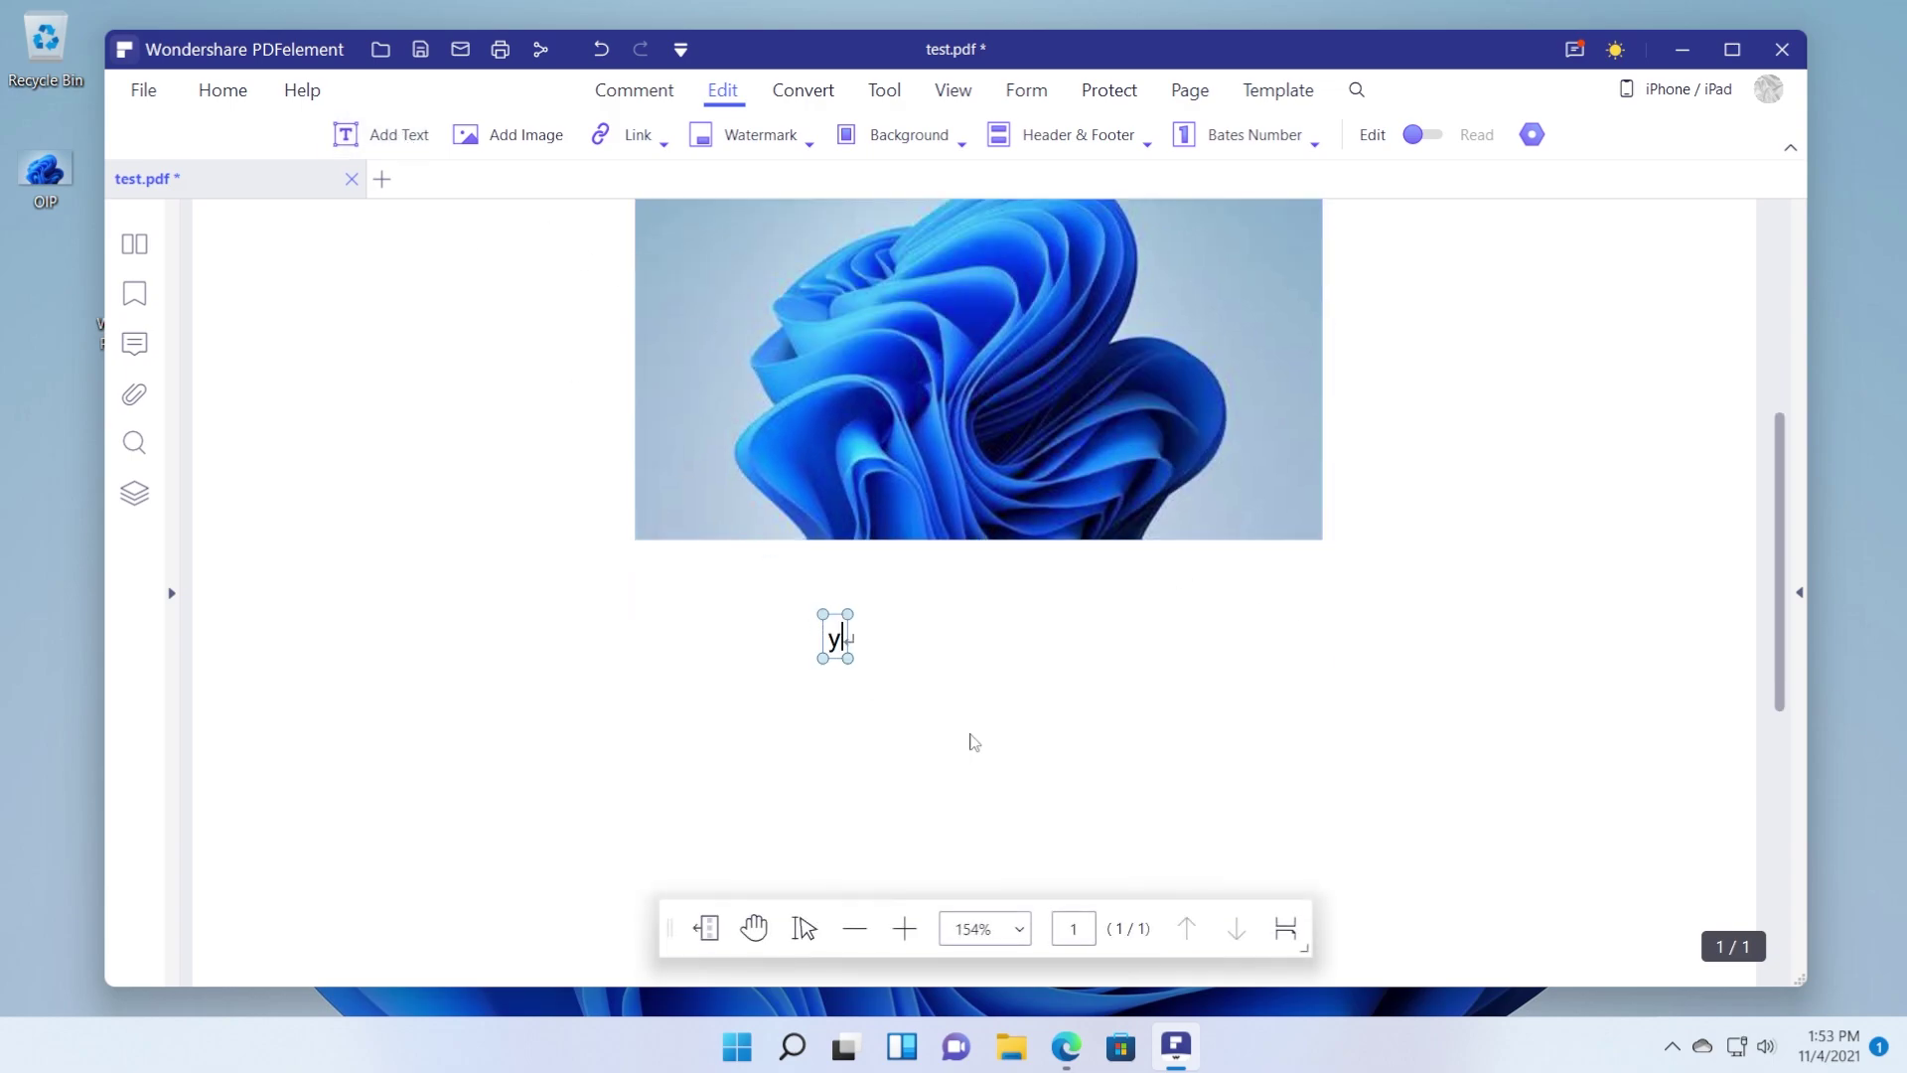
text(outube c hannel)
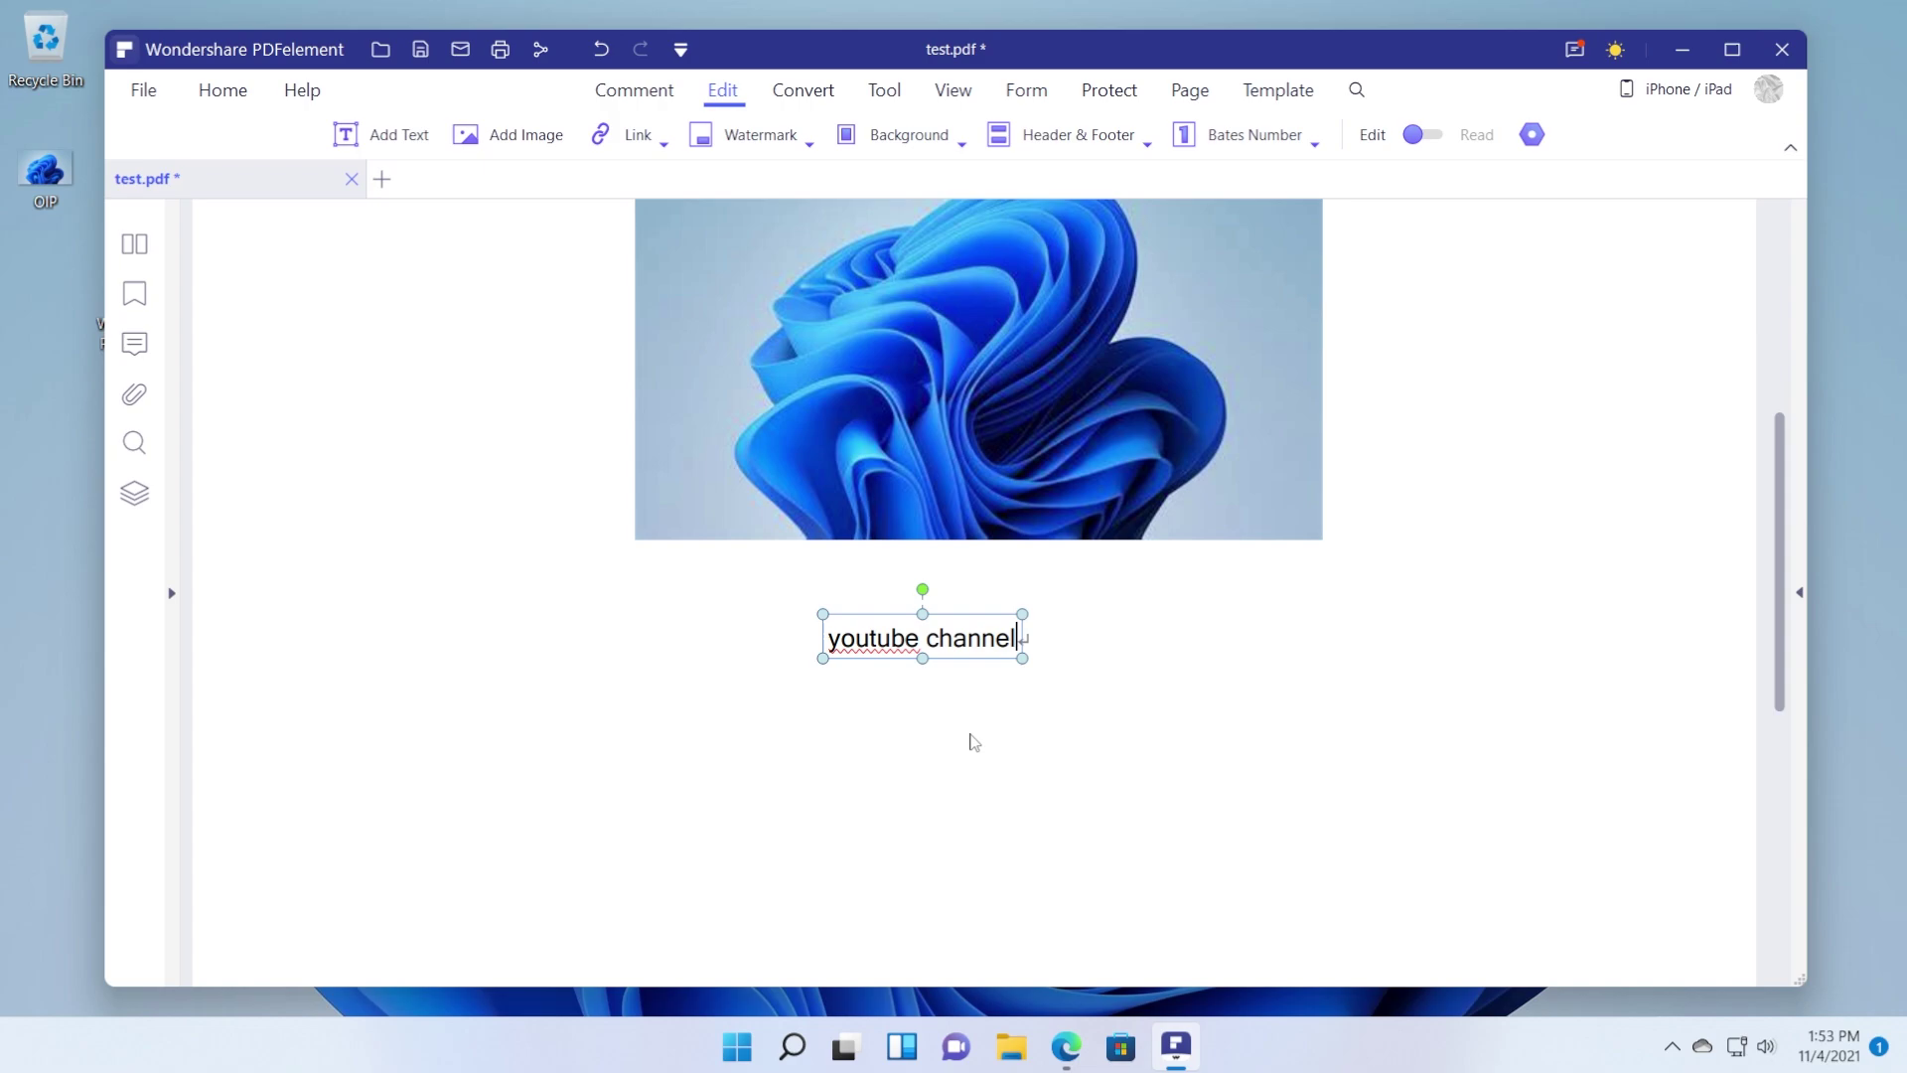
Link the 'youtube channel' text to the pasted YouTube channel web address.
click(639, 144)
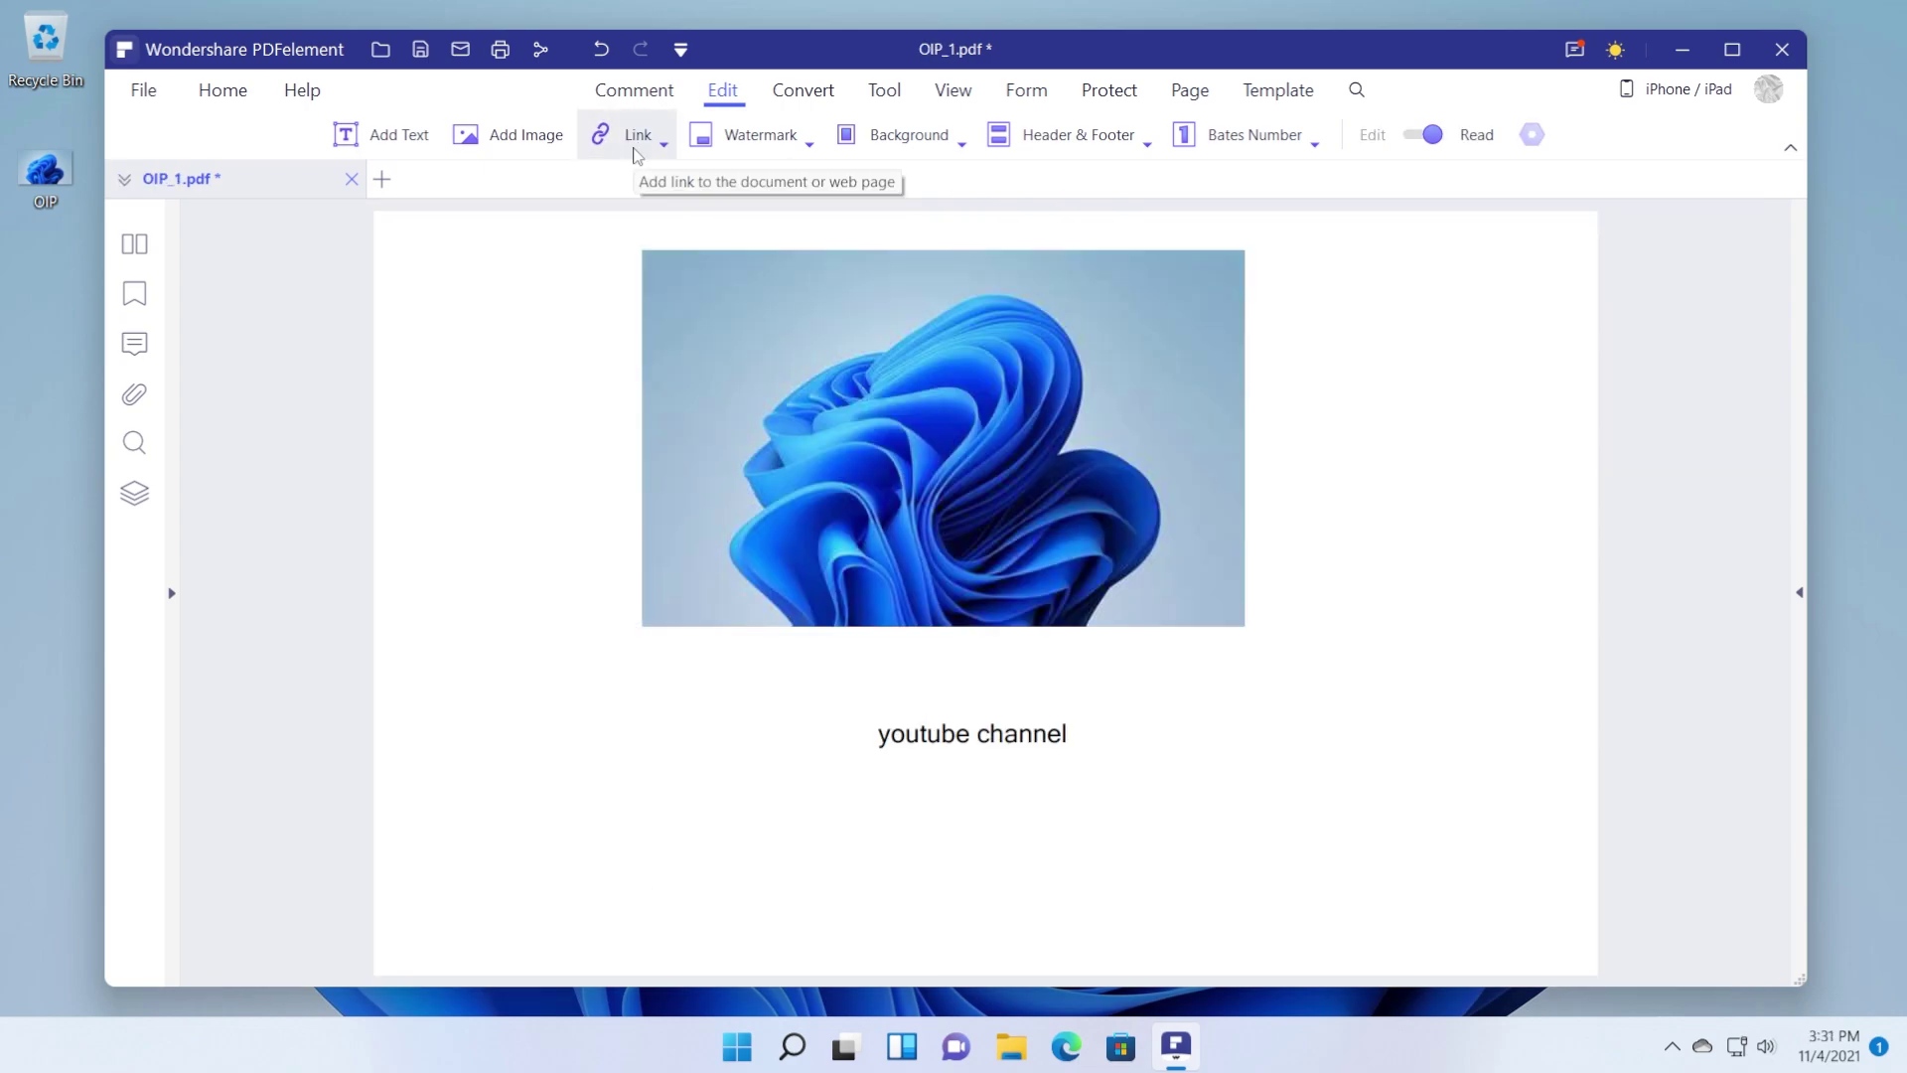
click(639, 139)
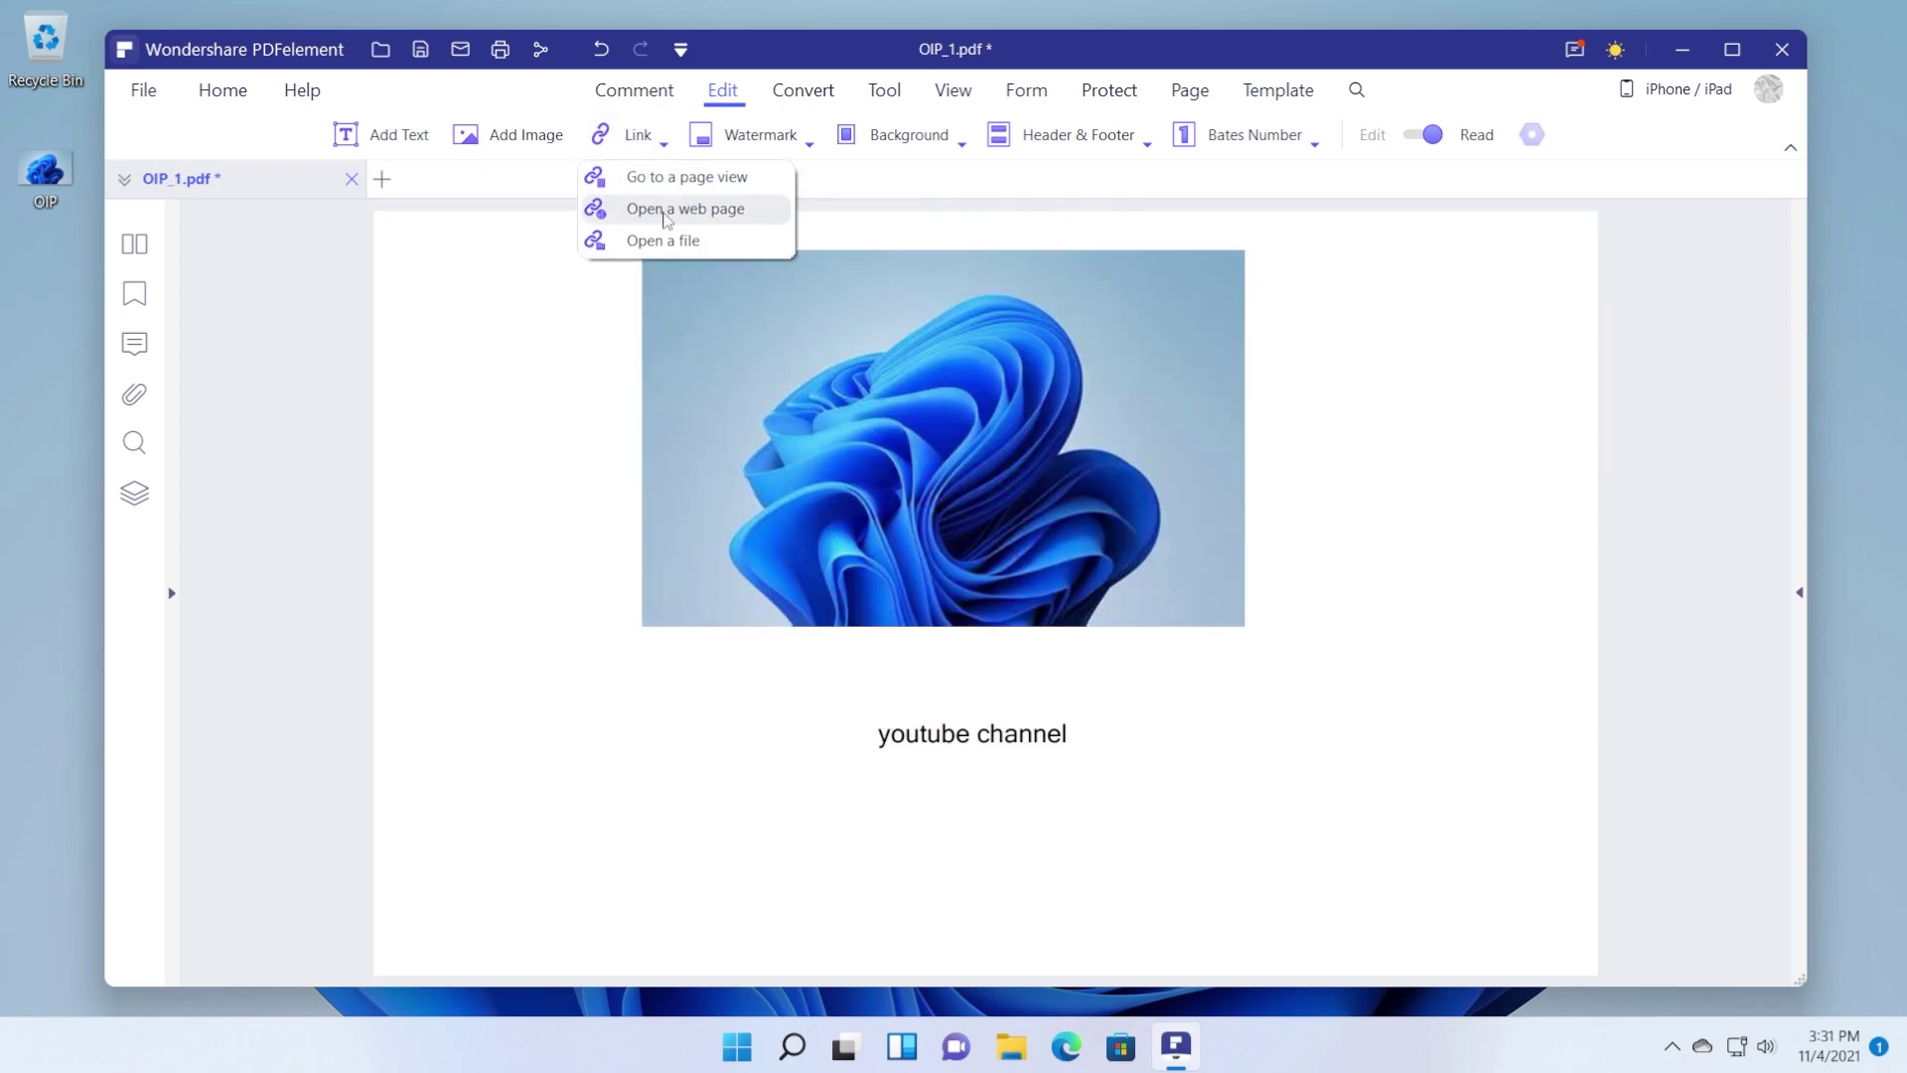
click(717, 210)
drag(872, 713, 1069, 778)
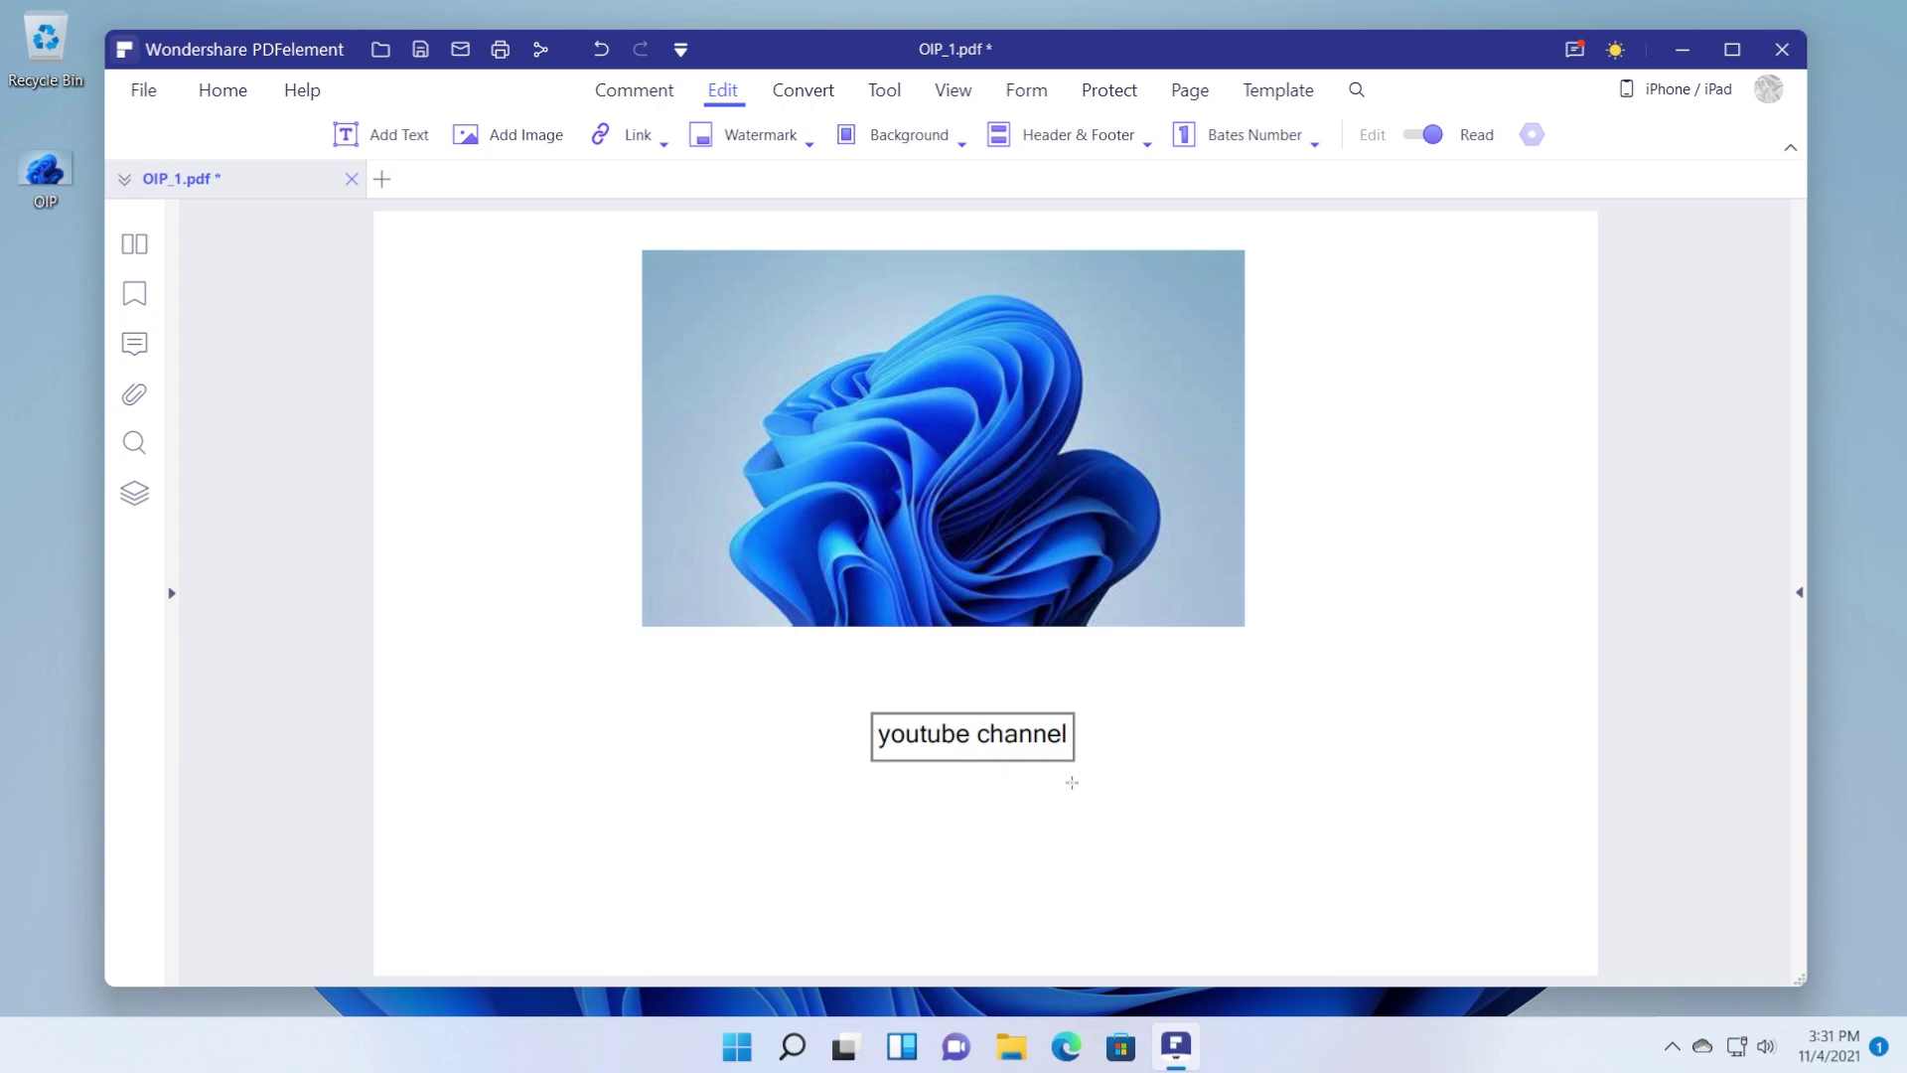
text(https://www.youtube.com/techbased)
drag(1288, 244, 1308, 226)
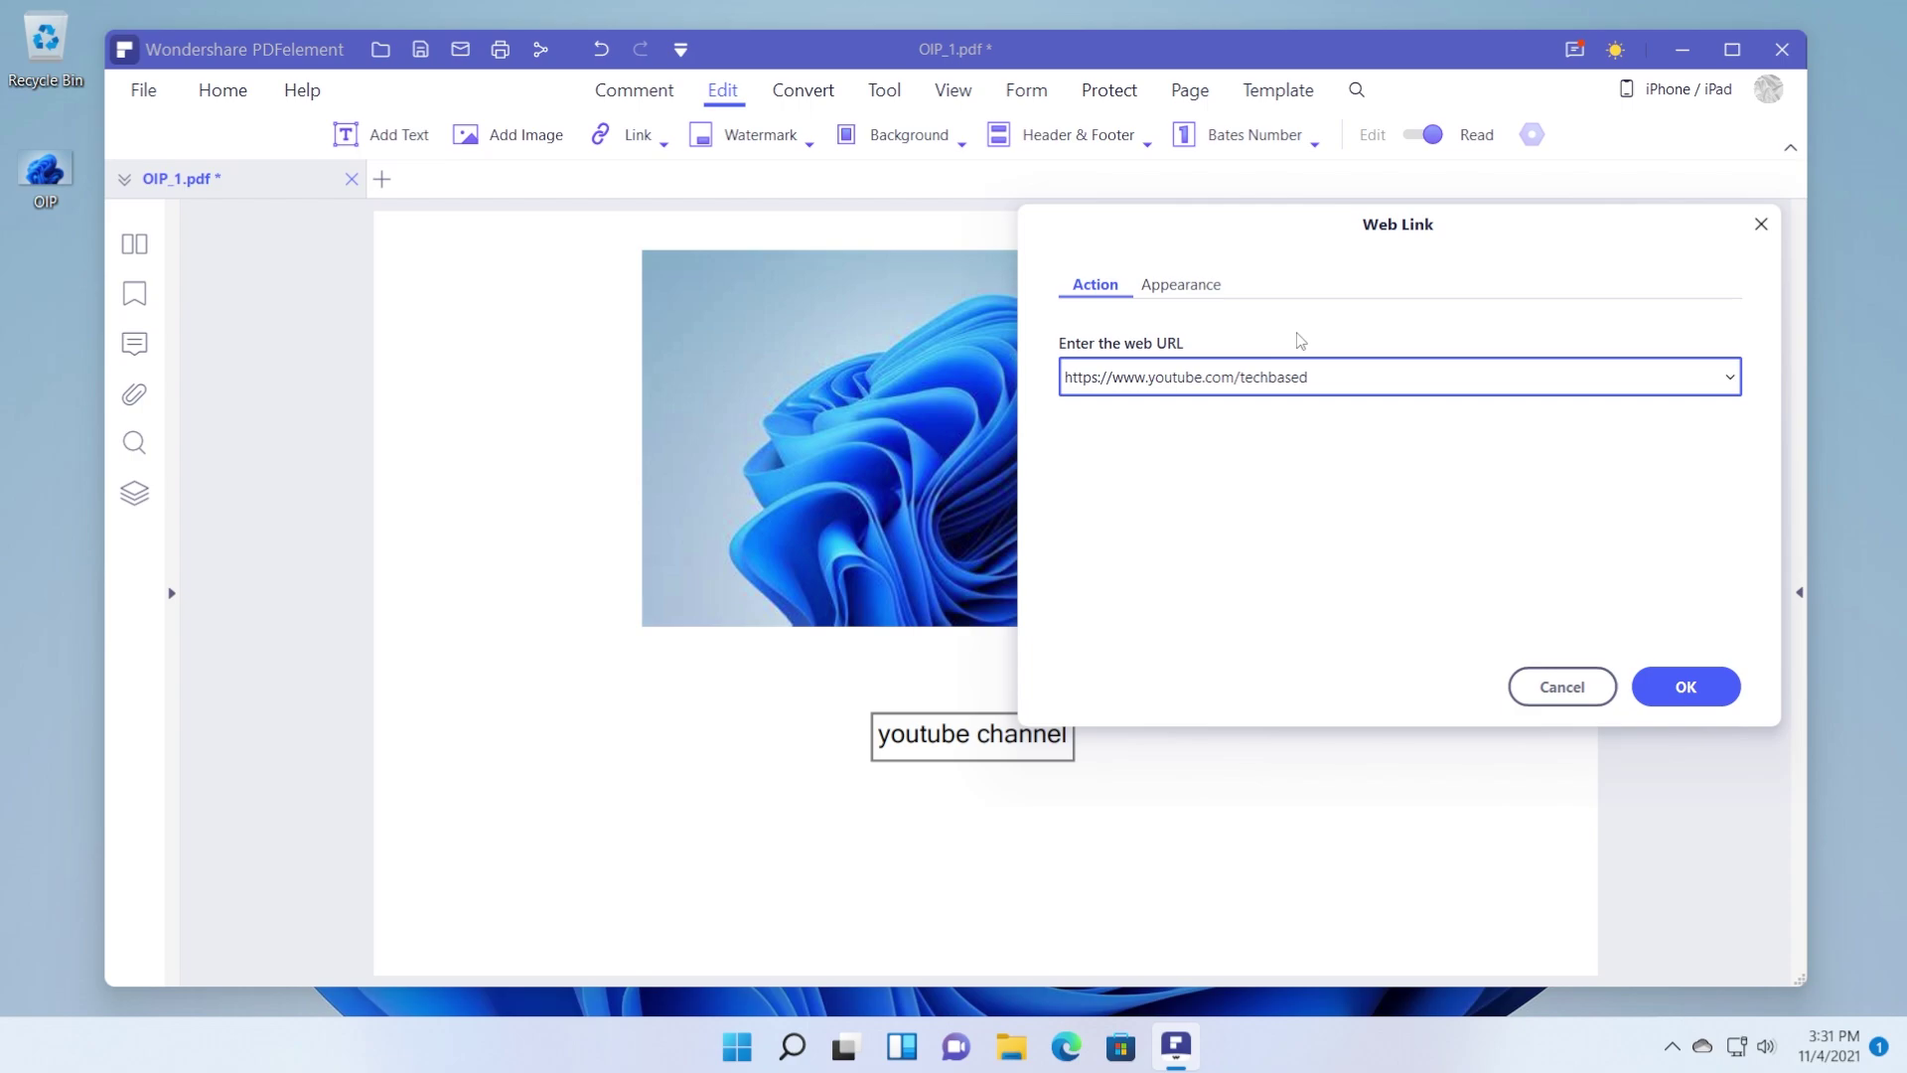
click(1305, 395)
click(1677, 699)
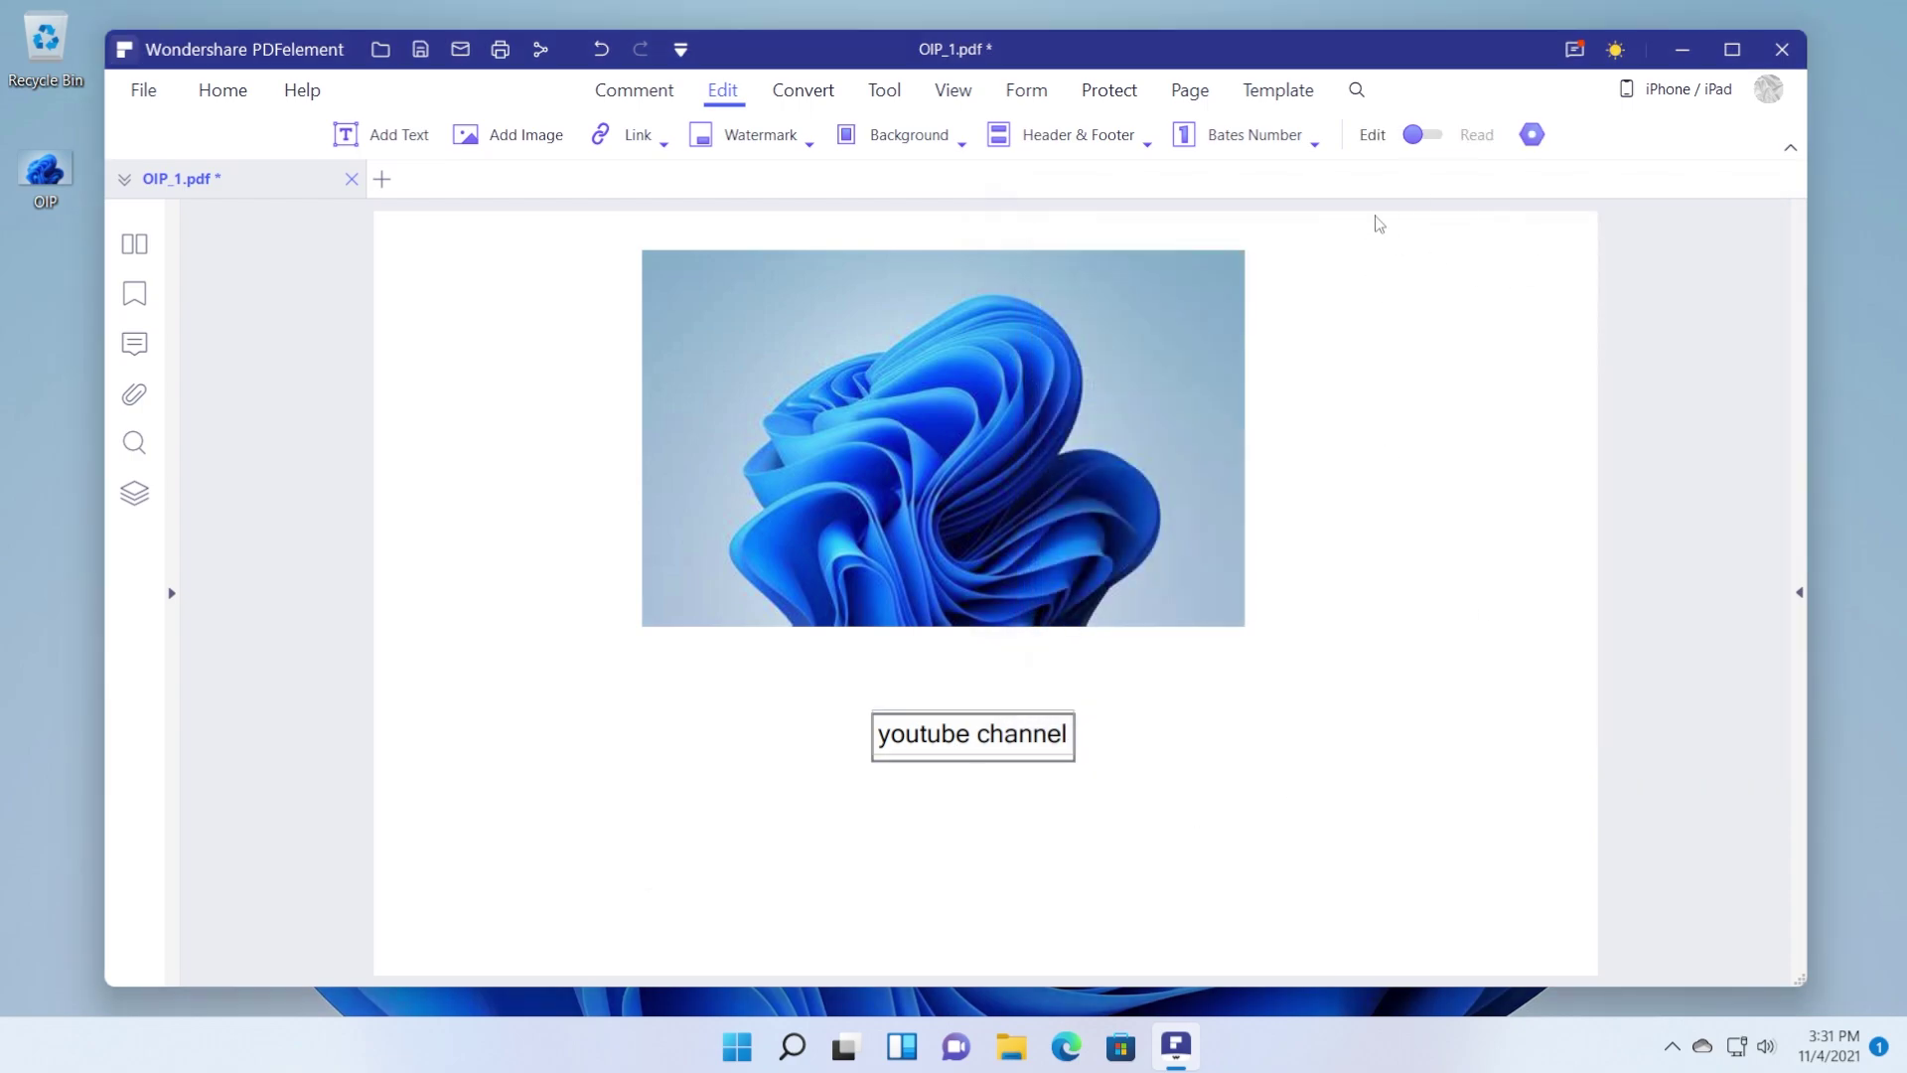
Test the link in Read mode, letting it open the channel in the browser.
click(1415, 137)
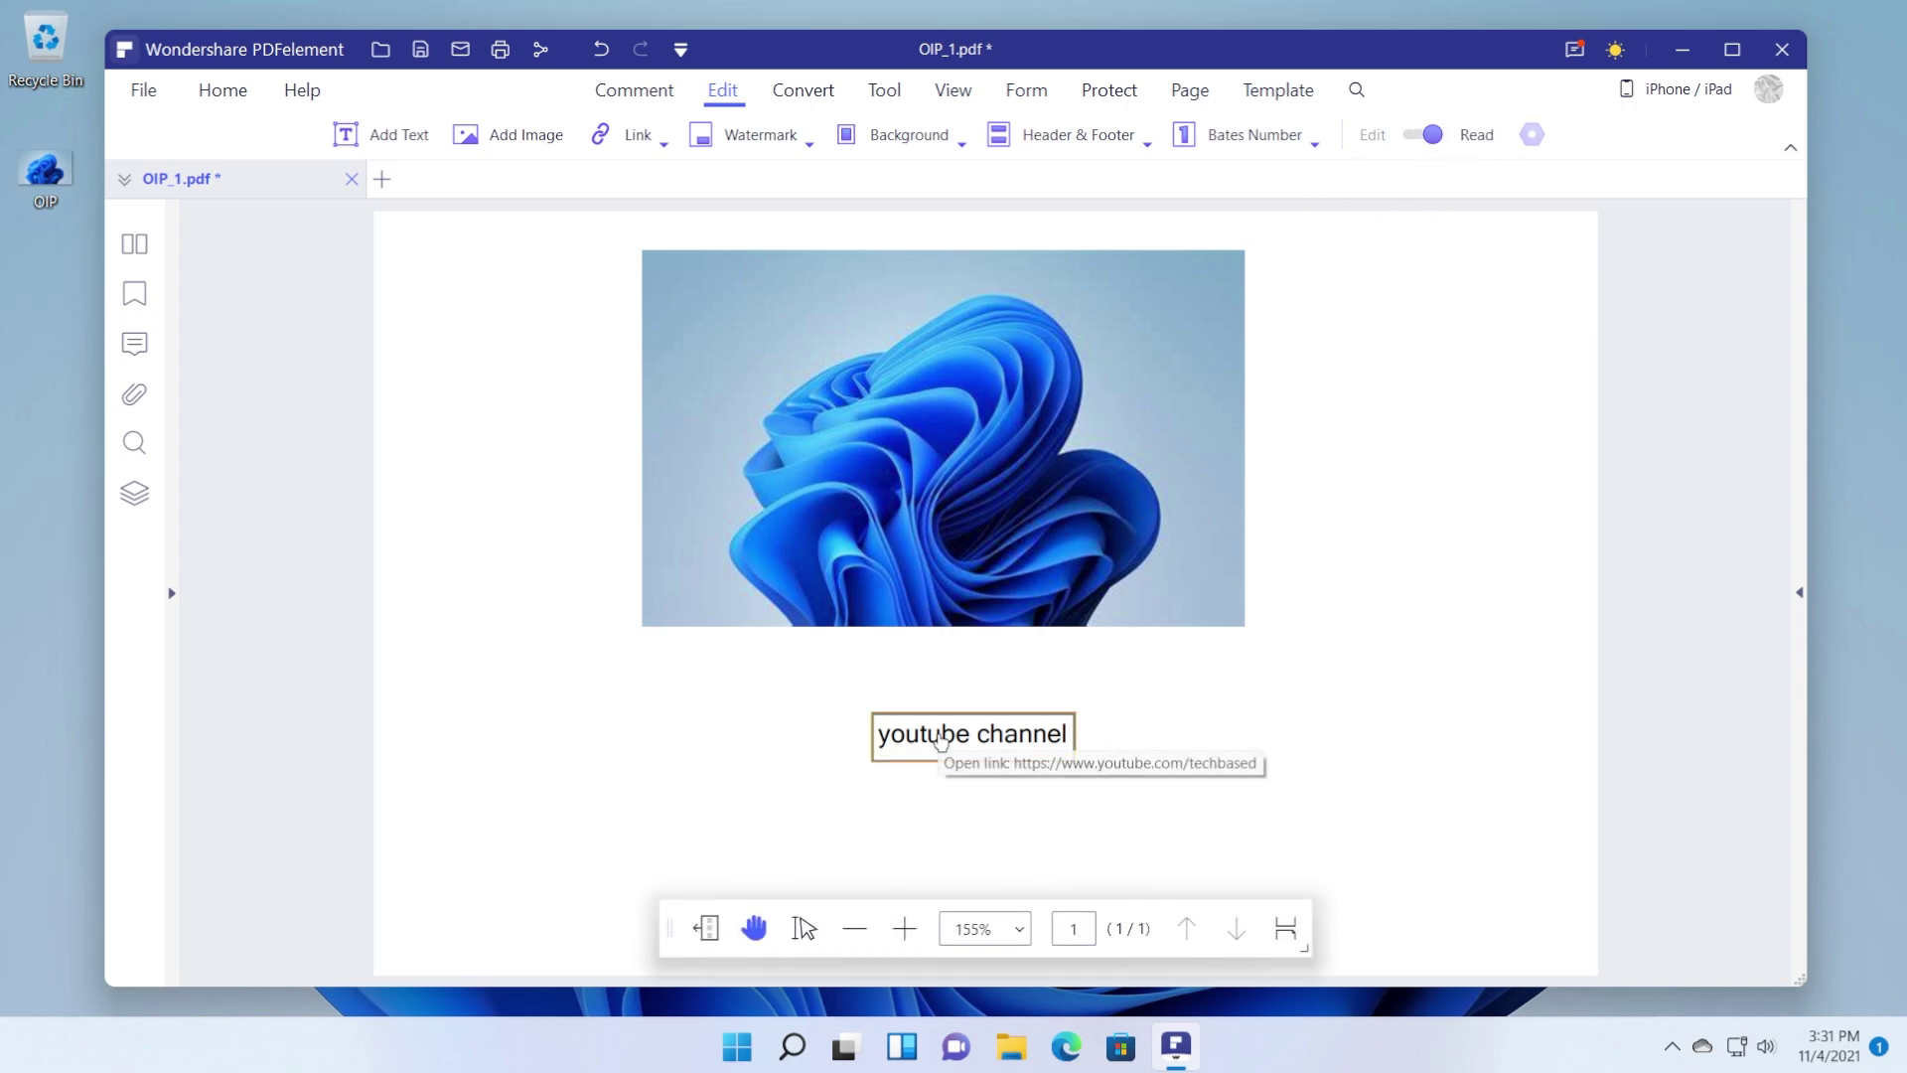
click(973, 740)
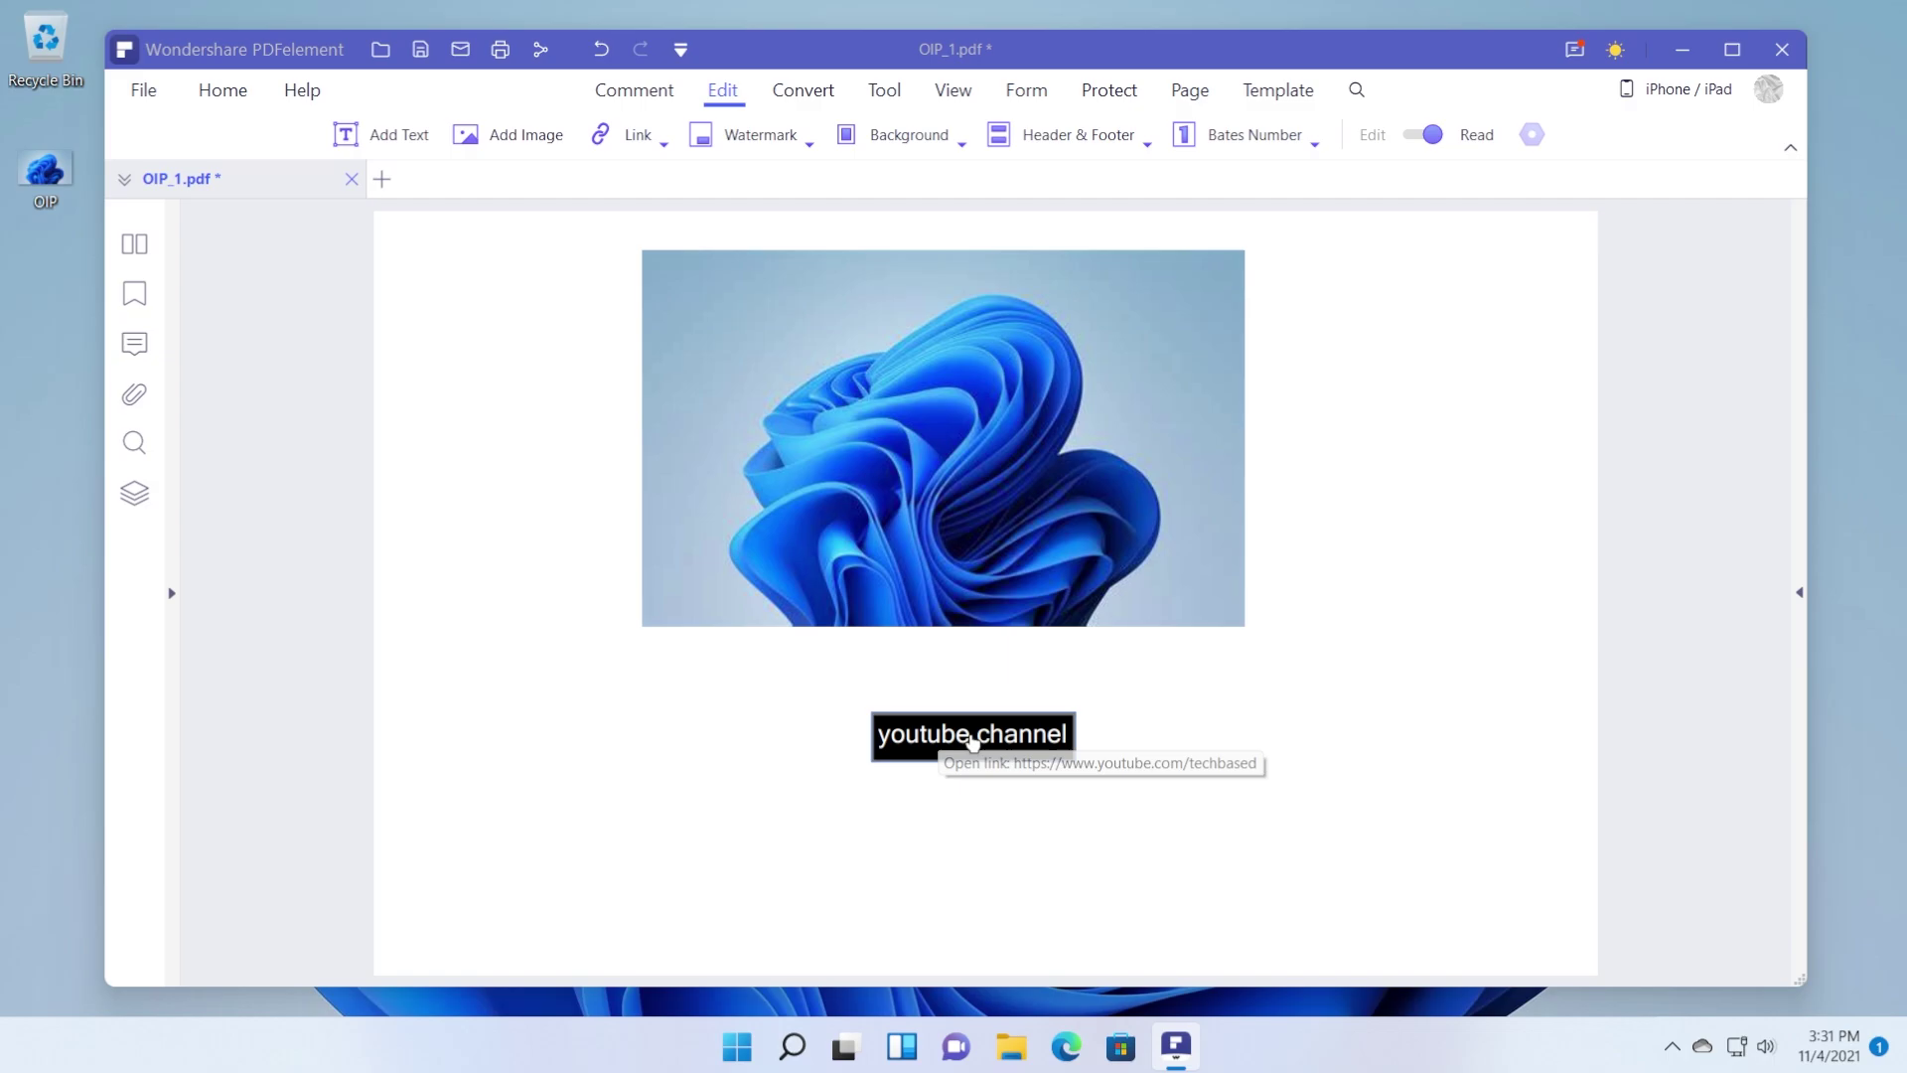
key(Return)
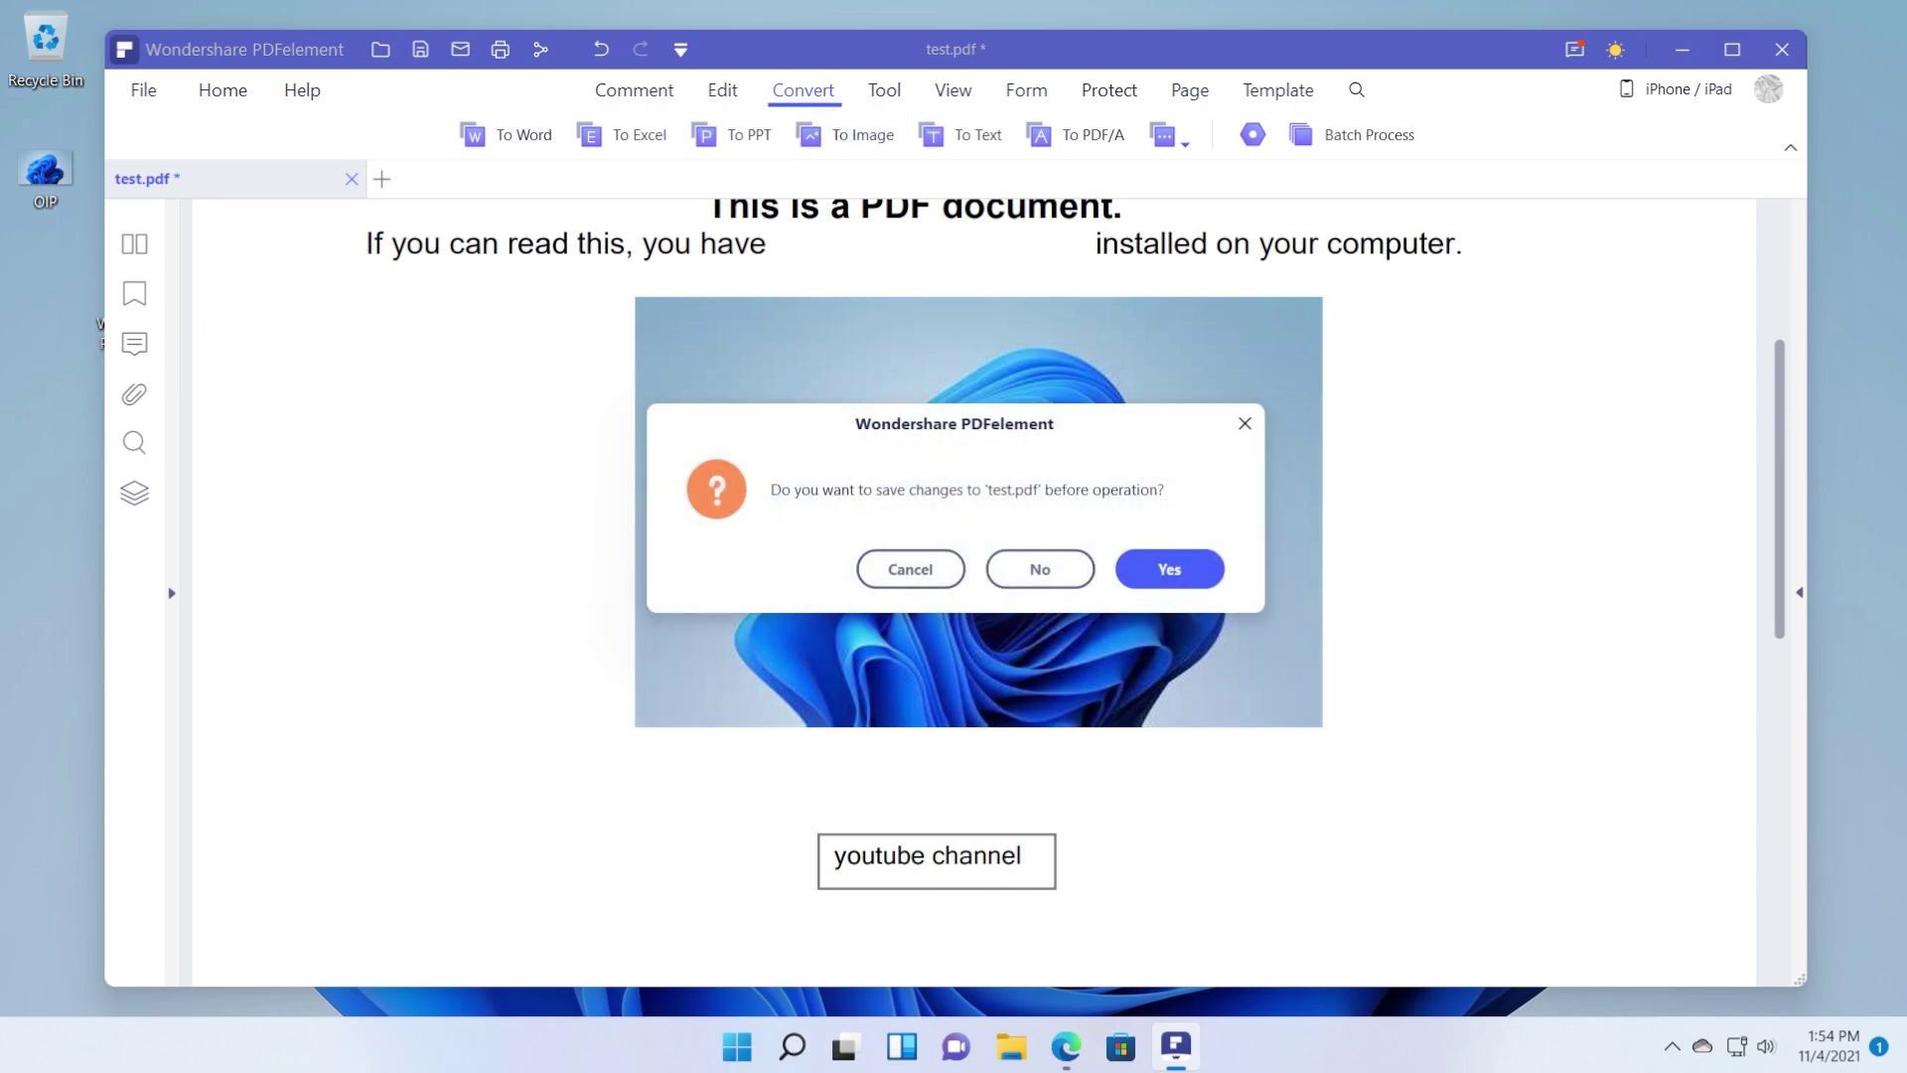
Save test.pdf and export it as JPG images to the Desktop, then open the output folder.
click(1170, 569)
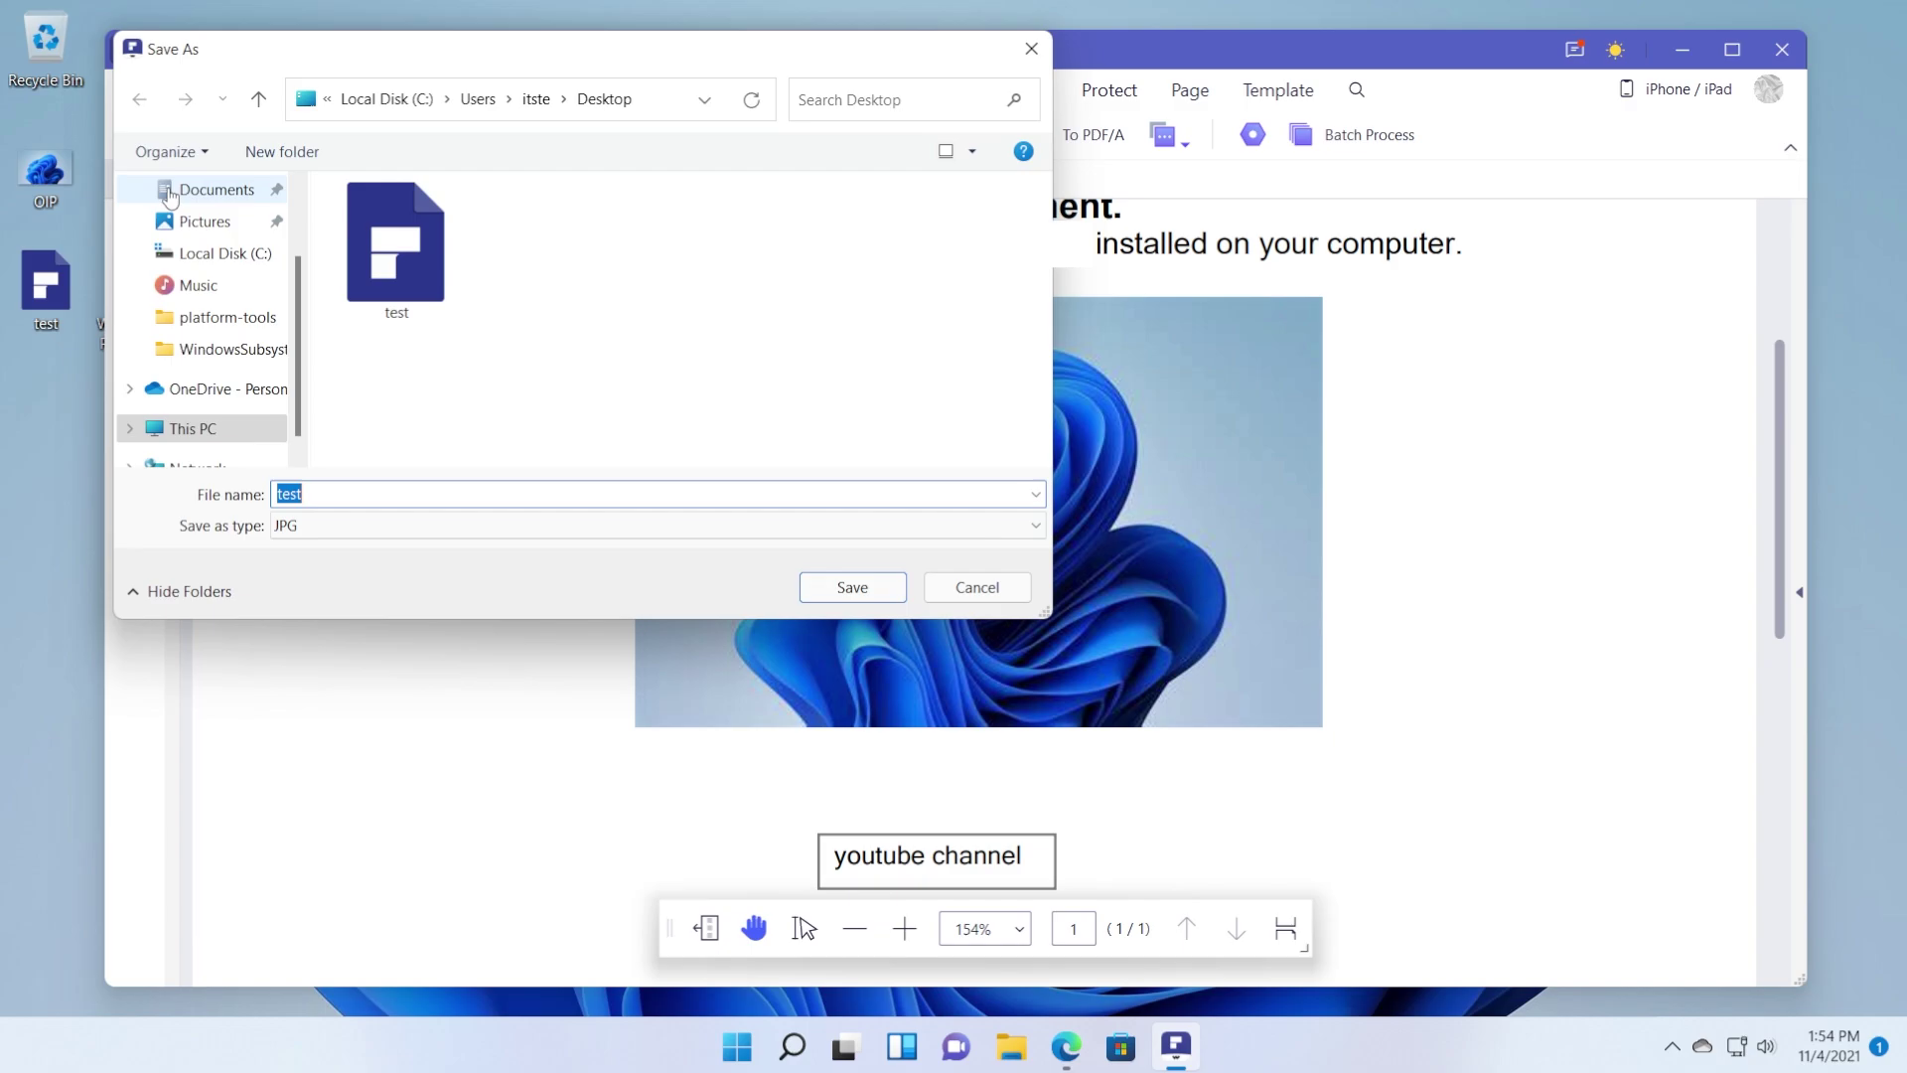
scroll(169, 196, up, 2)
click(171, 187)
click(852, 587)
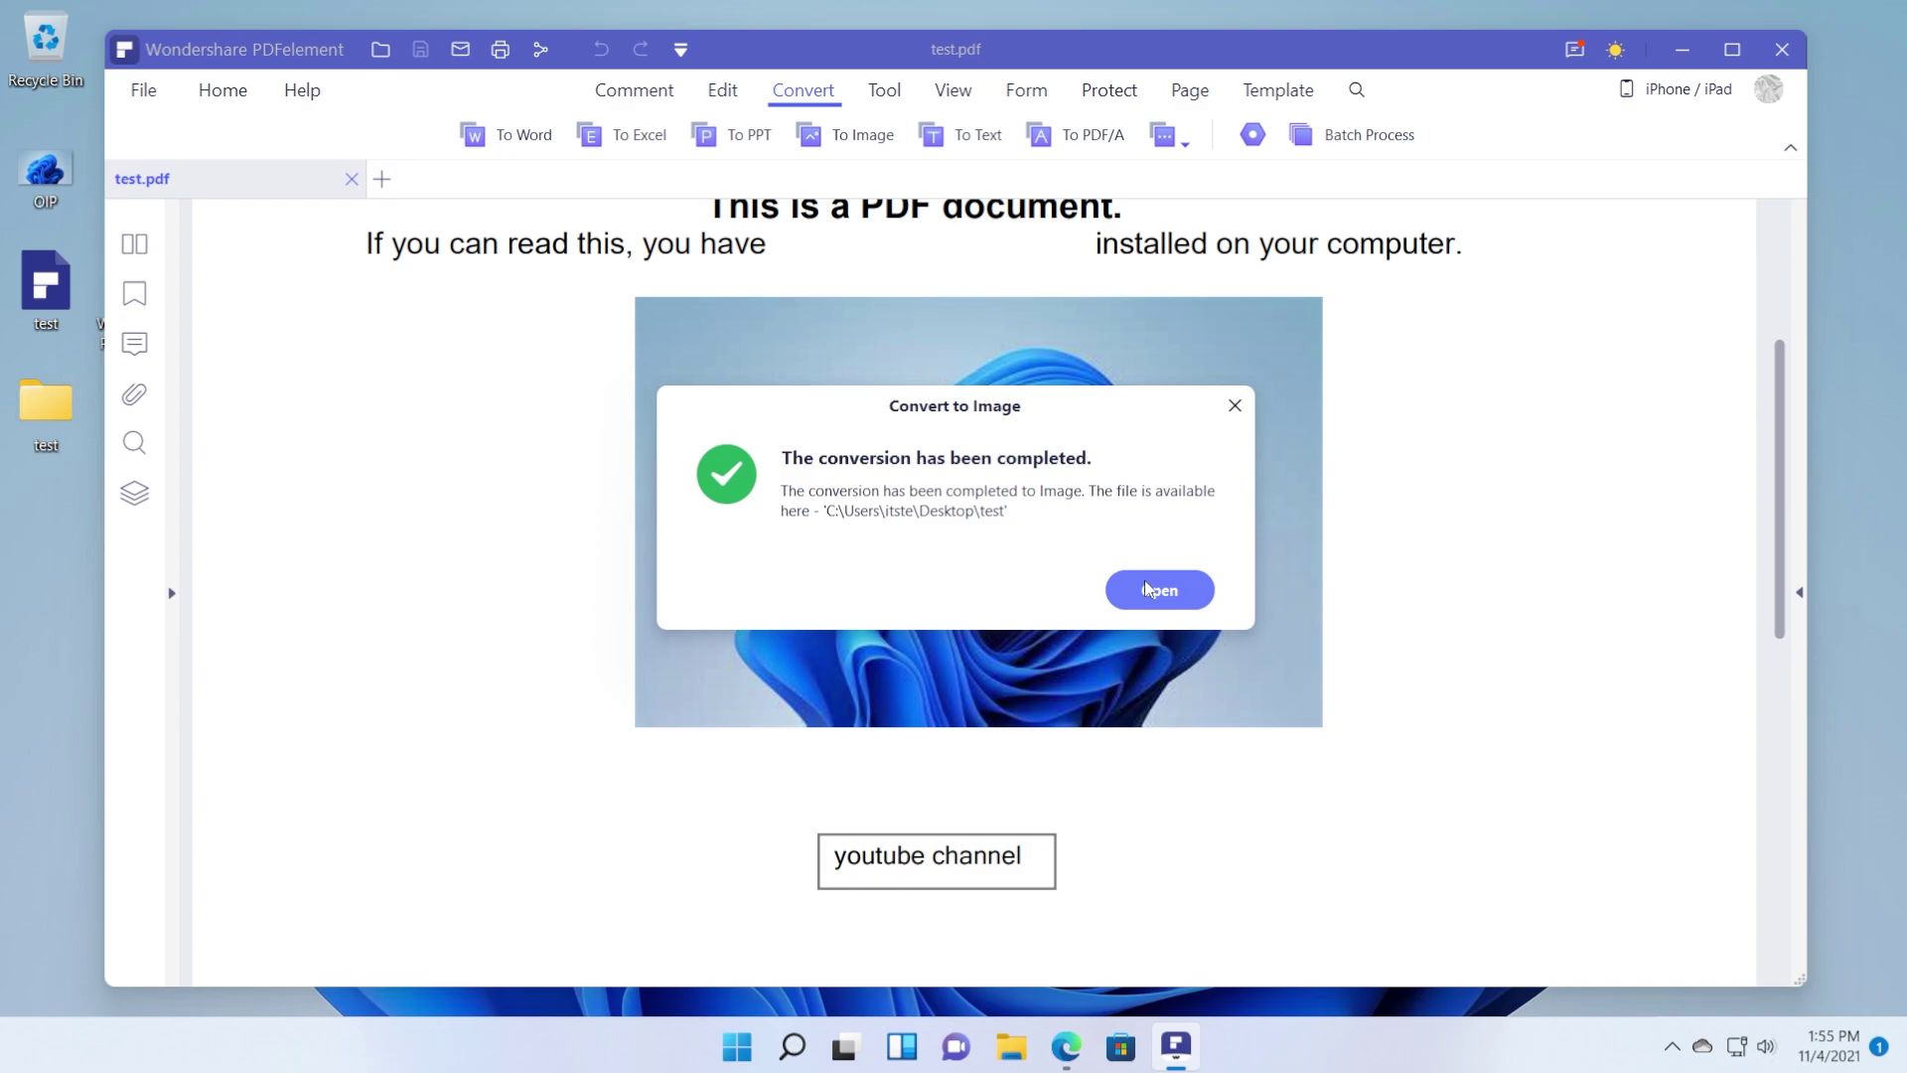
click(1157, 590)
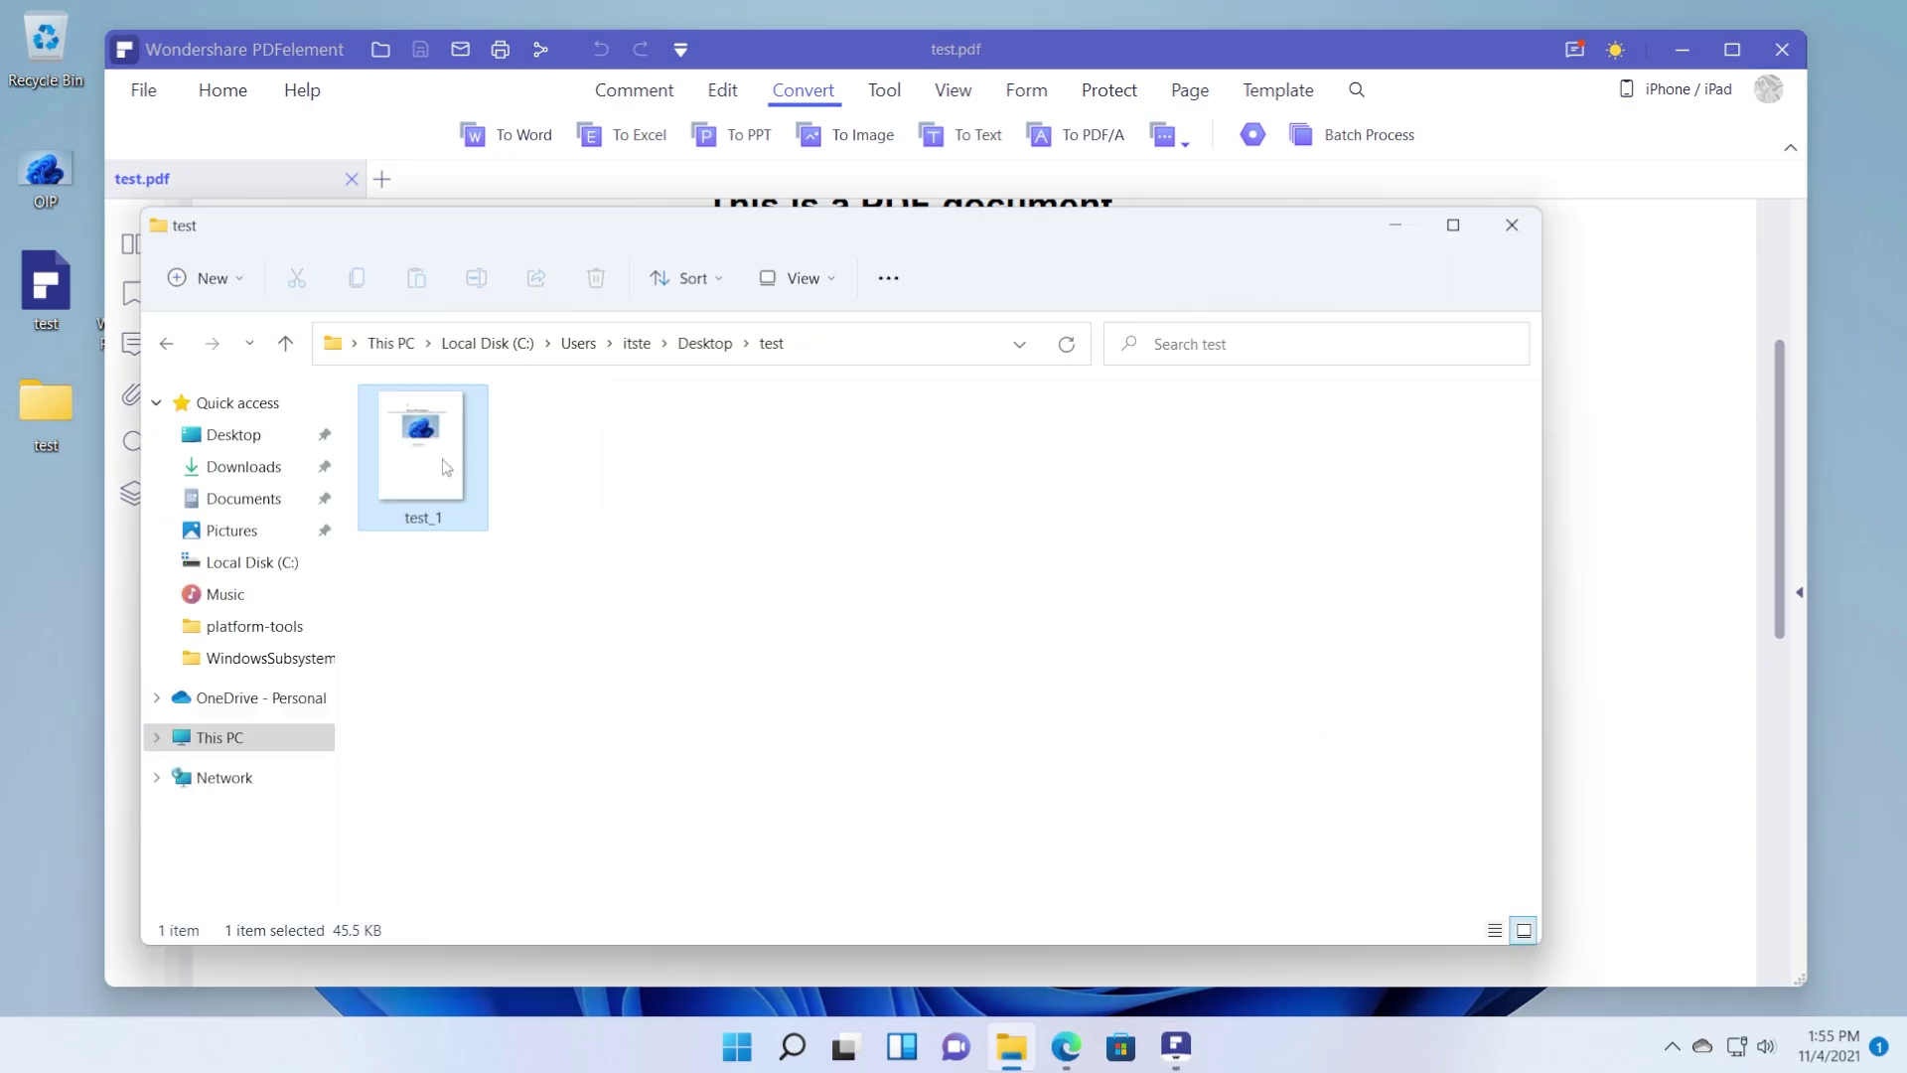
View the converted test_1 image, then reopen test.pdf from the Desktop in Wondershare PDFelement.
double_click(446, 468)
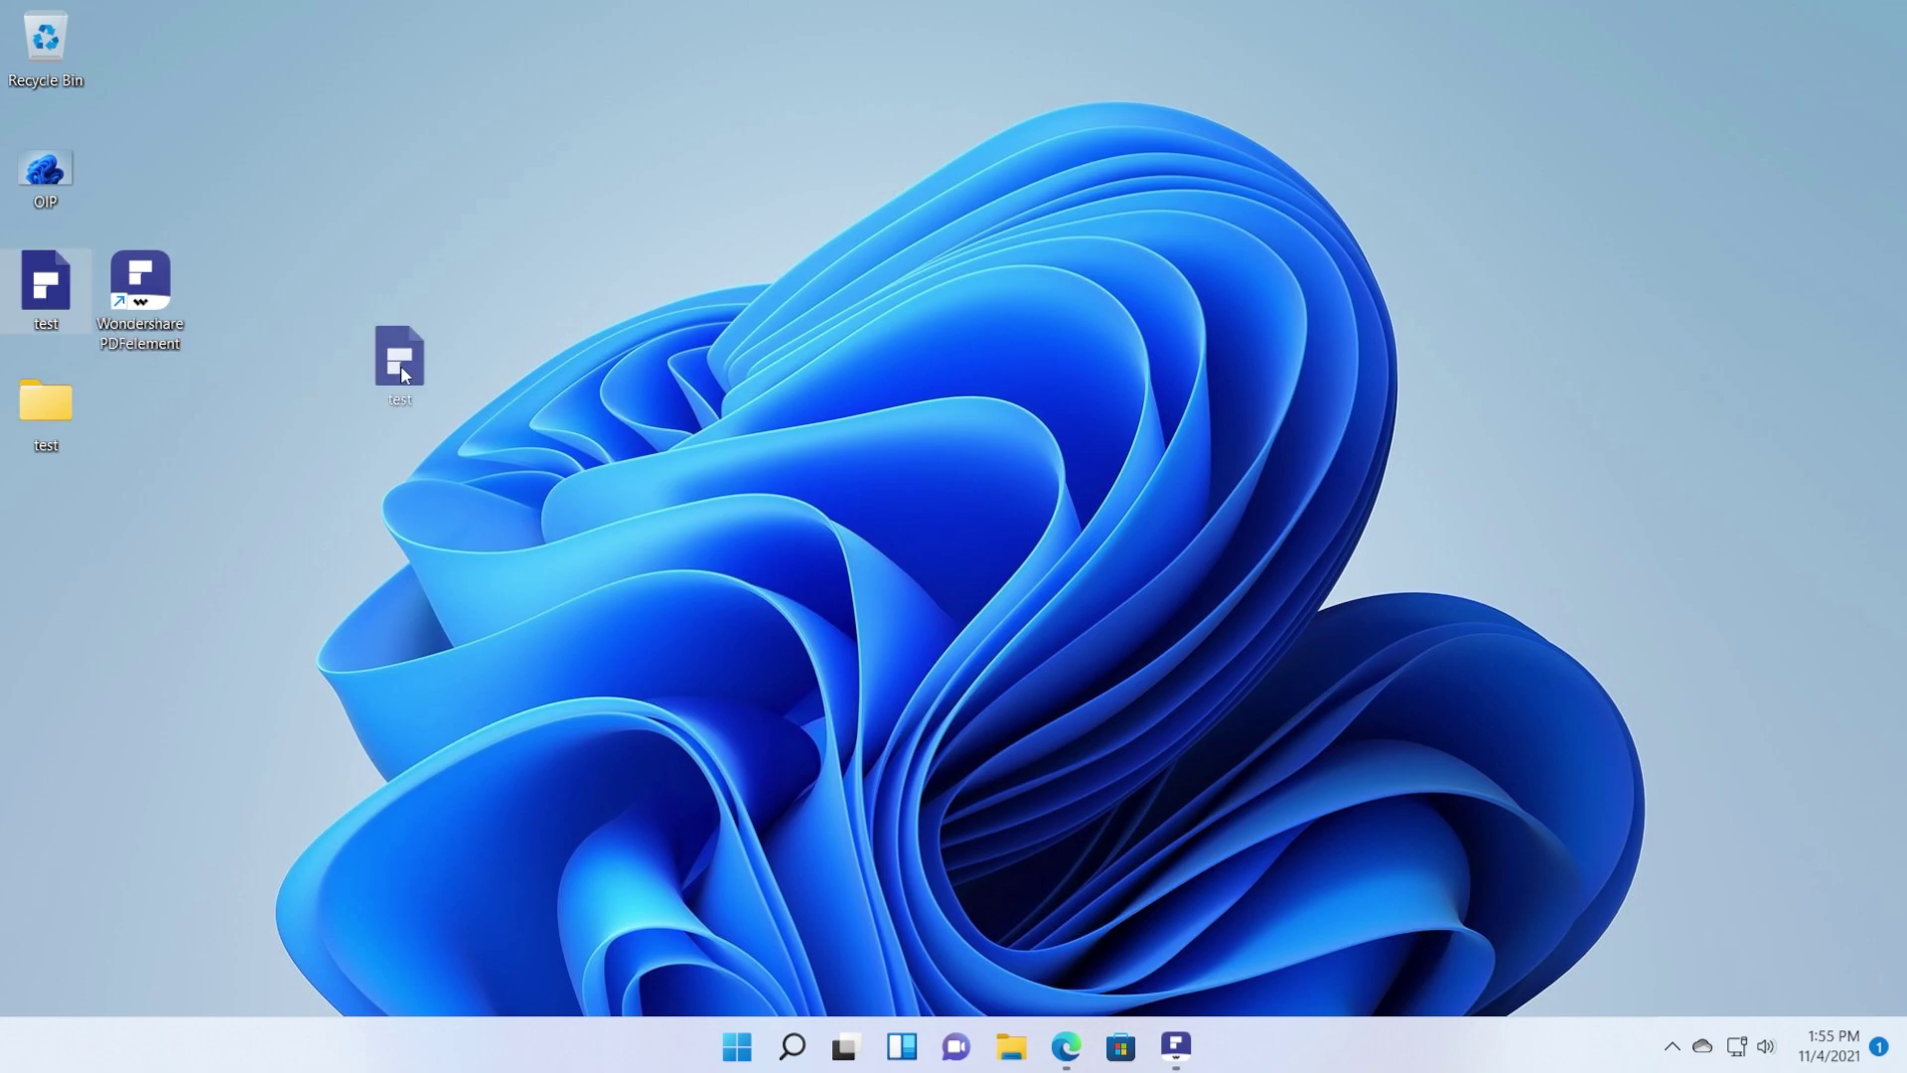
drag(401, 365, 426, 412)
drag(501, 316, 322, 509)
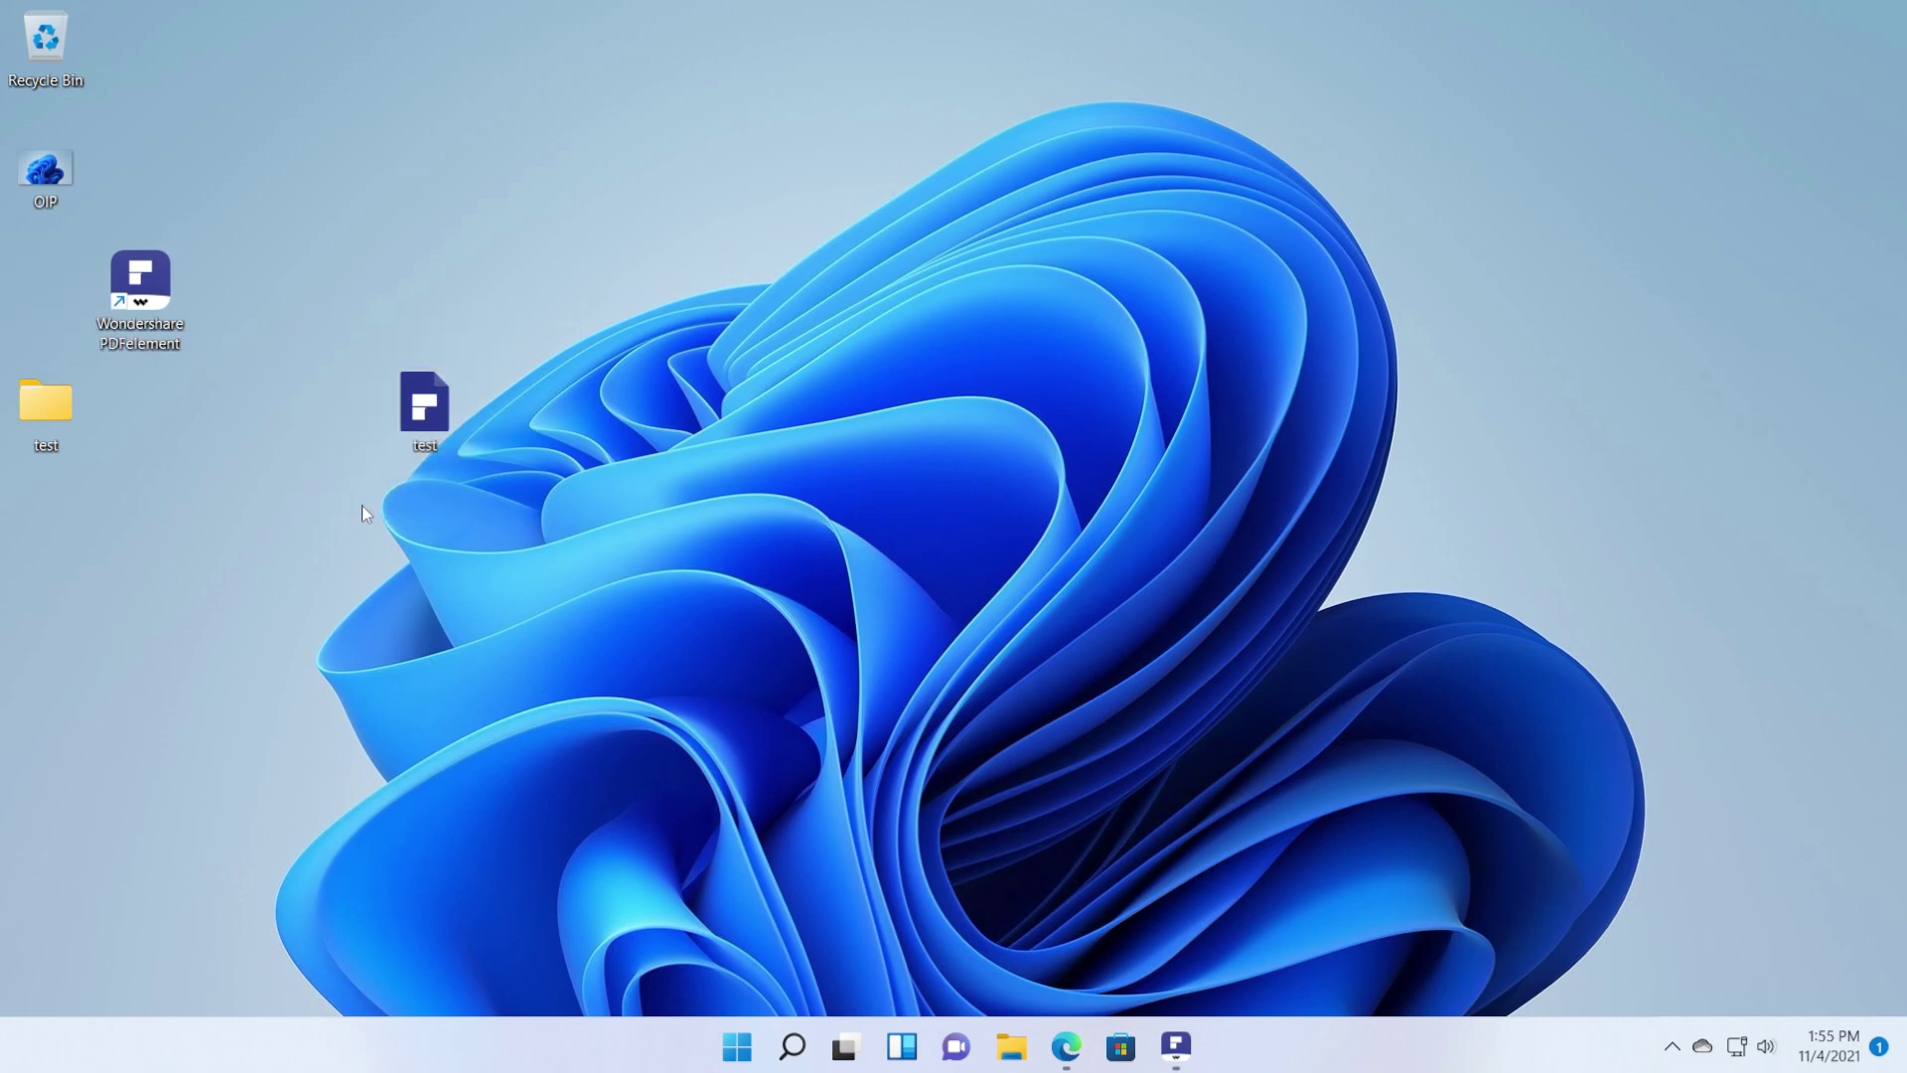
click(336, 491)
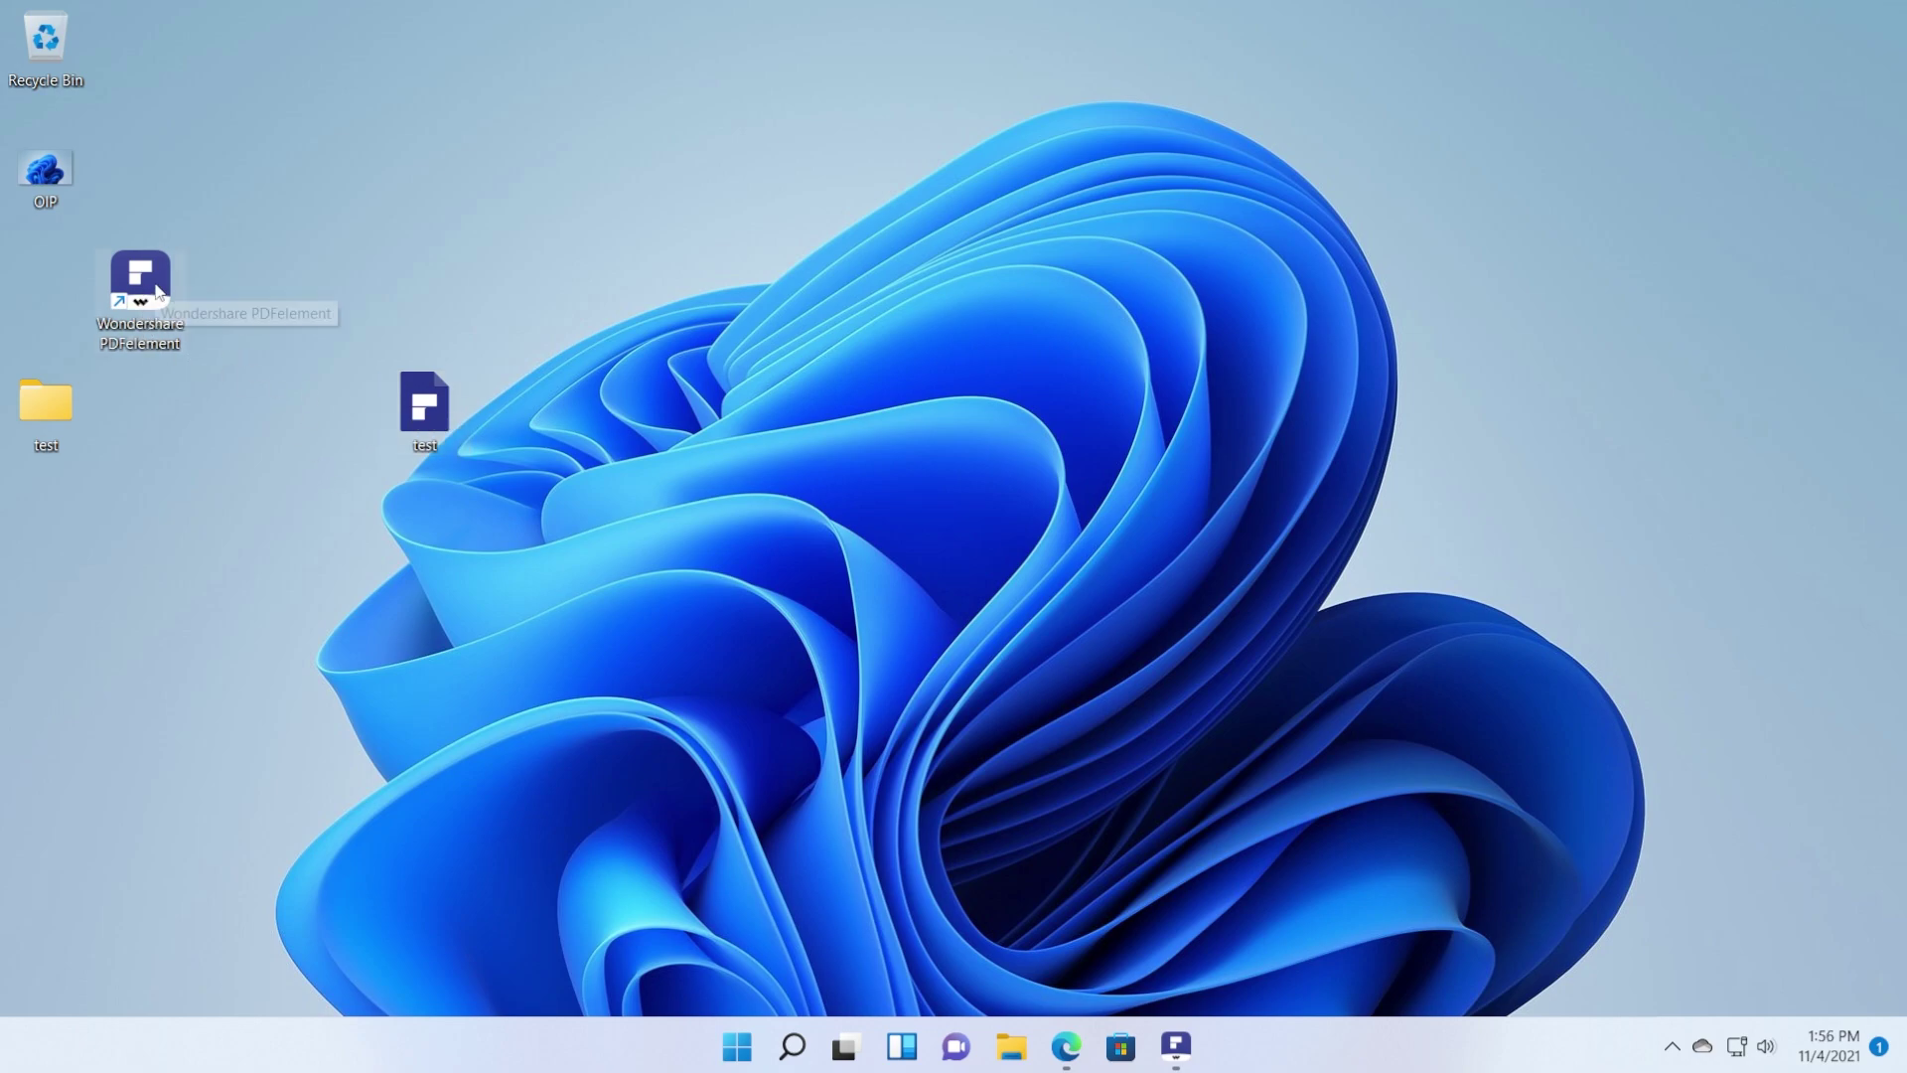
double_click(422, 415)
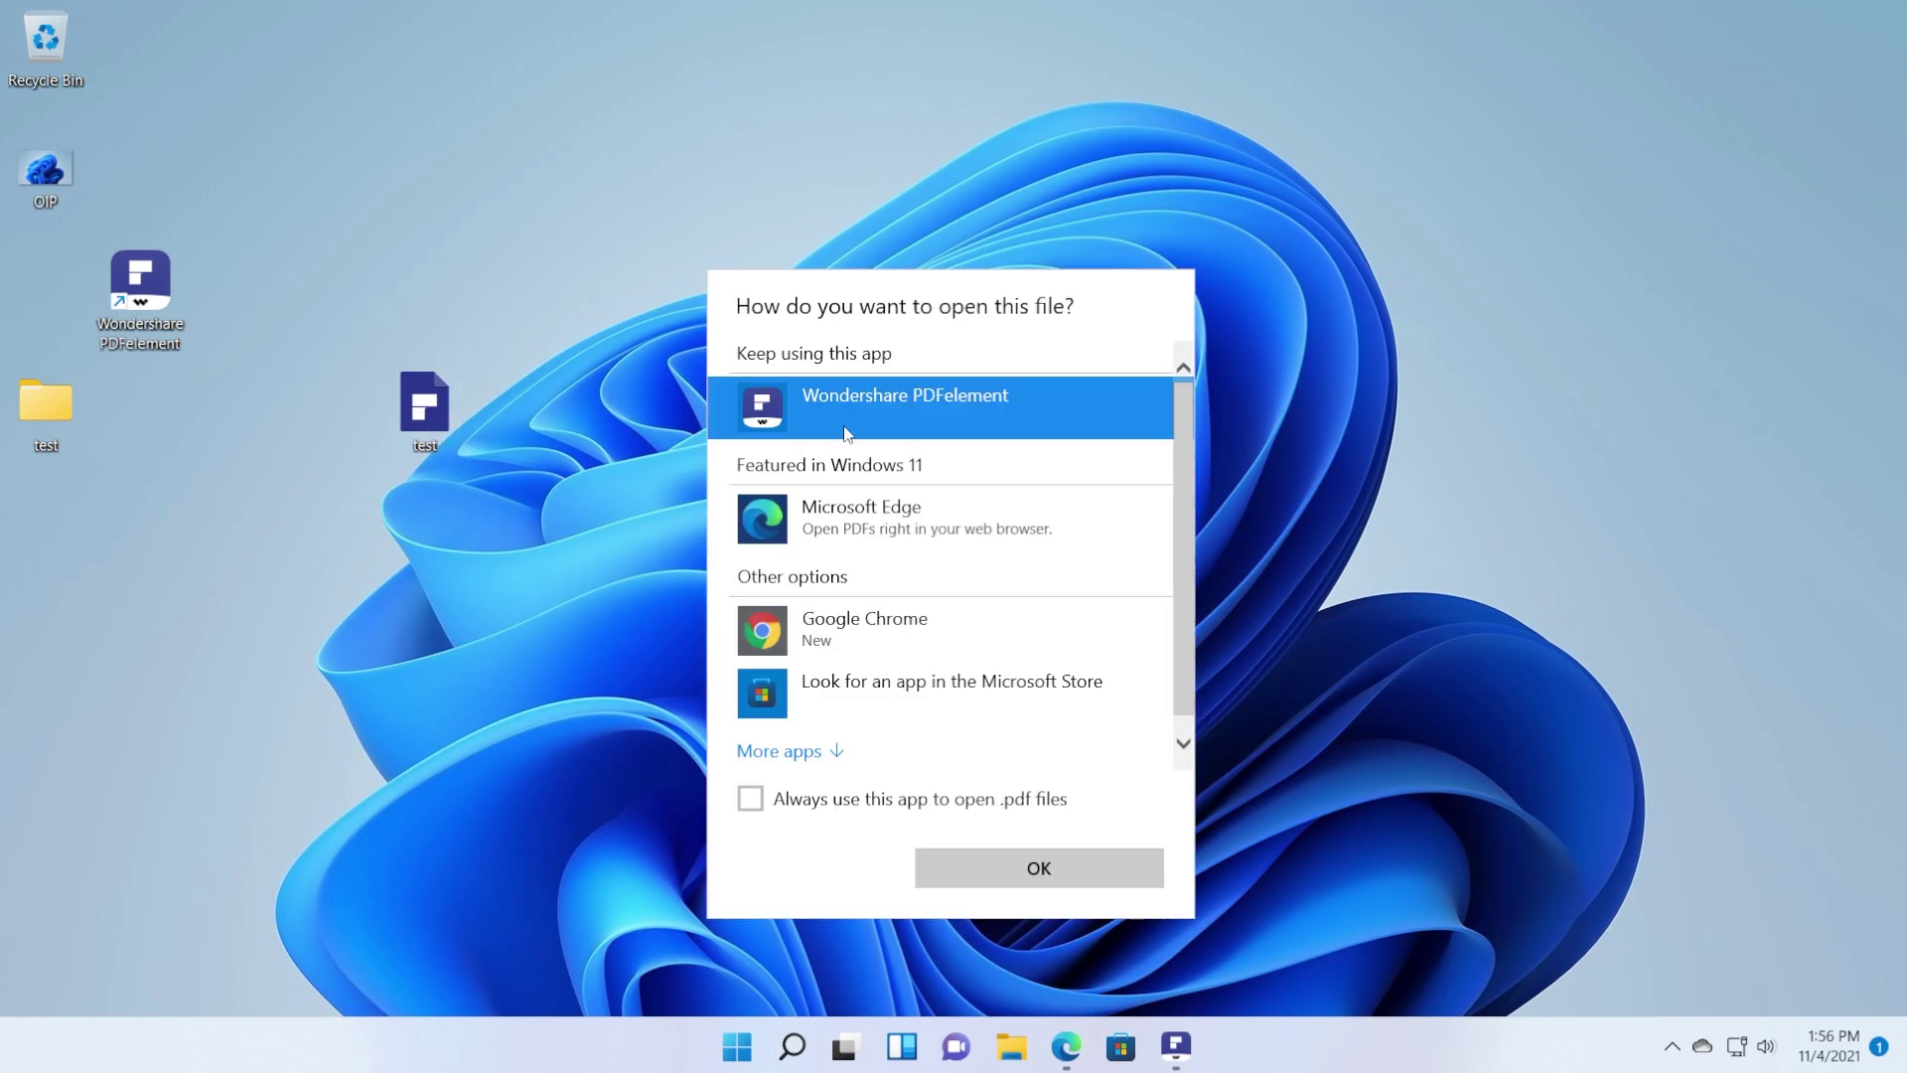
click(1006, 866)
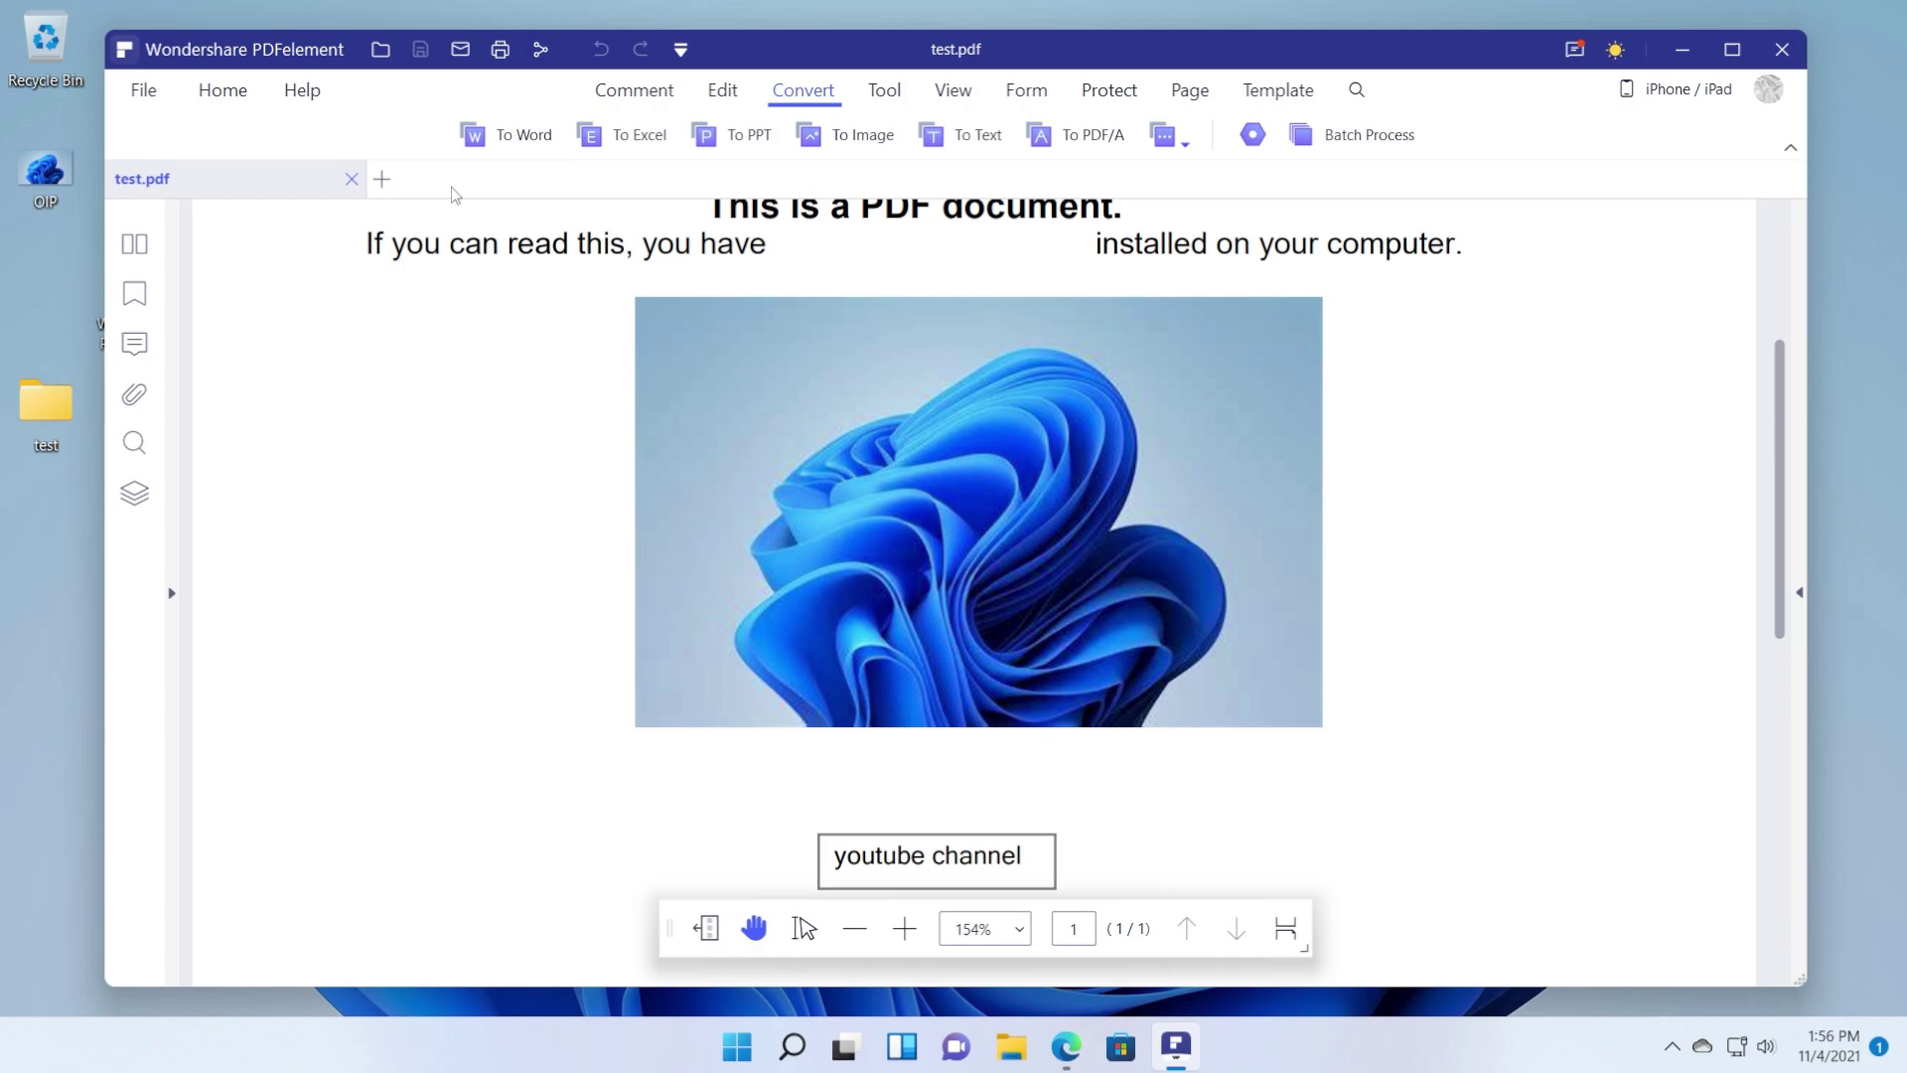
Switch to the Comment tools and scroll down test.pdf to check the inserted image and link.
click(633, 90)
scroll(1001, 517, down, 1)
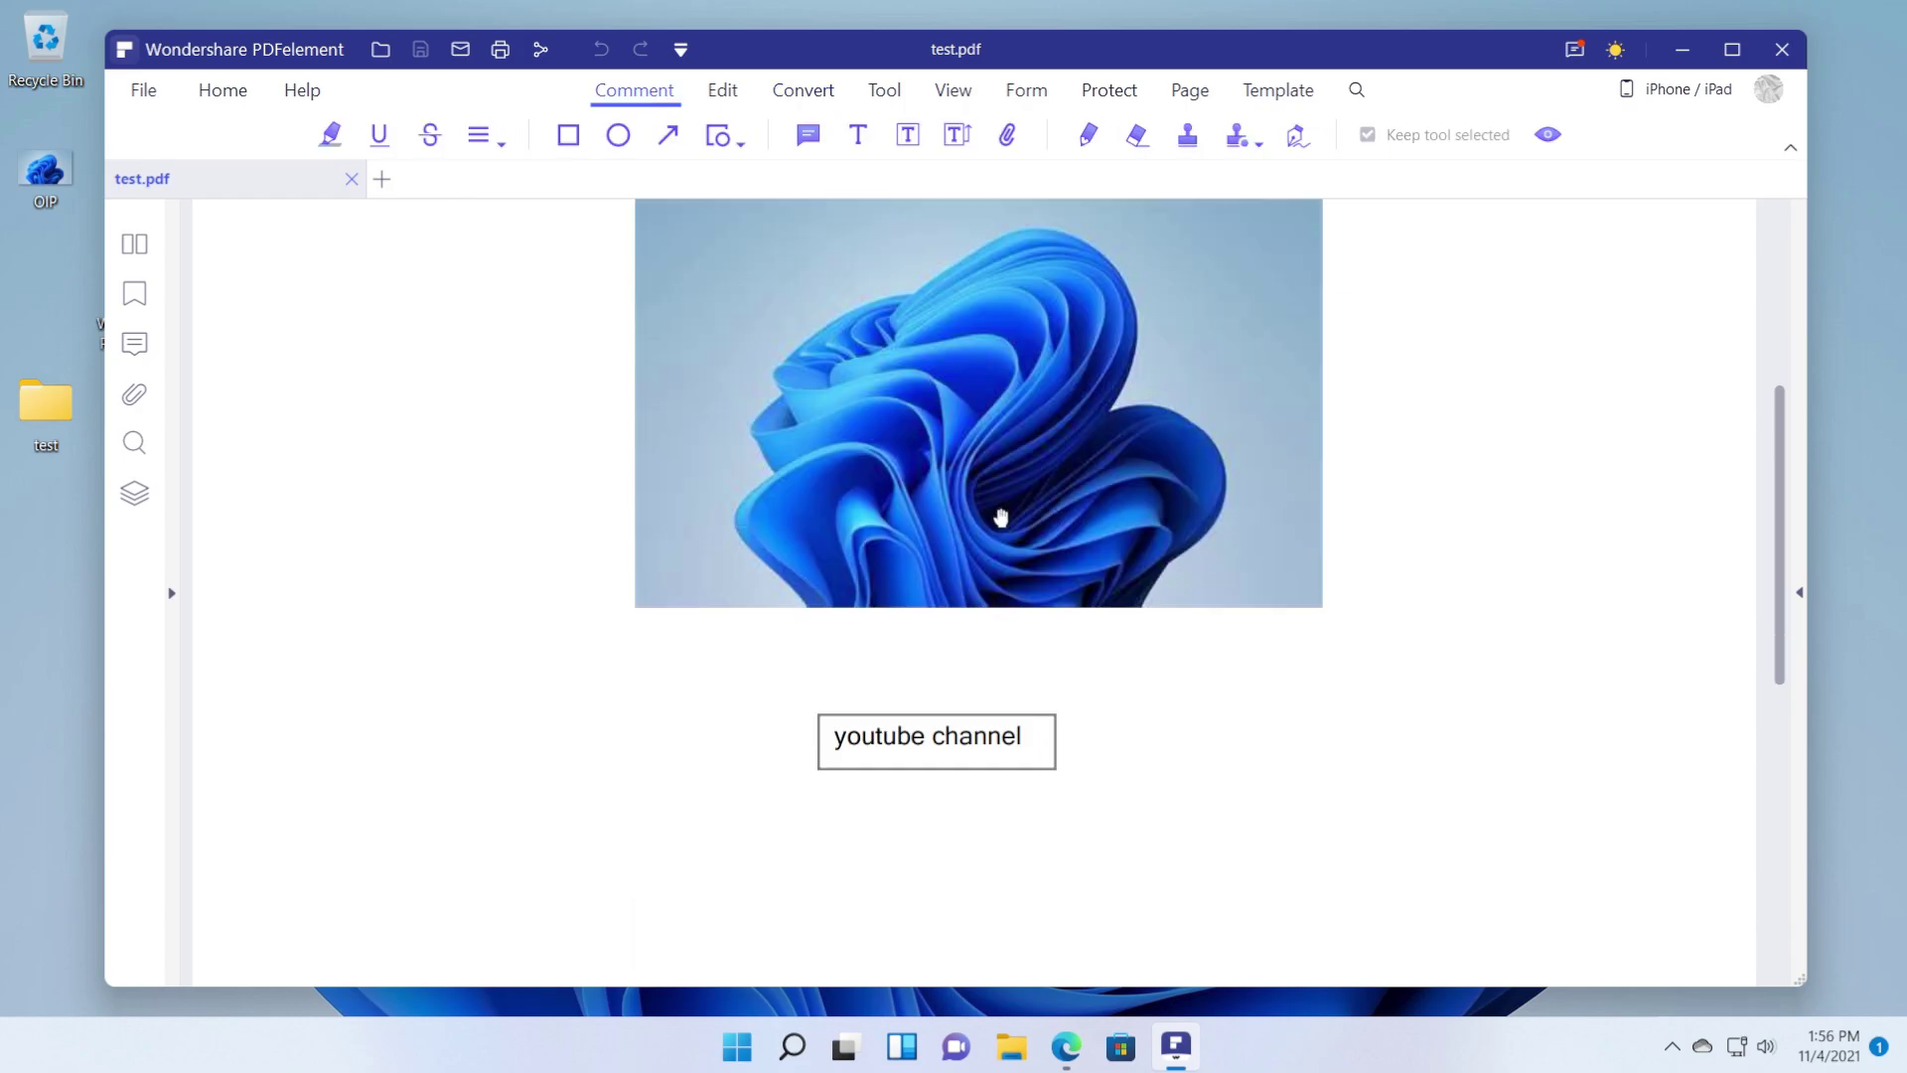